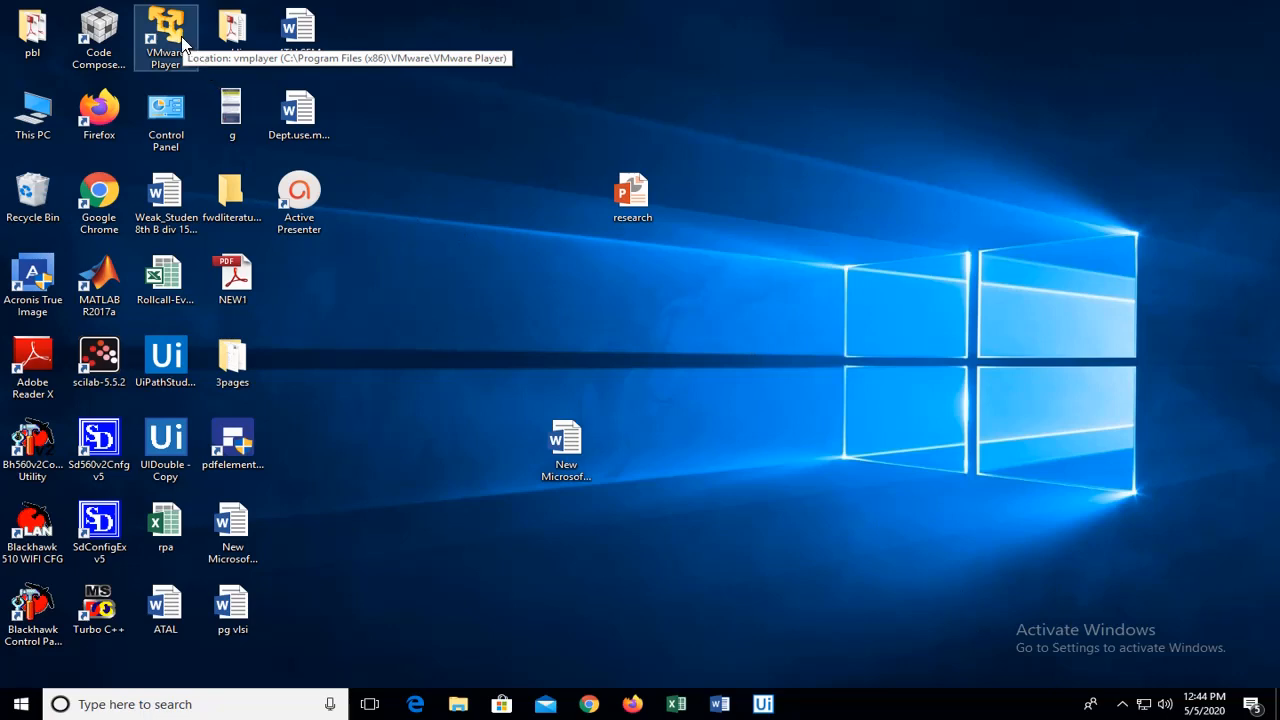
double_click(175, 38)
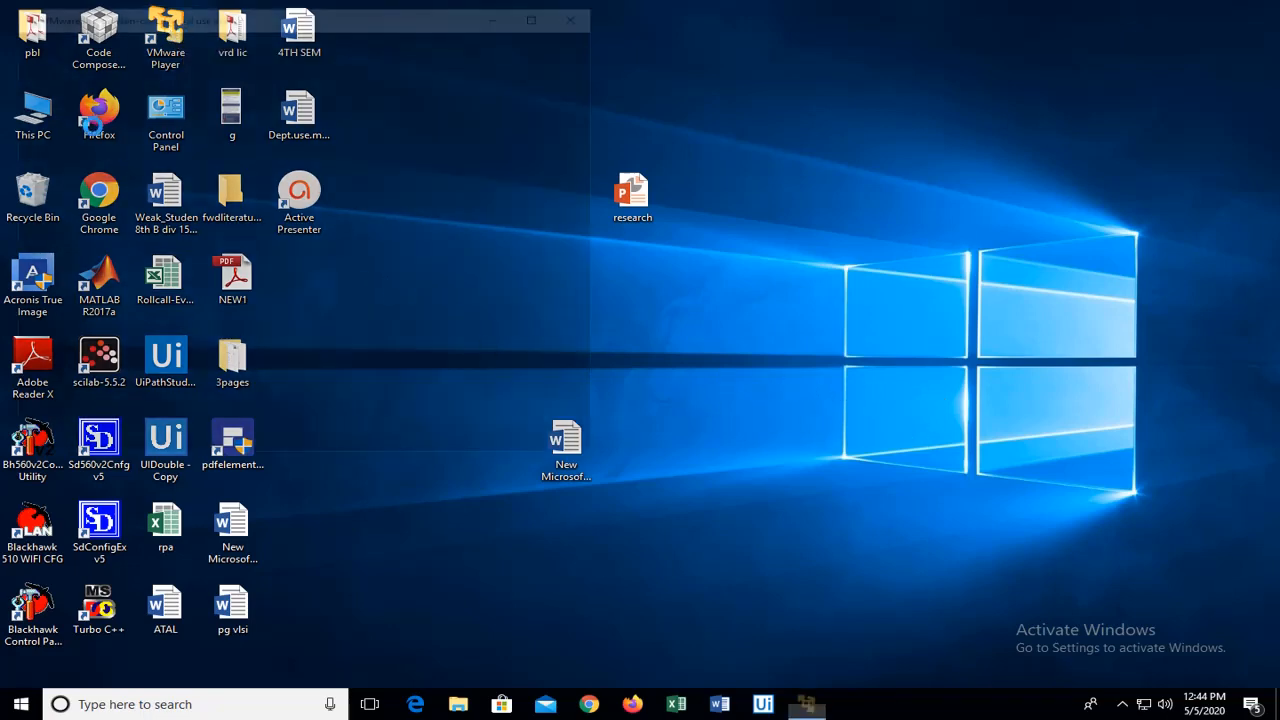
left_click(67, 101)
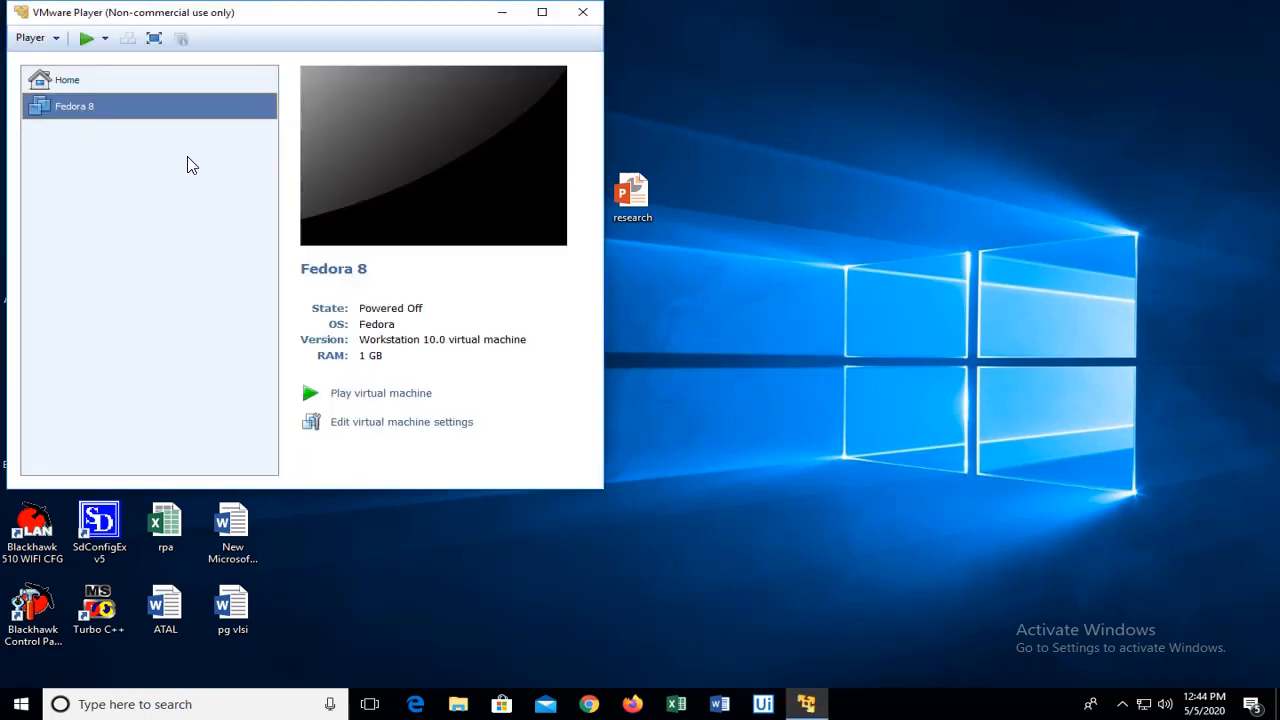
left_click_drag(459, 22, 859, 141)
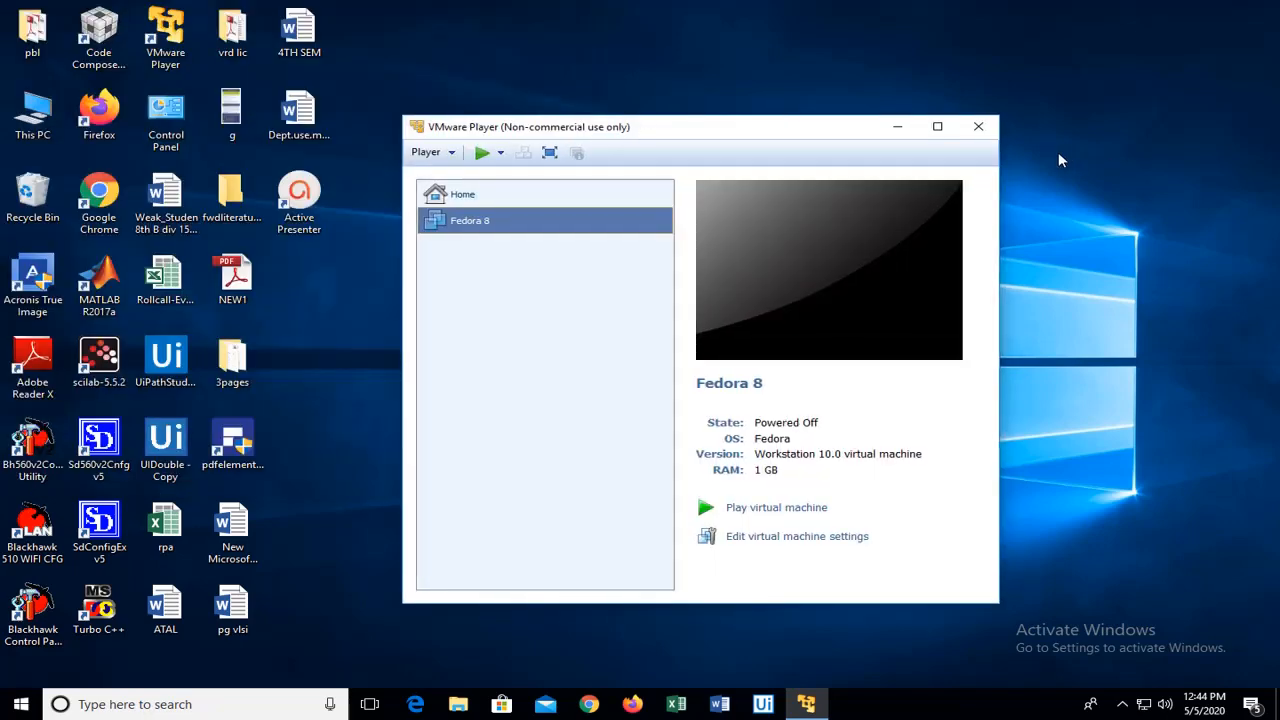
left_click(977, 131)
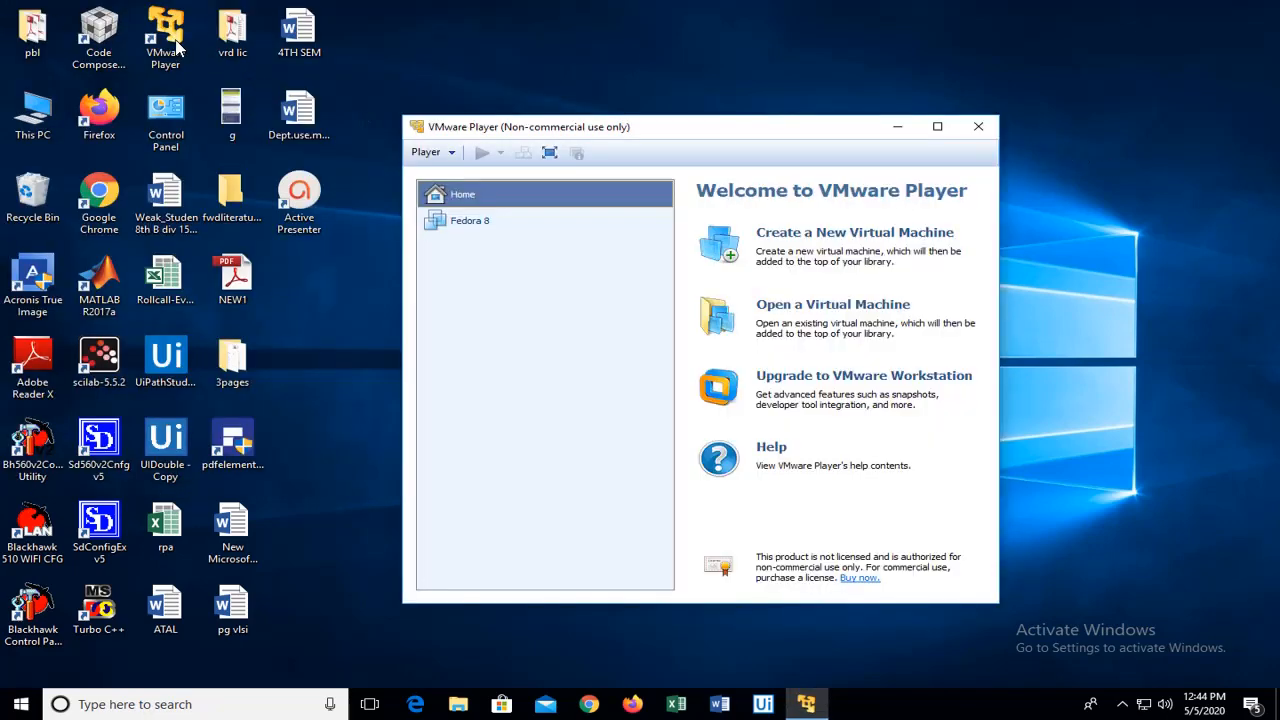
Start the Fedora 8 virtual machine in VMware Player and dismiss the removable devices notice
left_click(476, 228)
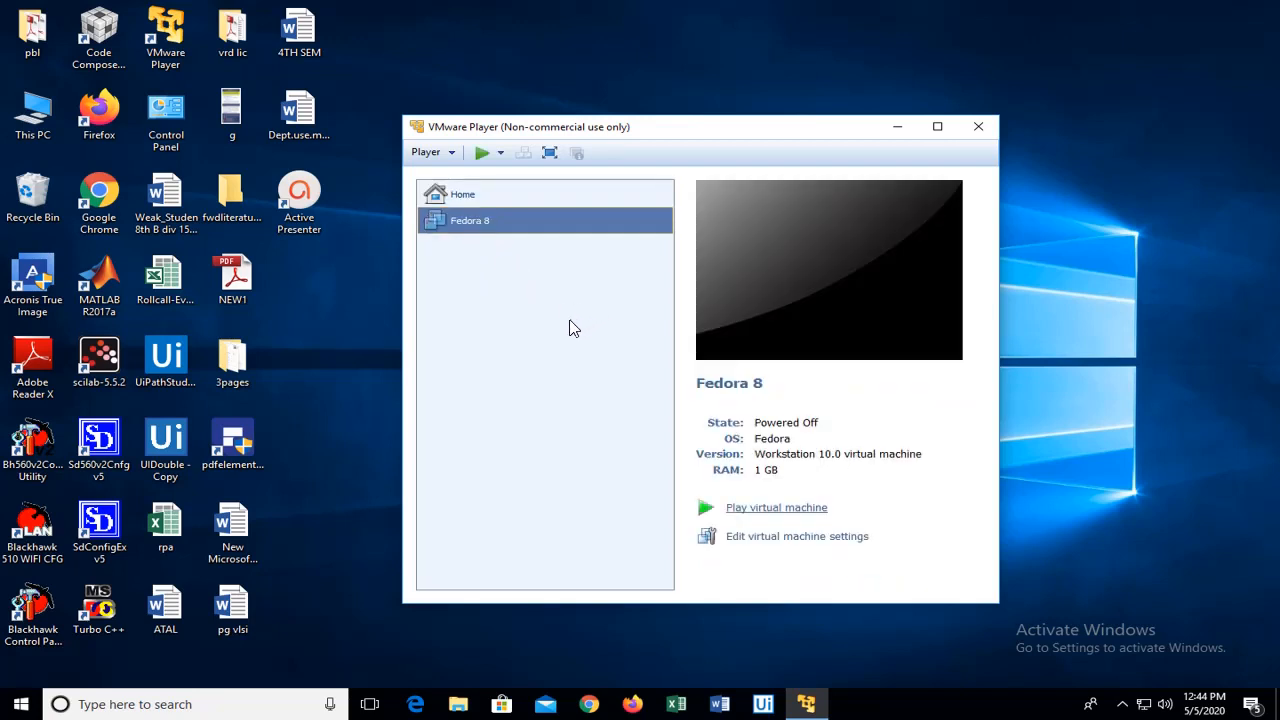
left_click(770, 520)
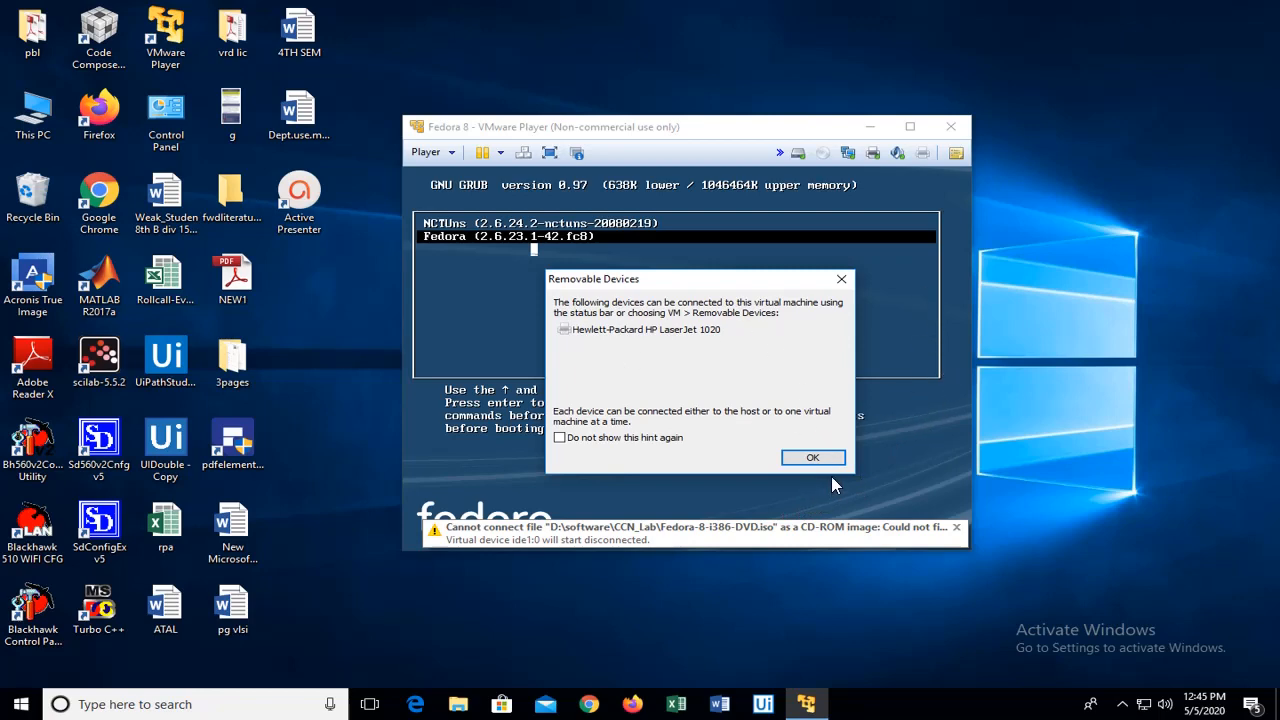
left_click(812, 457)
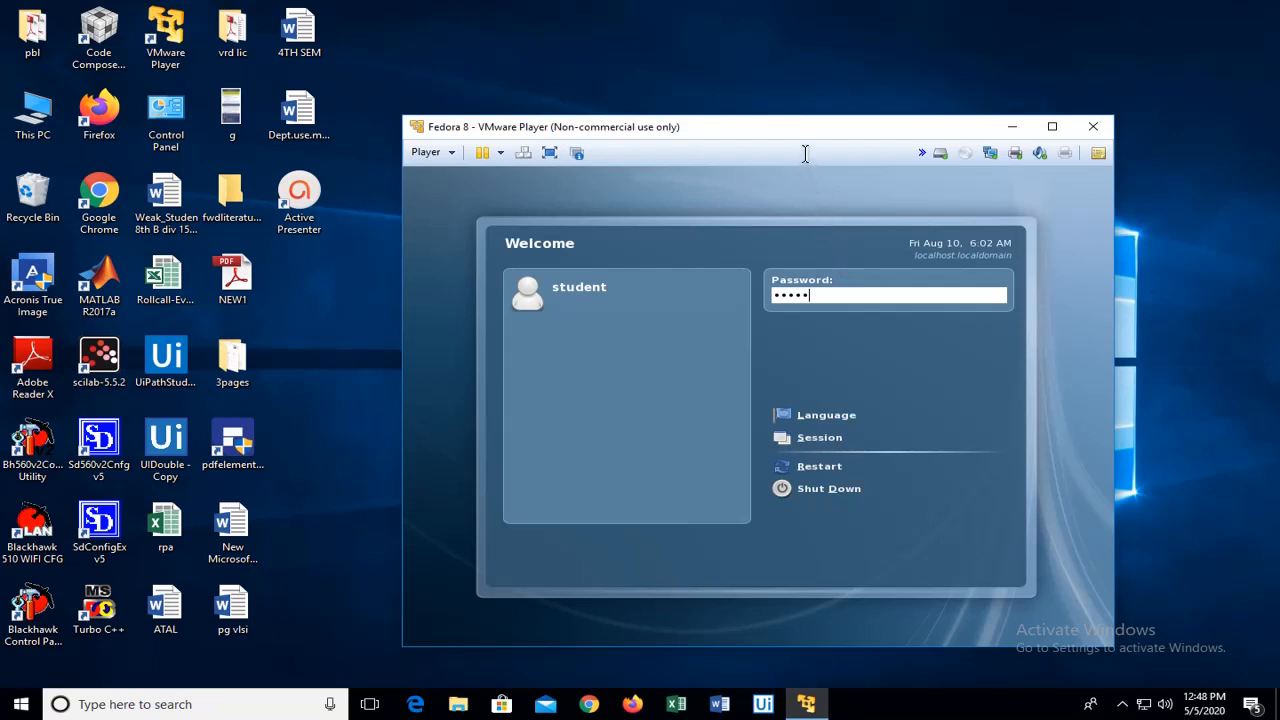
Log in to Fedora with the account password, continuing as privileged user, and maximize the virtual machine window with the update notice closed
key("Return")
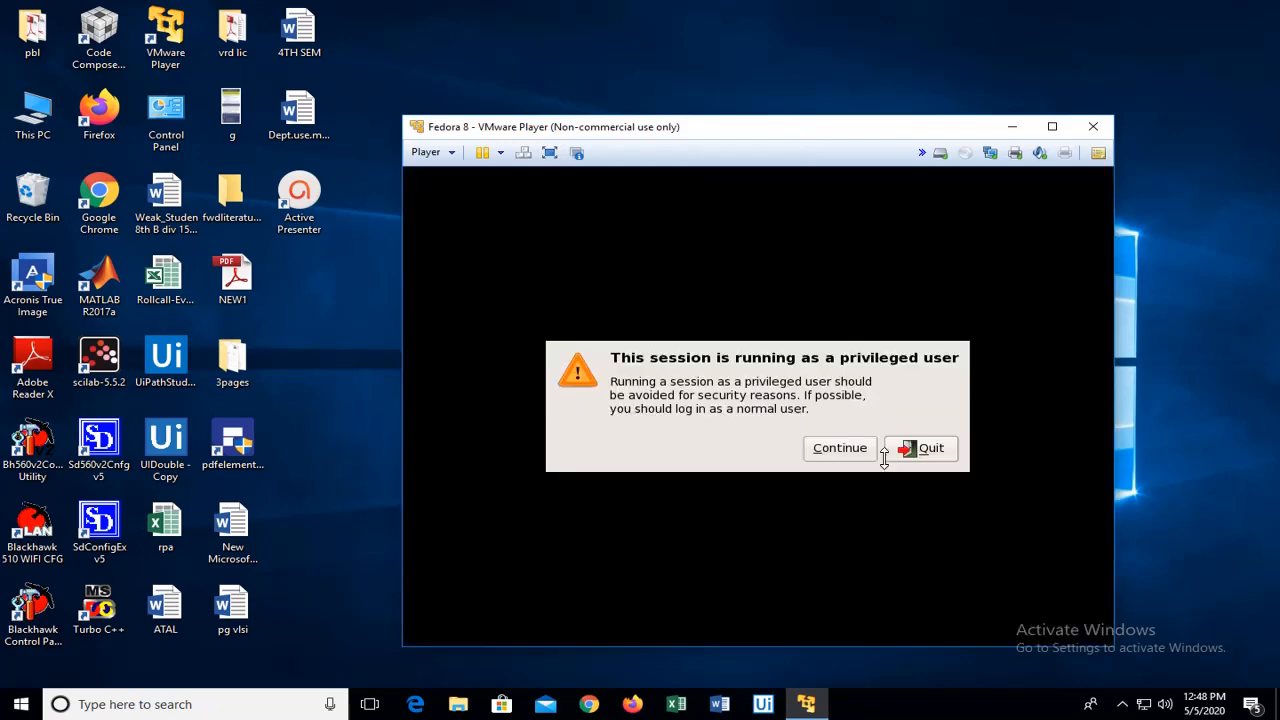
left_click(848, 457)
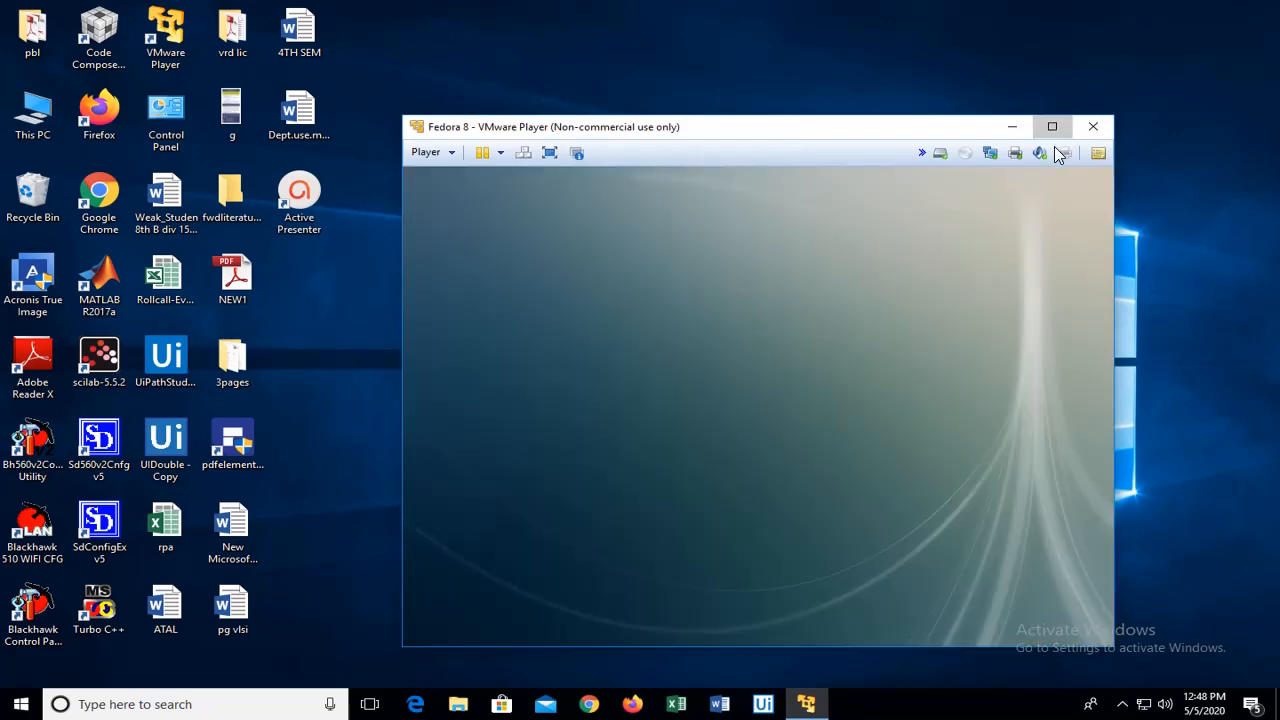
left_click(1052, 126)
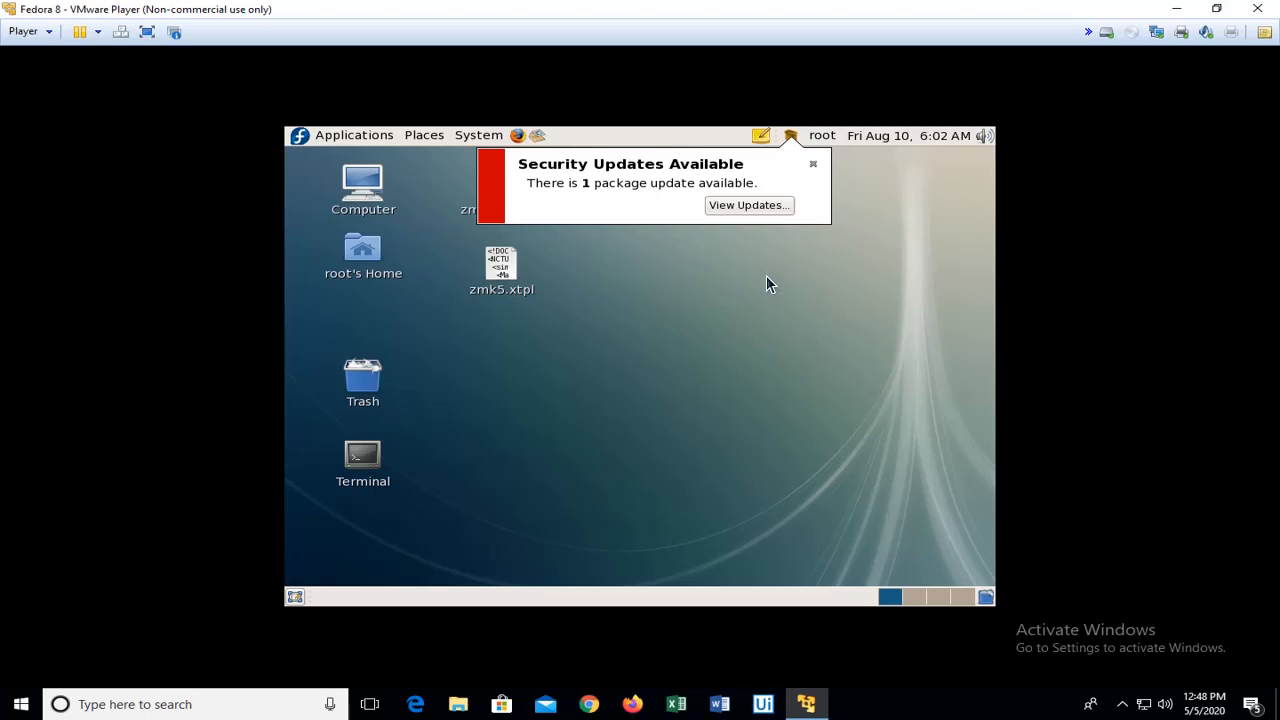
left_click(813, 164)
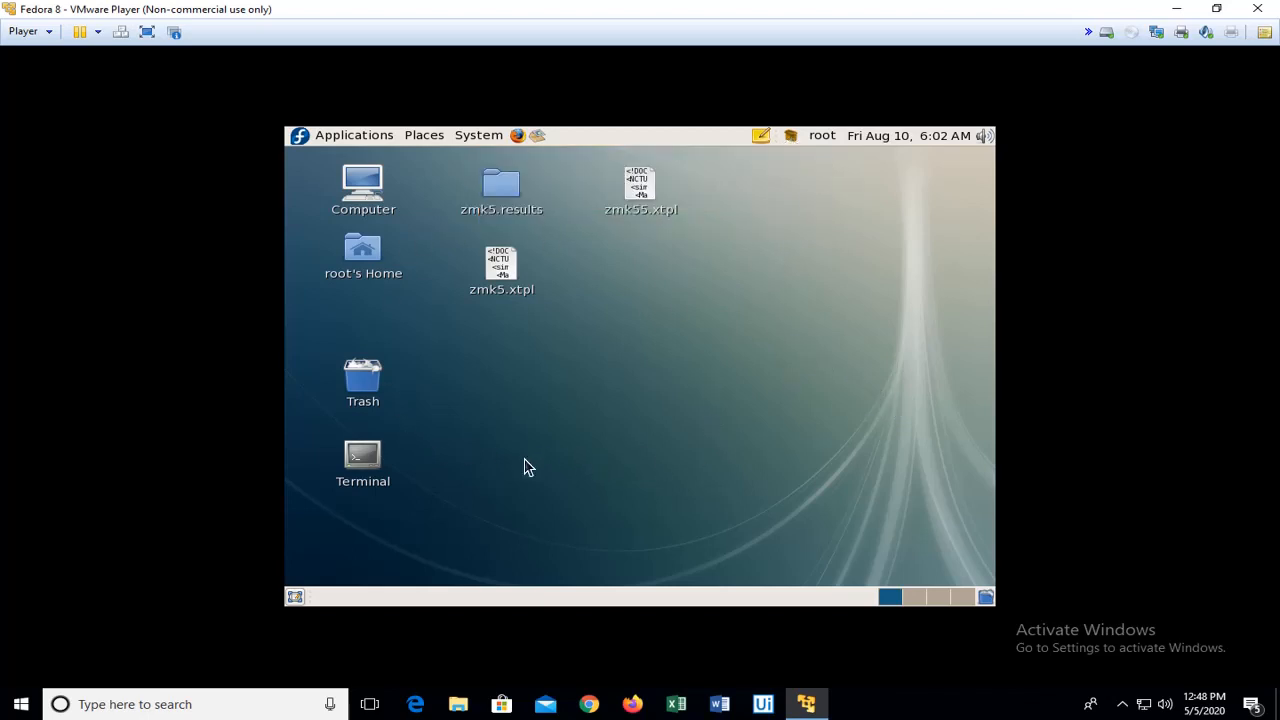
Run dispatcher and coordinator in two separate terminal windows, minimizing each one
double_click(363, 457)
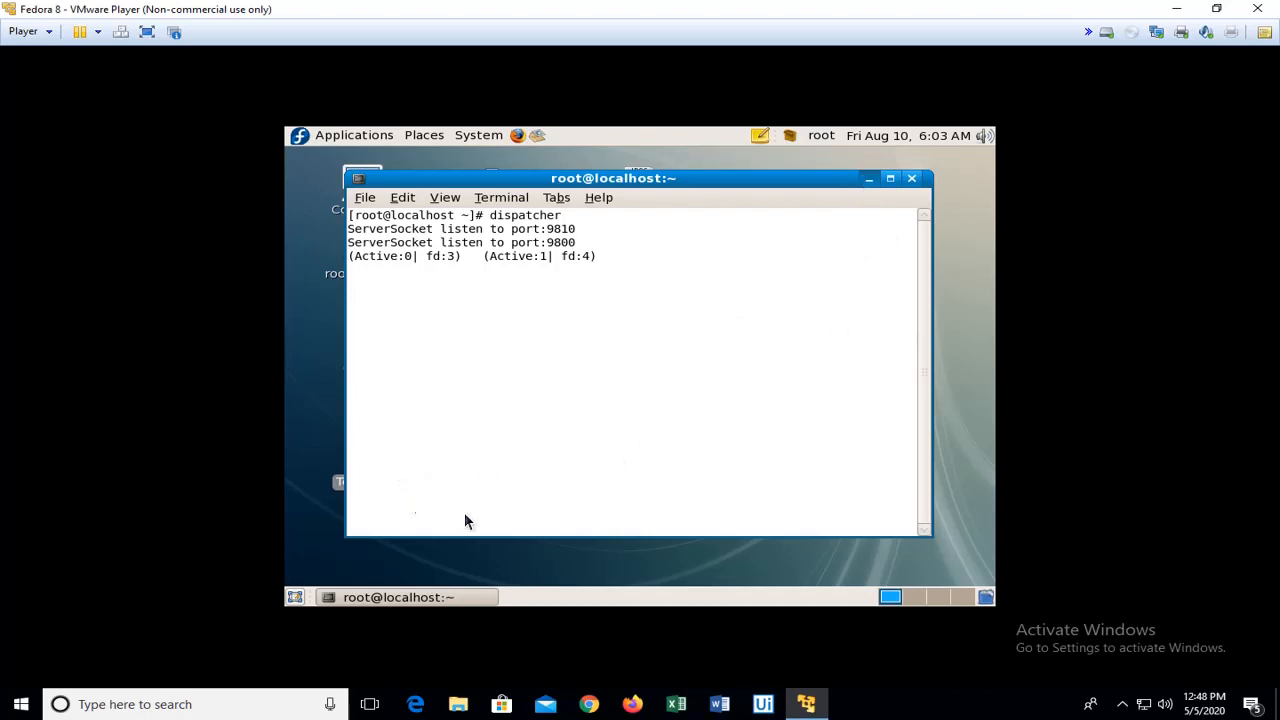
left_click(430, 597)
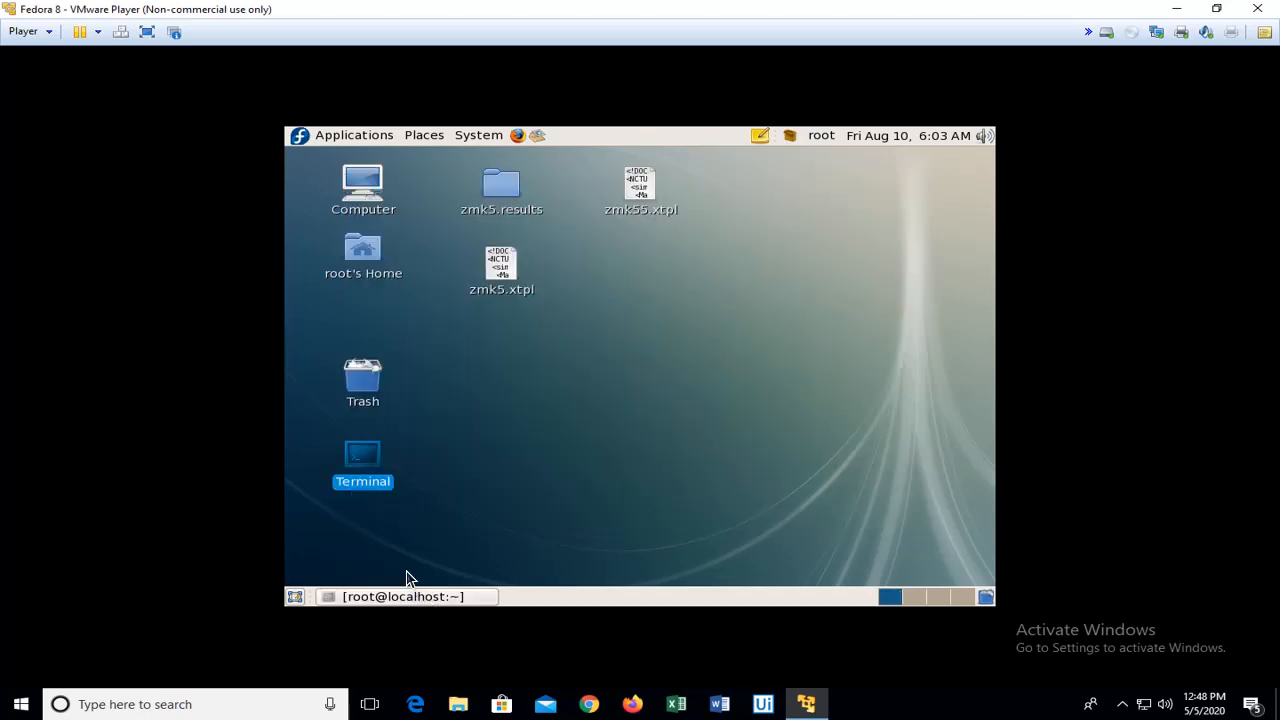
double_click(366, 468)
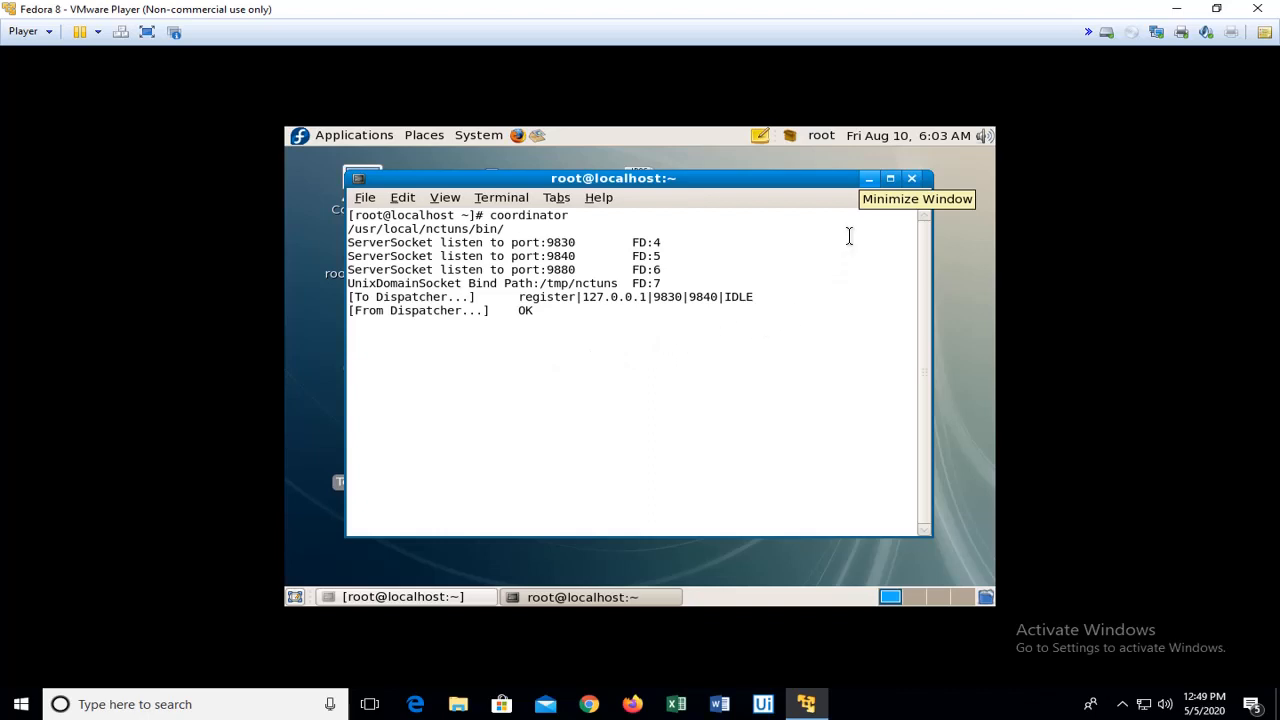
left_click(867, 179)
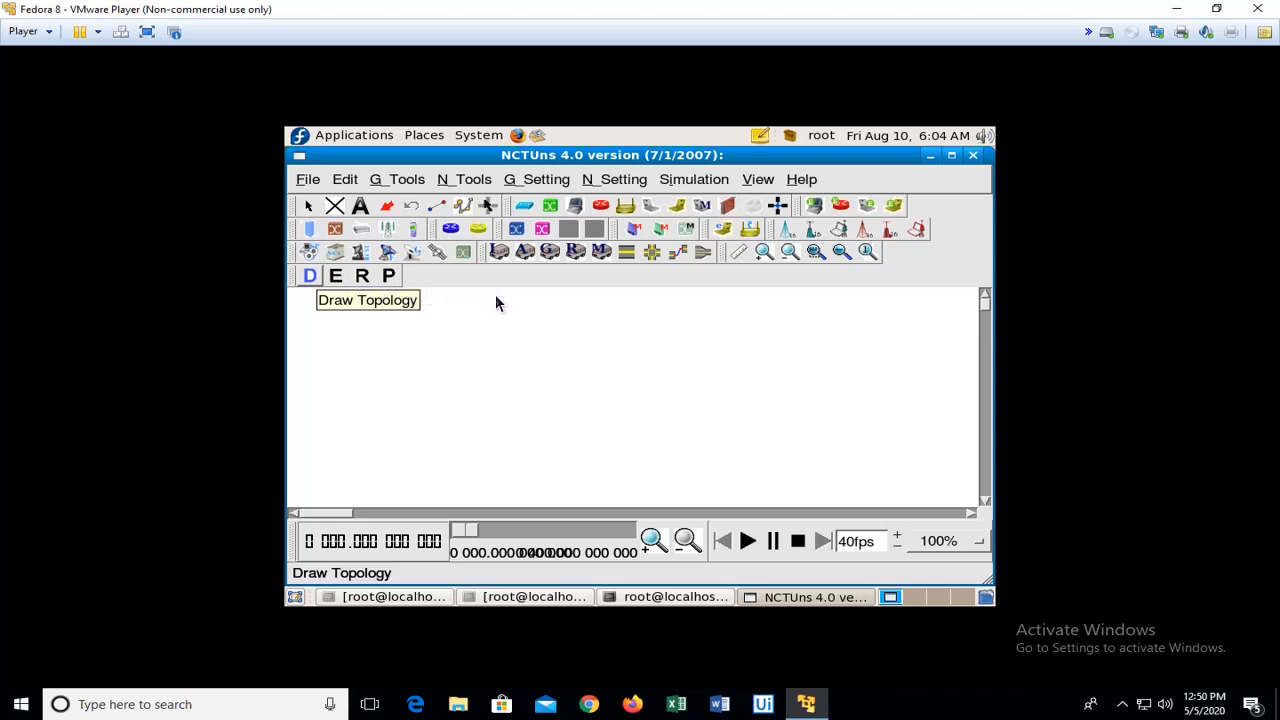
Add a host on the left side of the NCTUns topology canvas and another on the right side
left_click(575, 205)
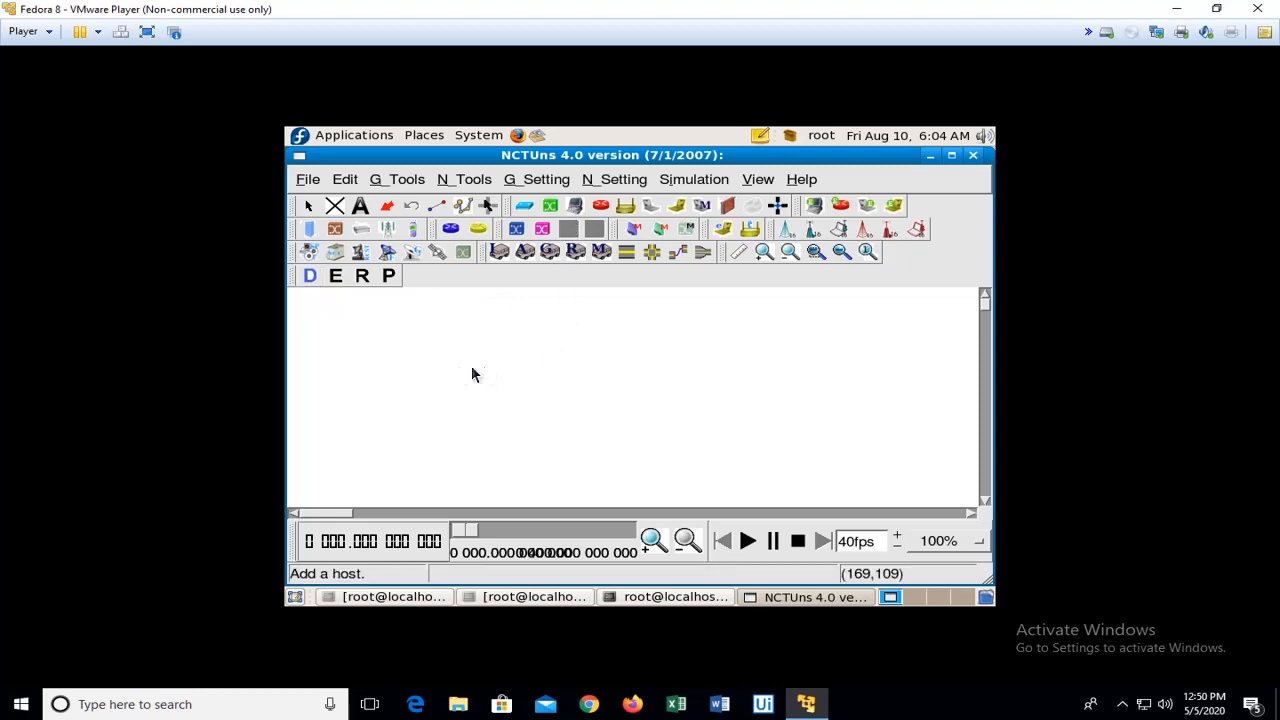
left_click(437, 377)
left_click(692, 400)
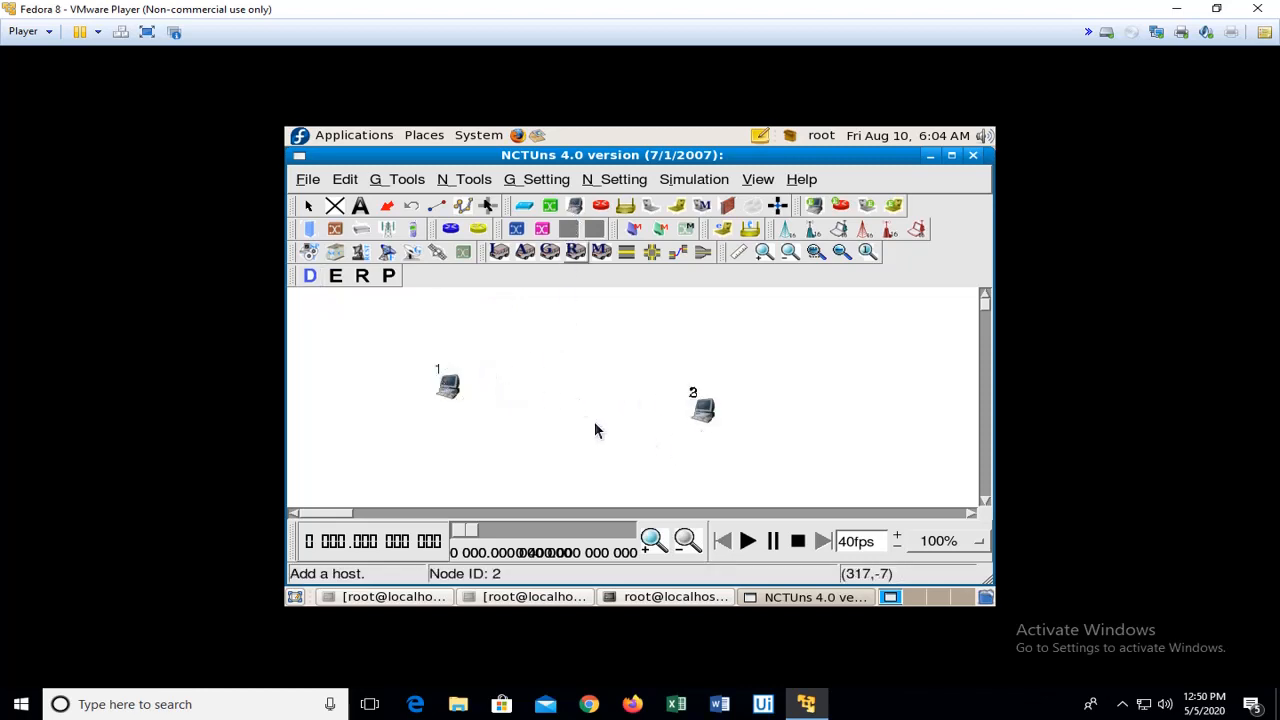
Delete the right-hand host and place a replacement slightly higher and farther right, level with host 1
left_click(335, 205)
left_click(693, 405)
left_click(575, 205)
left_click(718, 376)
Add a switch midway between the hosts and replace the overlapping right-hand hosts with a single host
left_click(548, 212)
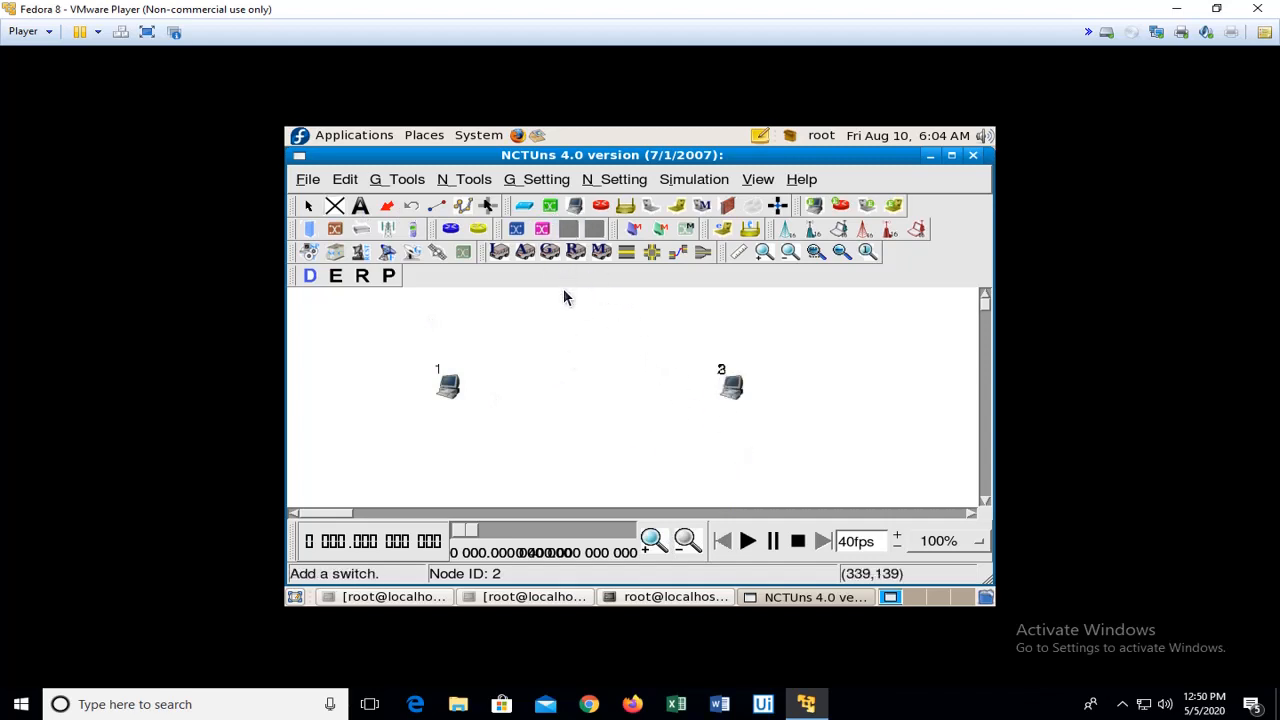
left_click(593, 386)
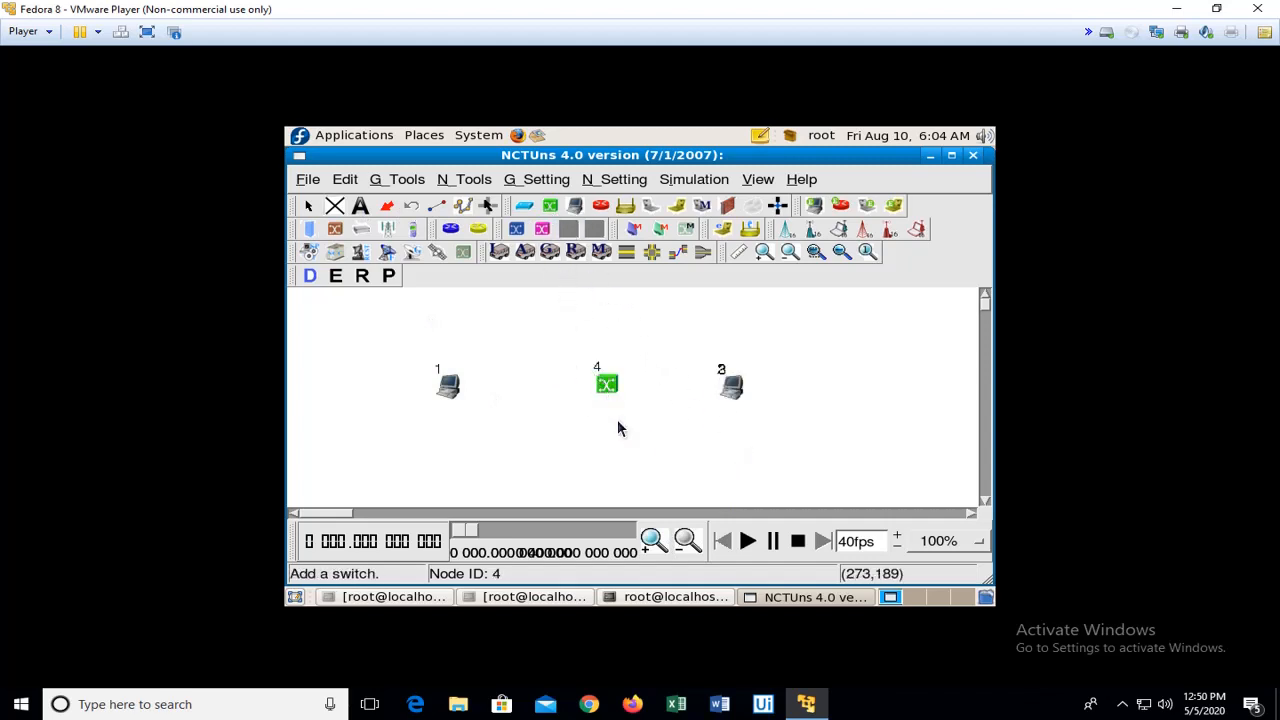
left_click(335, 206)
left_click(727, 400)
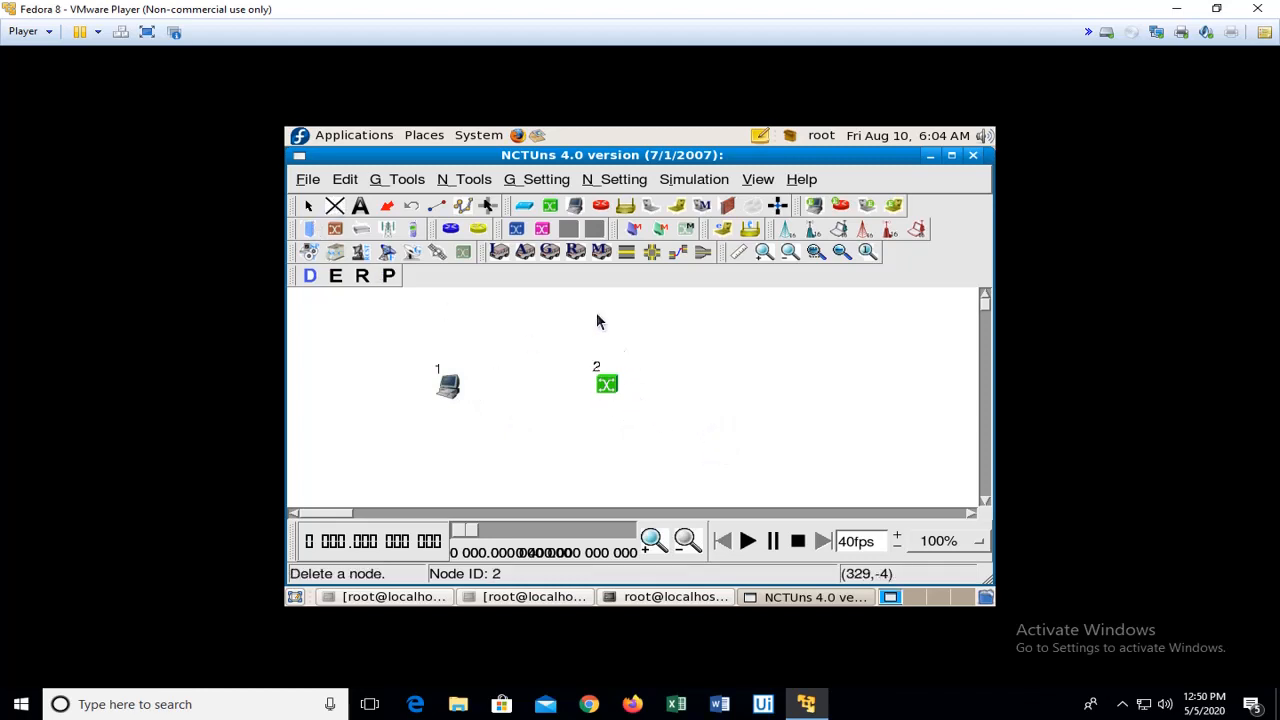
left_click(574, 206)
left_click(742, 395)
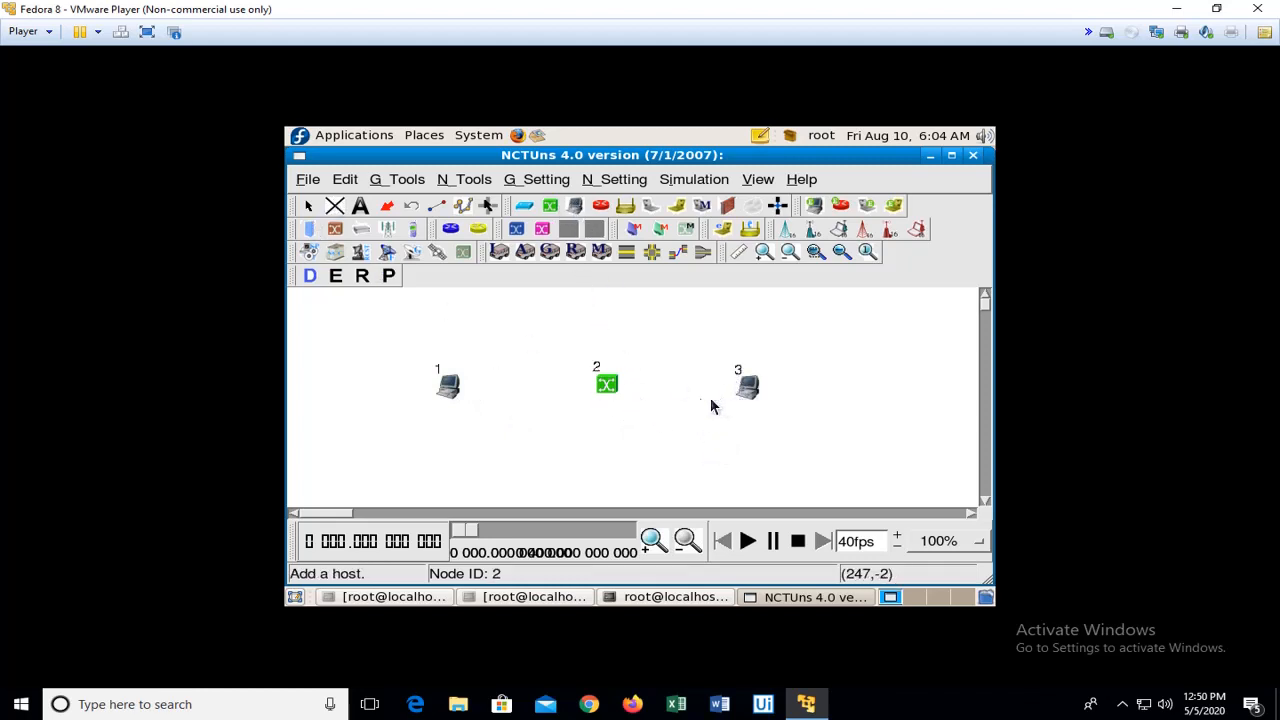
Link host 1 to switch 2 and switch 2 to host 3
left_click(436, 206)
left_click_drag(460, 388, 748, 386)
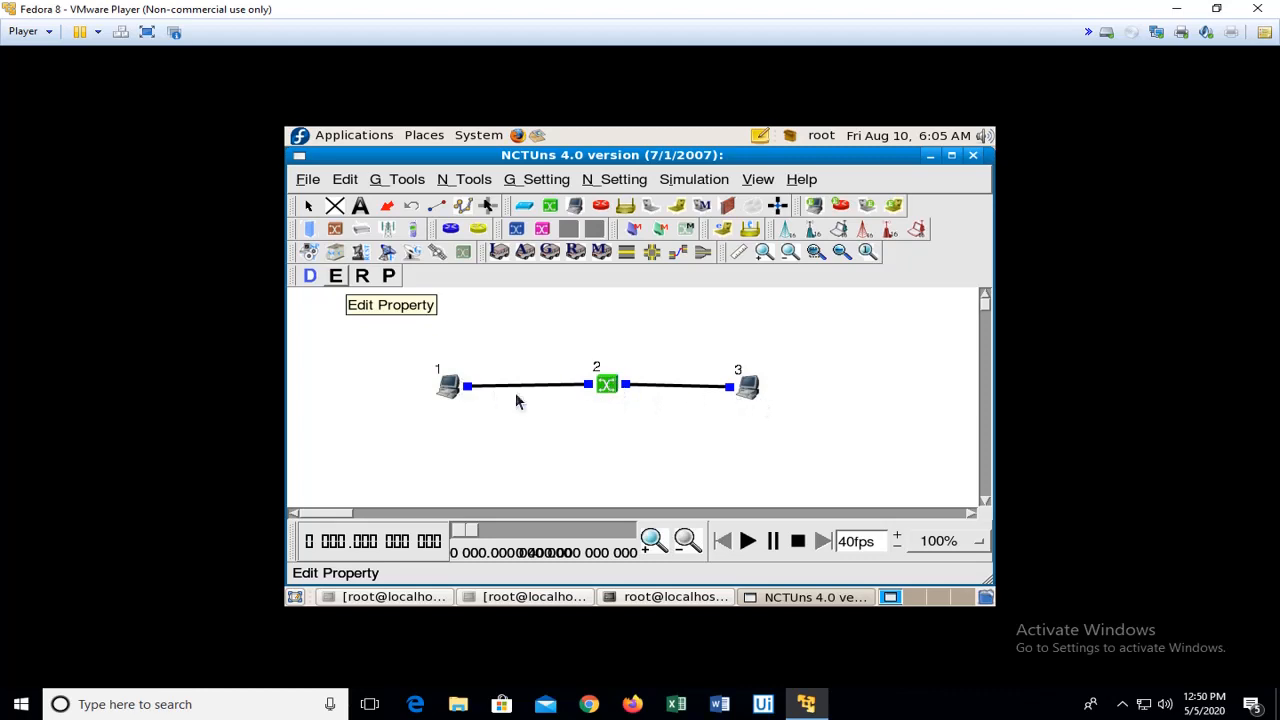
Change to Edit Property mode, saving the topology as Example1.tpl and agreeing to regenerate its IP addresses
left_click(338, 284)
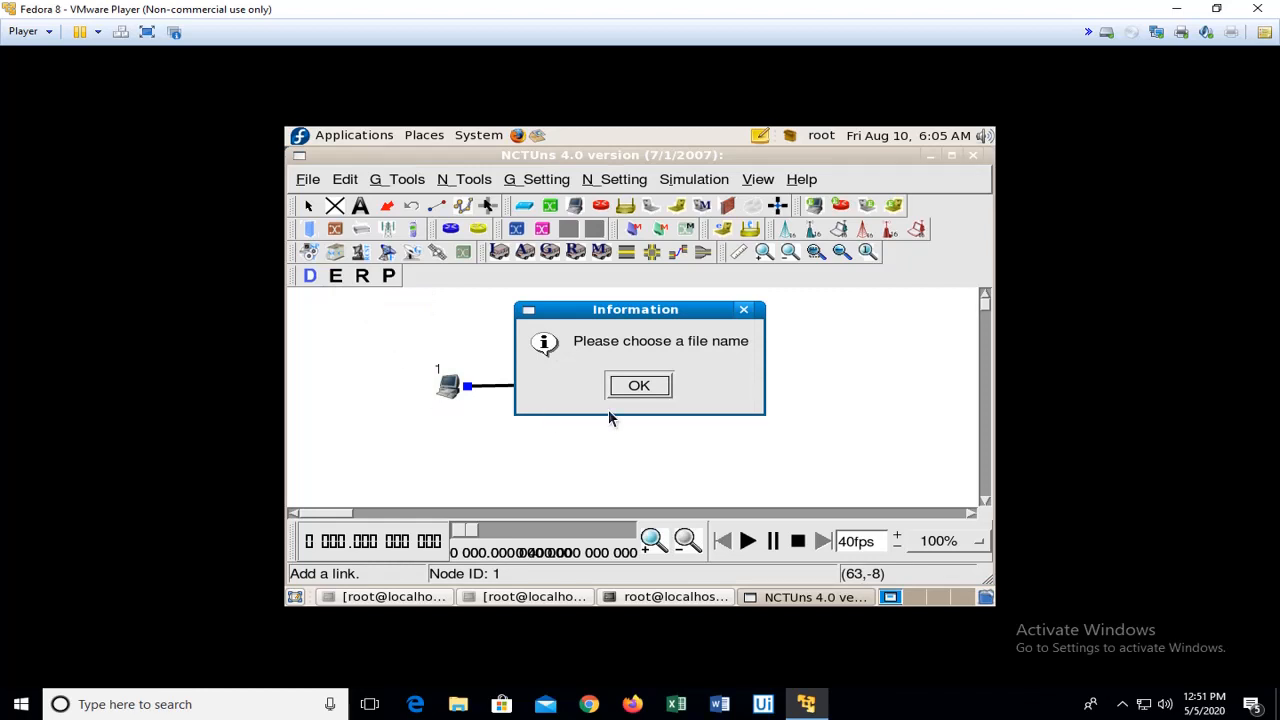
left_click(640, 386)
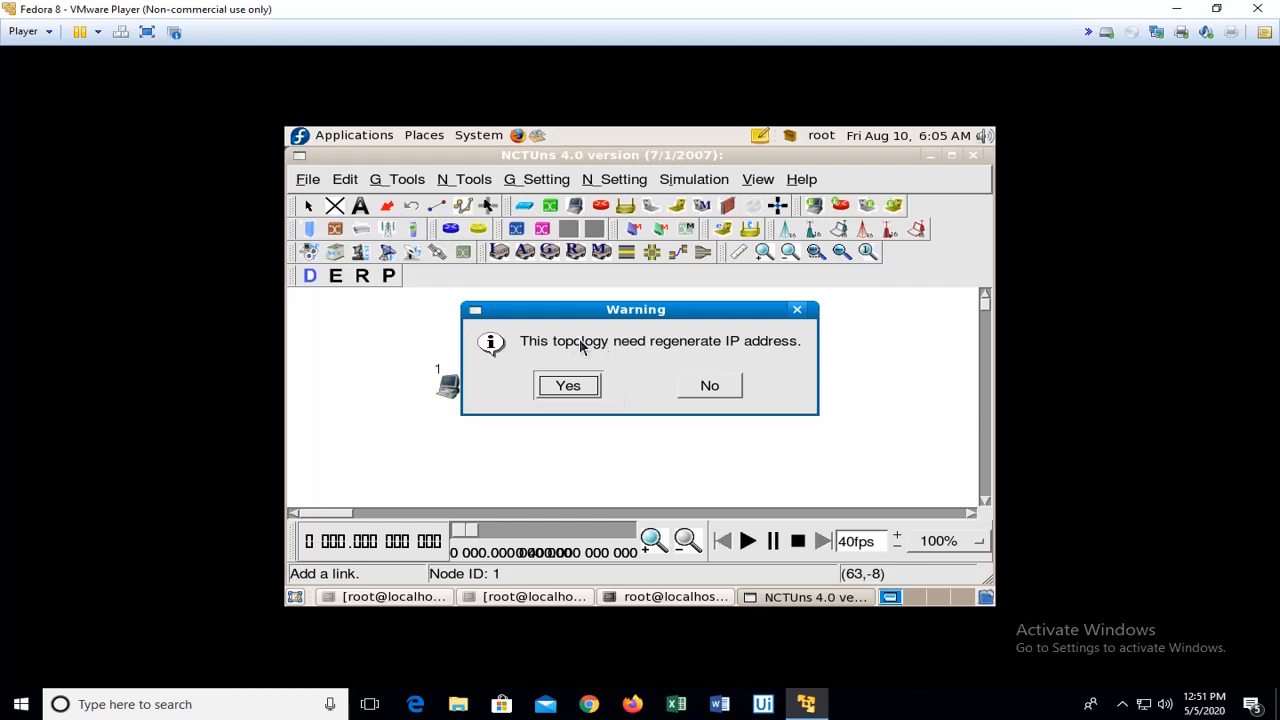
left_click(571, 386)
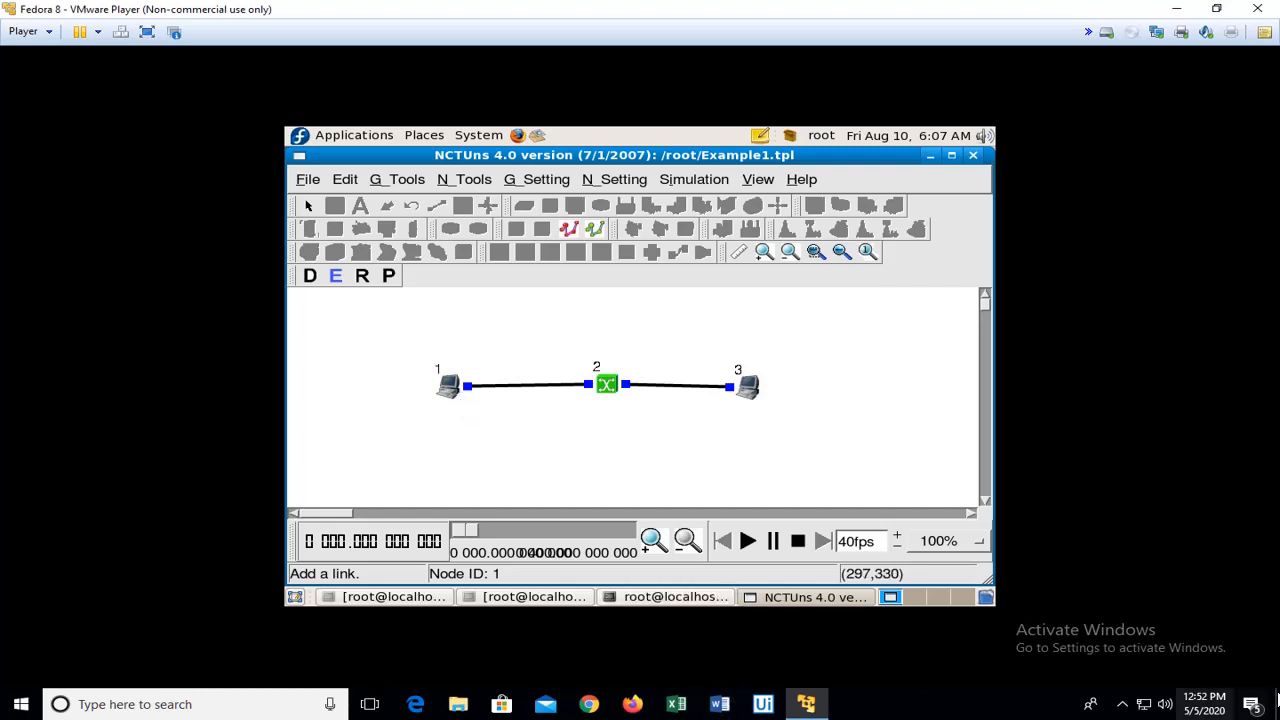
Switch to the Word document listing the commands and make the heading "TCP command for sender" bold
left_click(1123, 704)
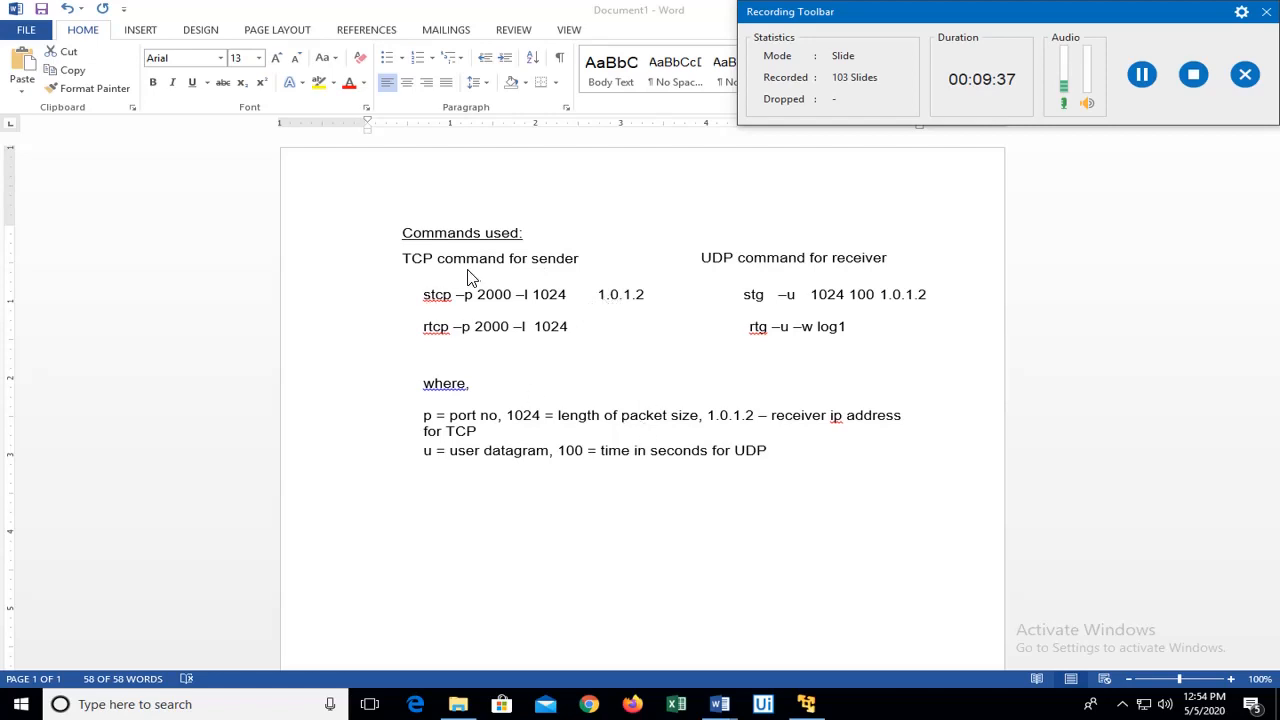
left_click(410, 261)
left_click(412, 260)
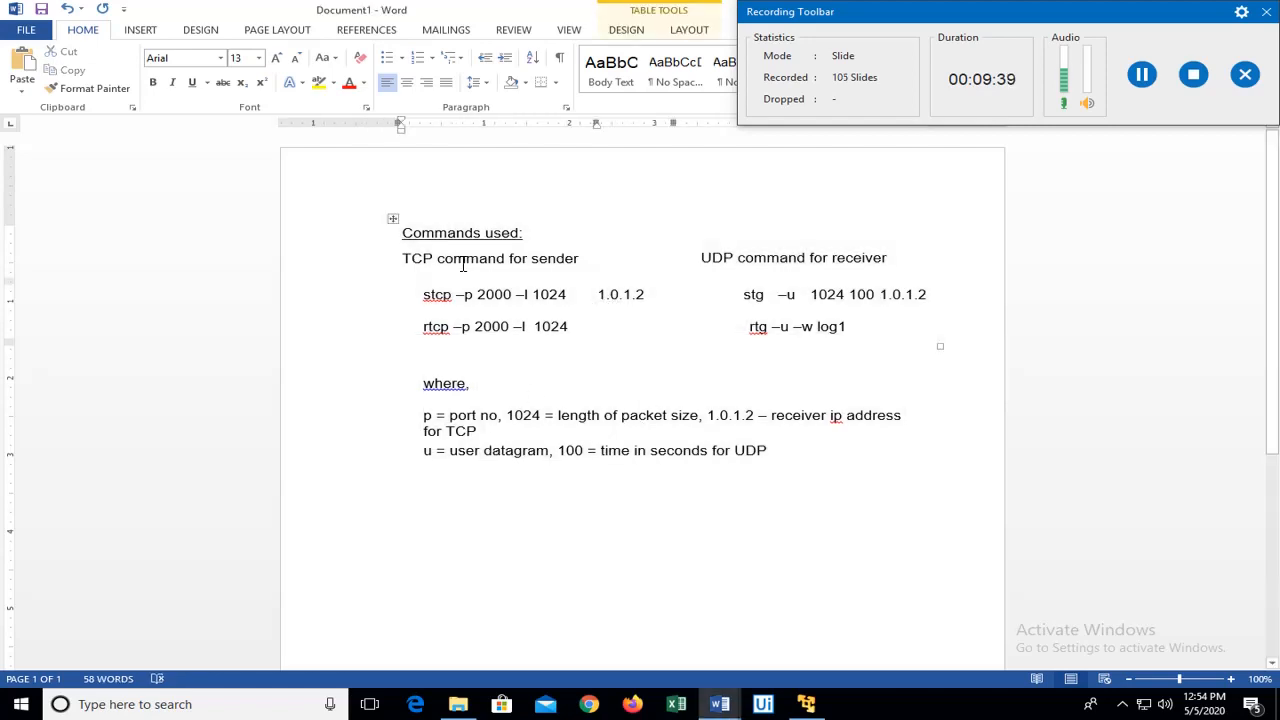
triple_click(403, 251)
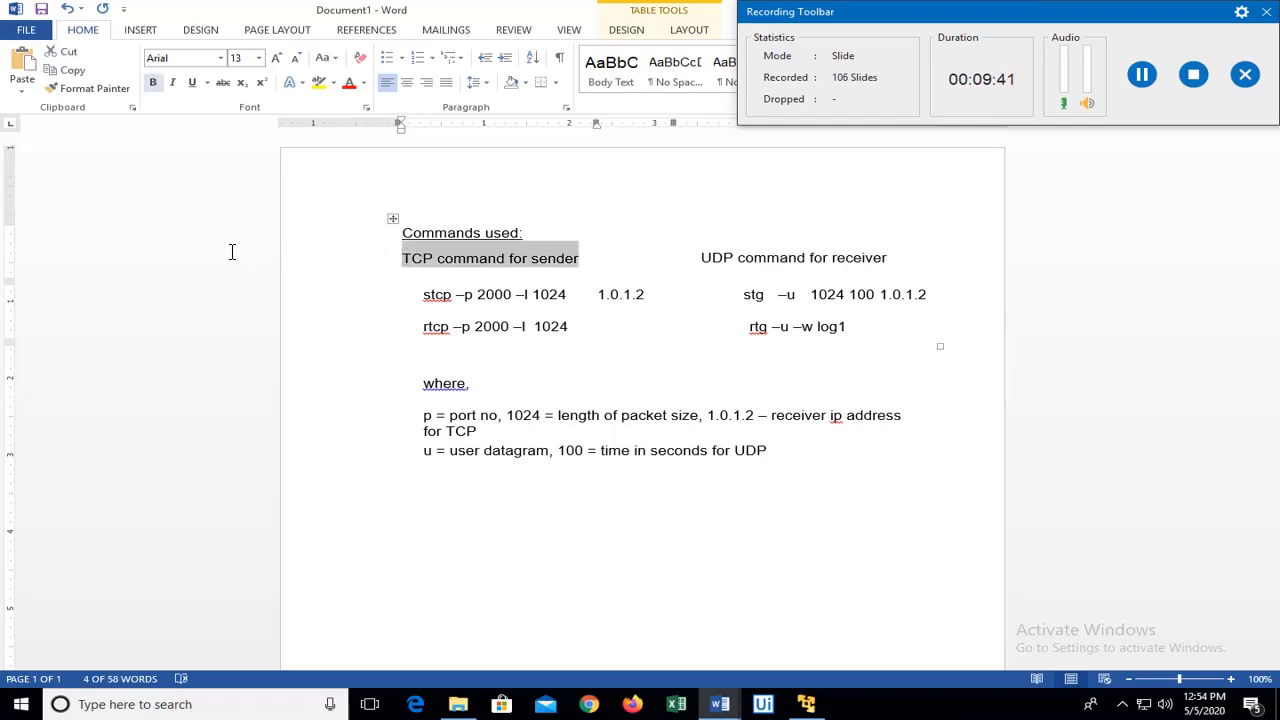
left_click(155, 84)
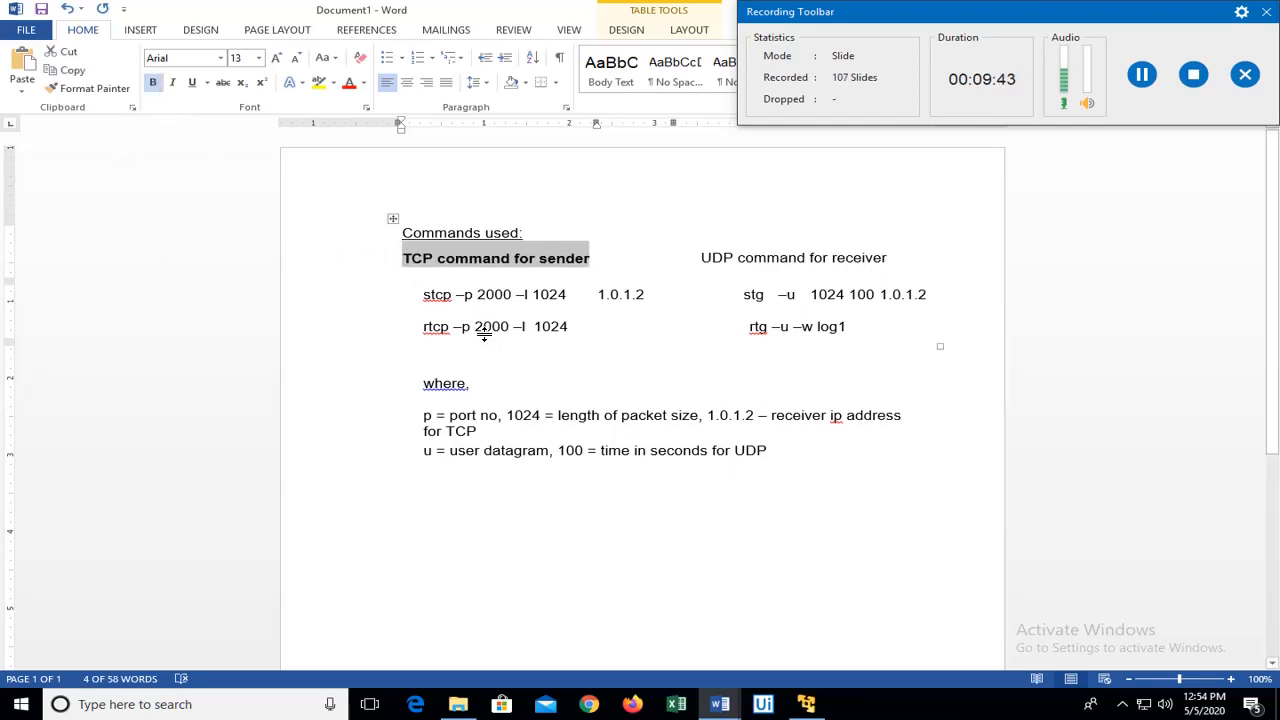
Examine the parts of the stcp command: its name, the –p option, port number 2000, the –l option and packet length 1024
double_click(427, 294)
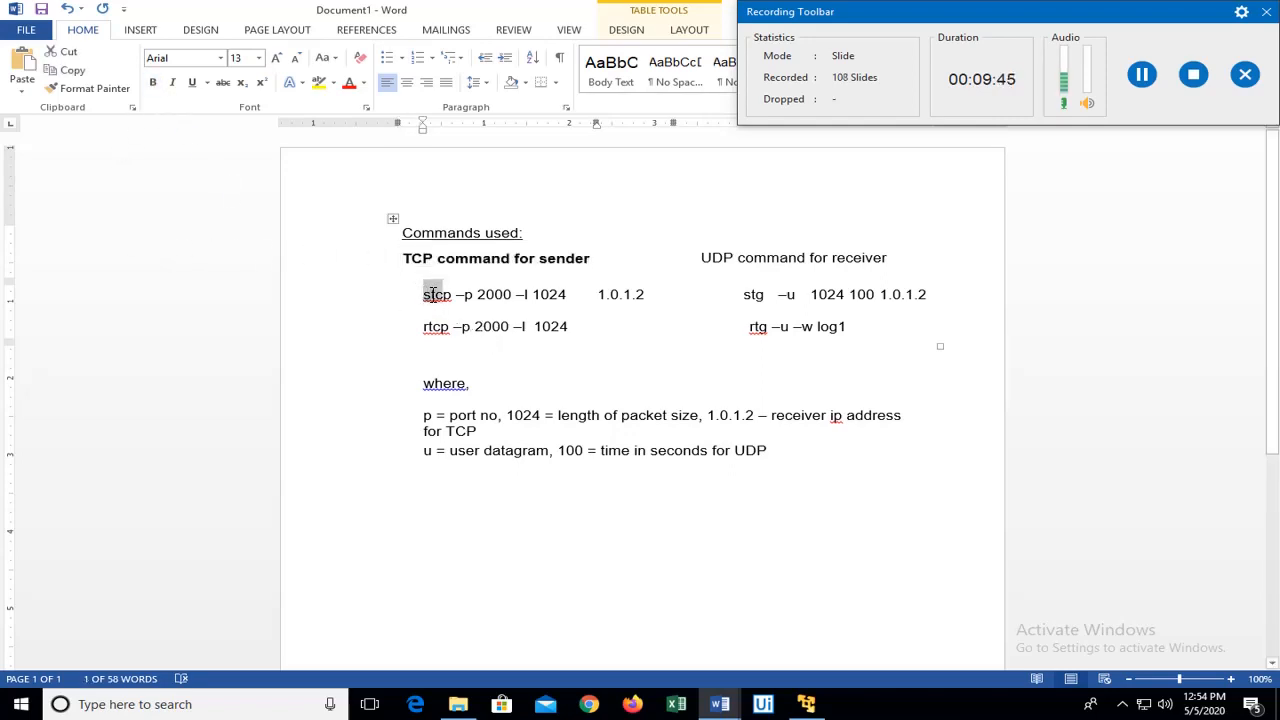
left_click(441, 300)
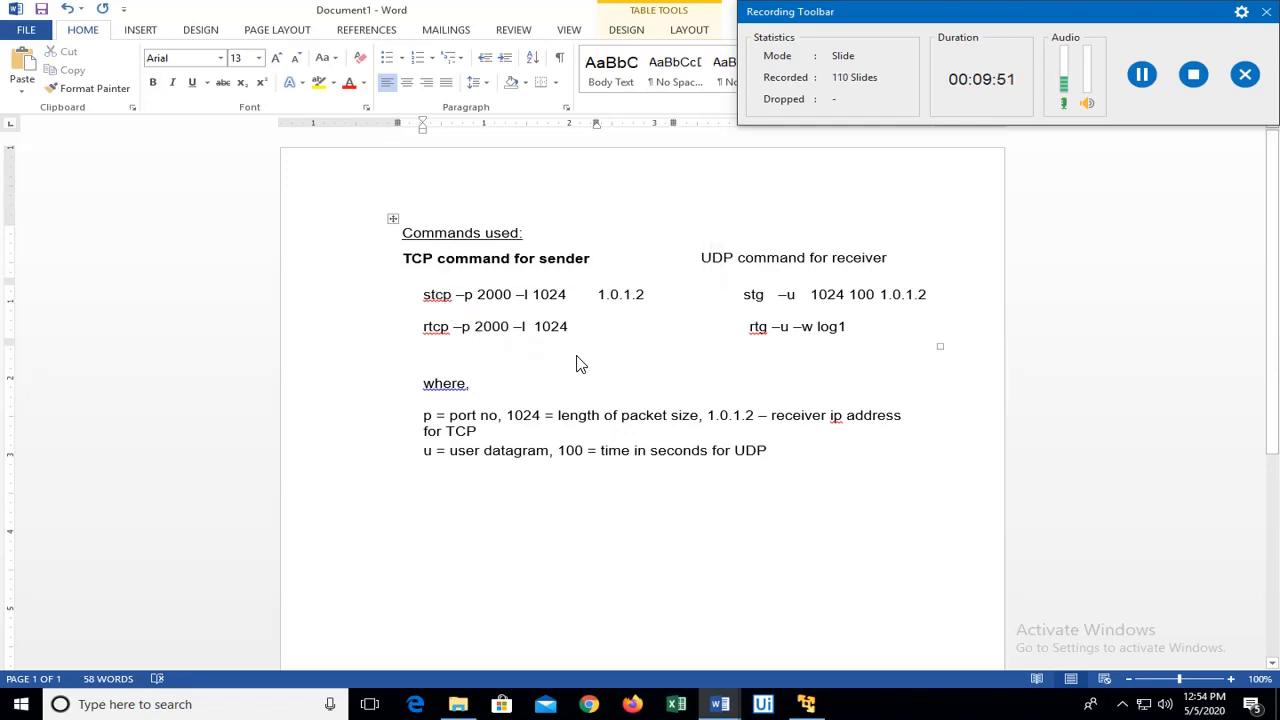
double_click(468, 296)
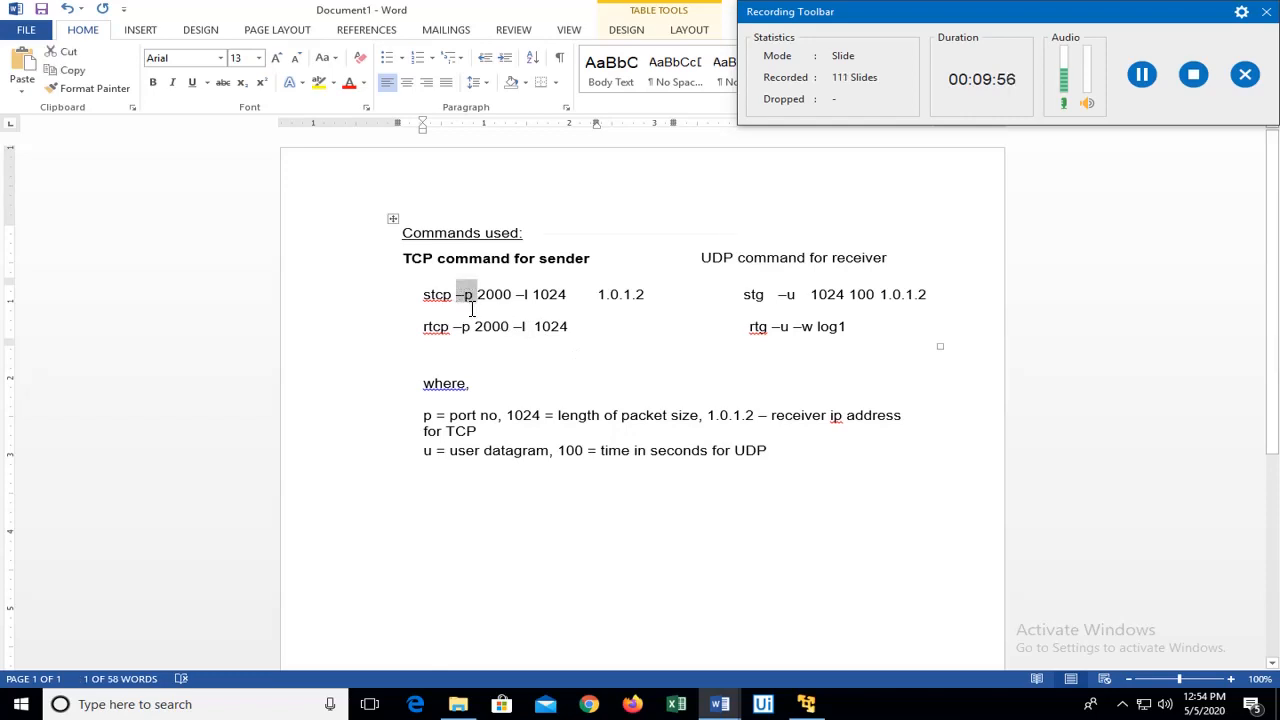
left_click(400, 310)
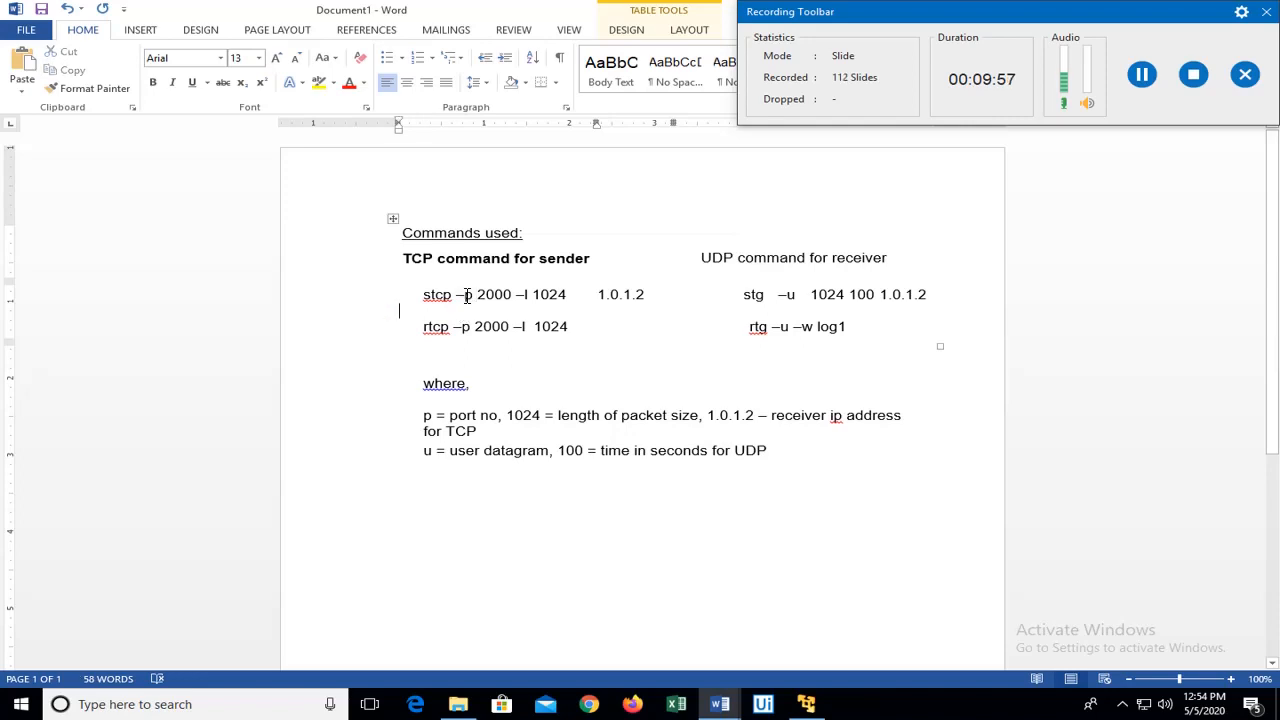
double_click(473, 296)
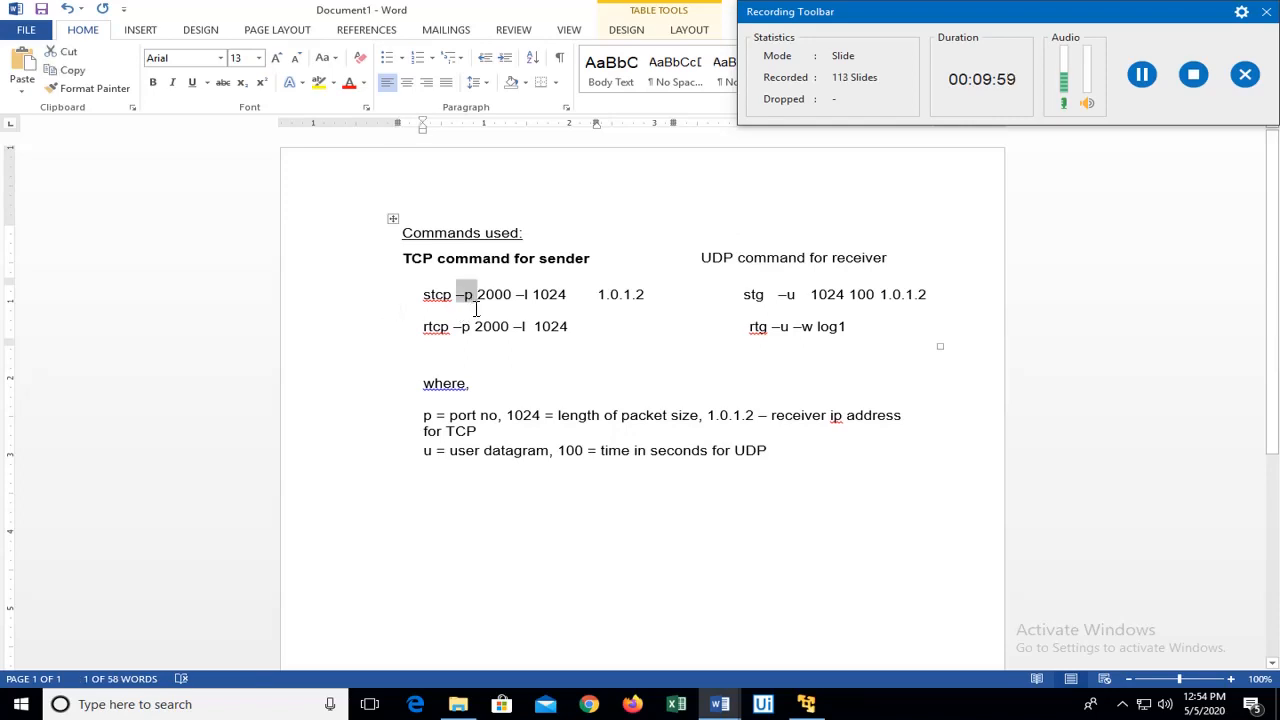
double_click(496, 296)
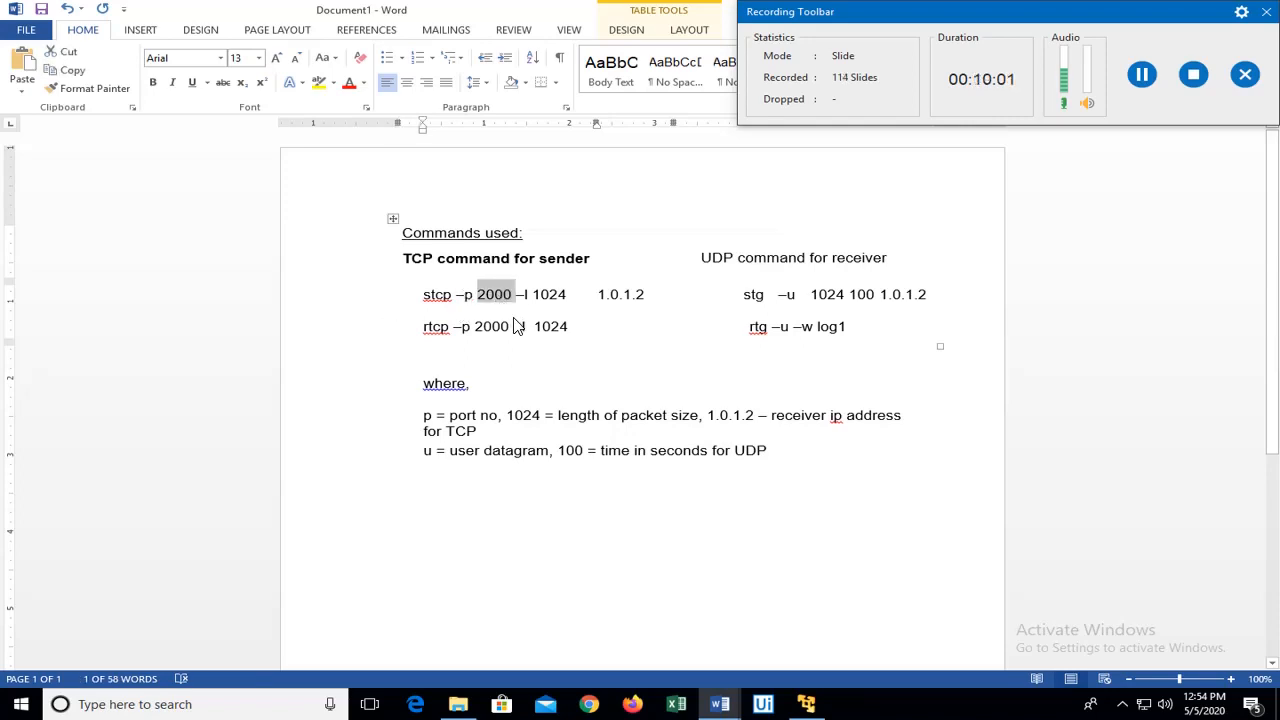
double_click(522, 296)
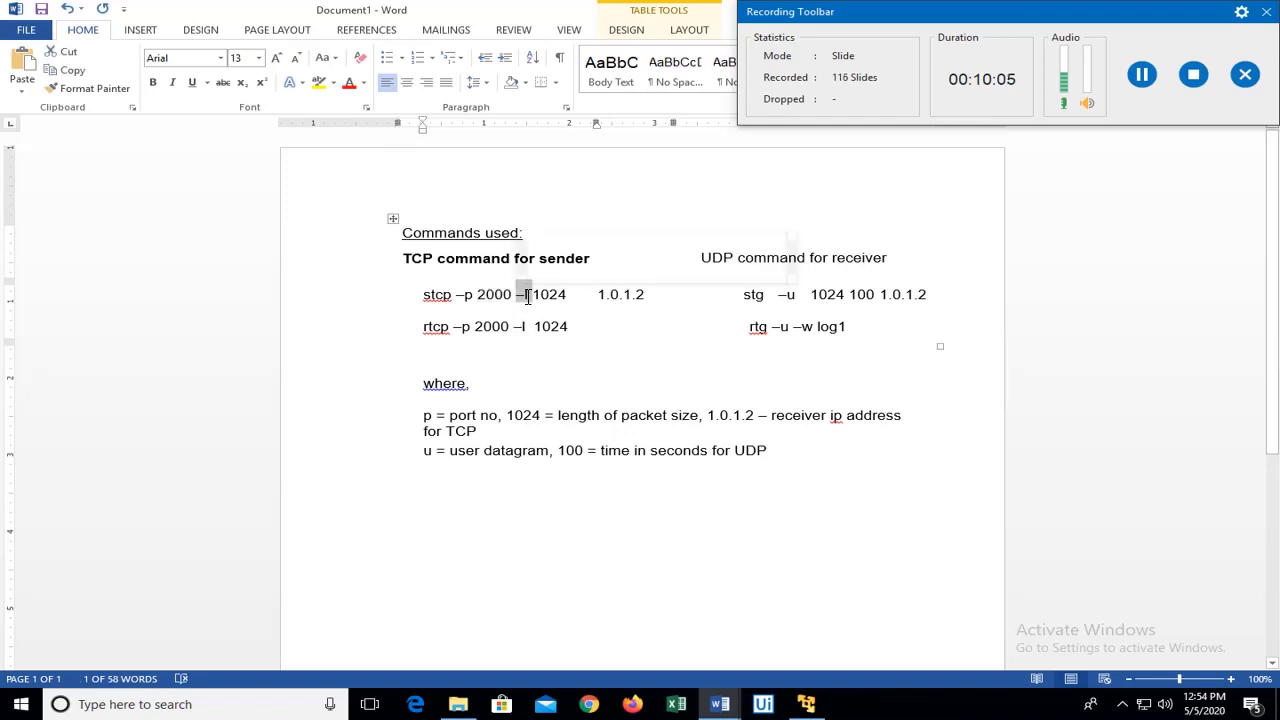
left_click(540, 310)
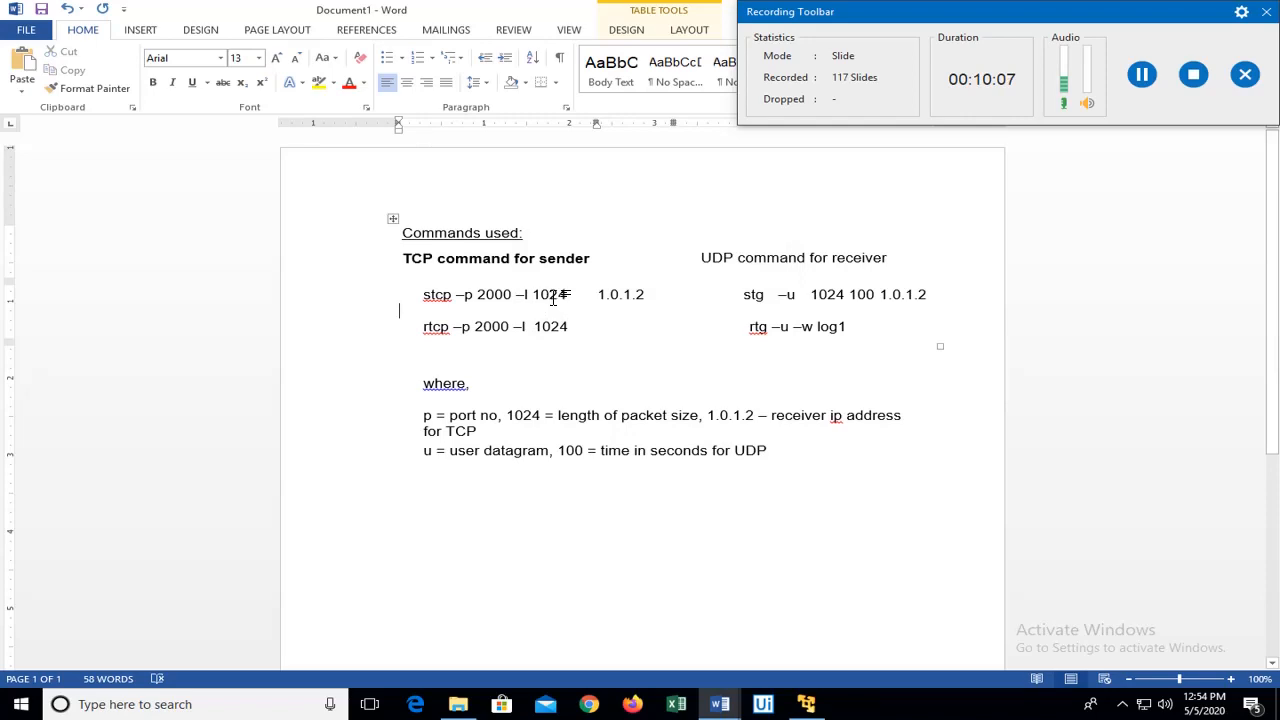
double_click(558, 302)
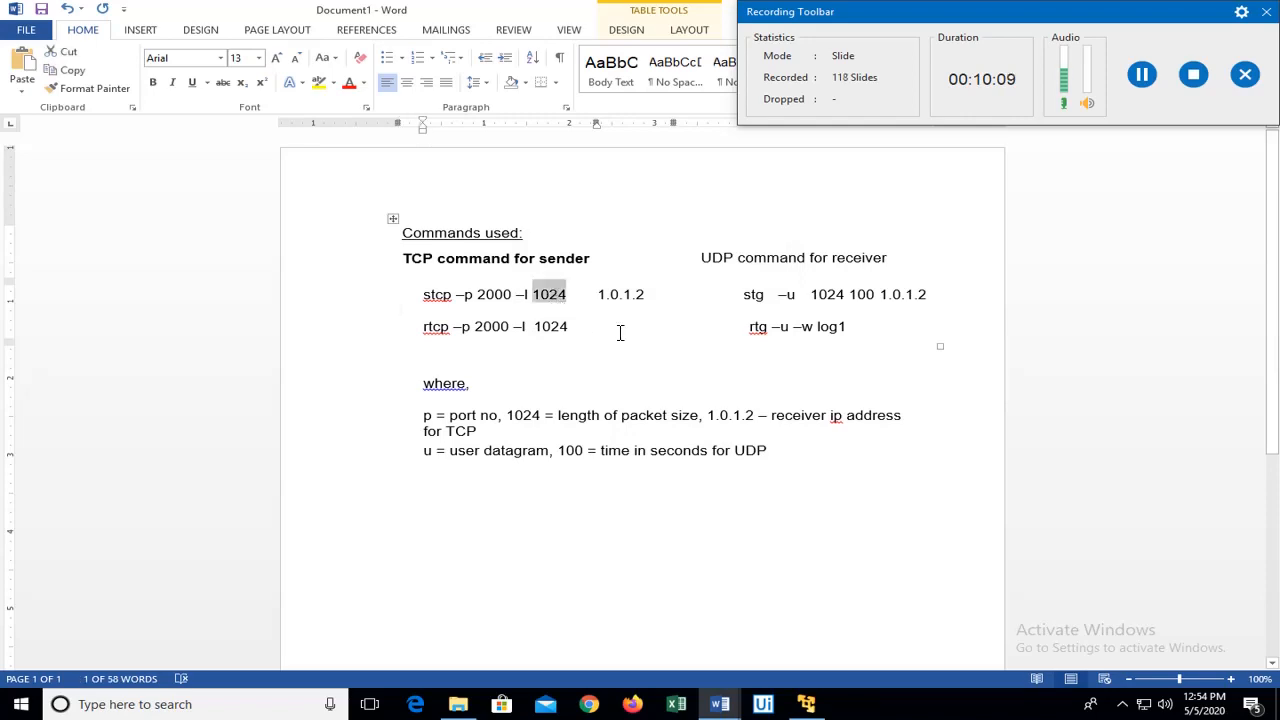
left_click(605, 331)
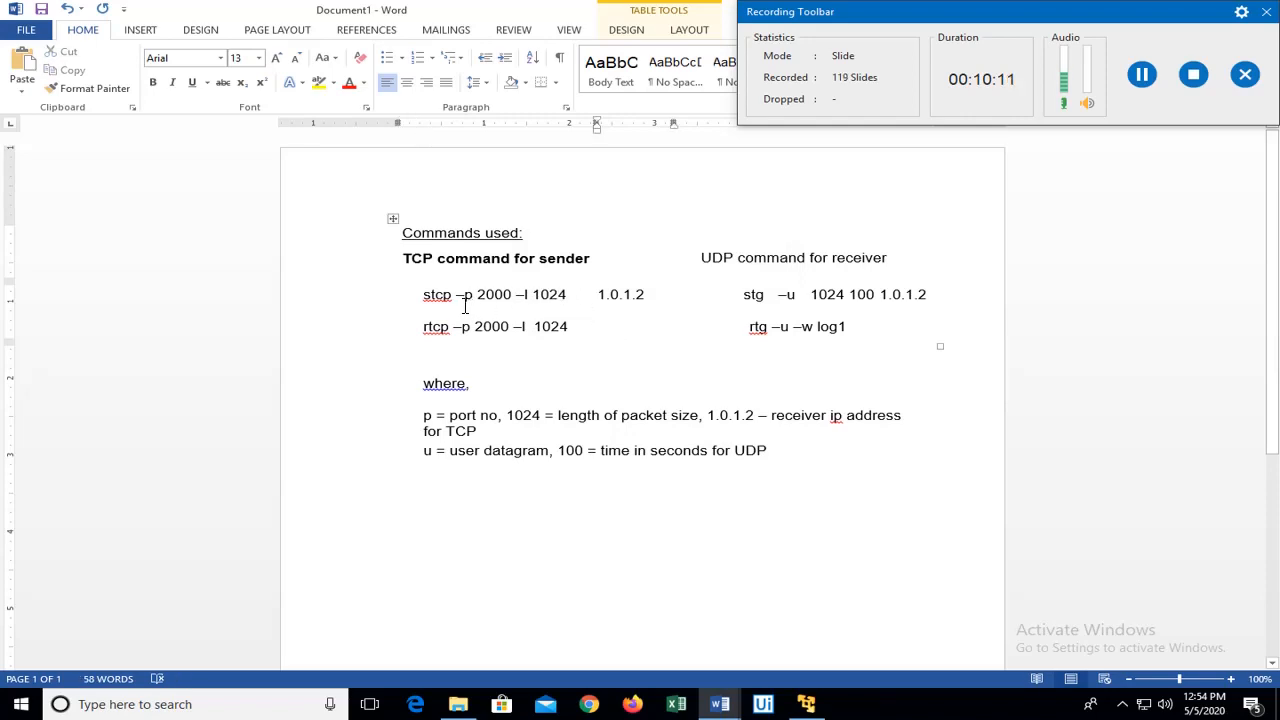
Review the complete stcp sender line, from the command name through to the receiver address 1.0.1.2
double_click(424, 298)
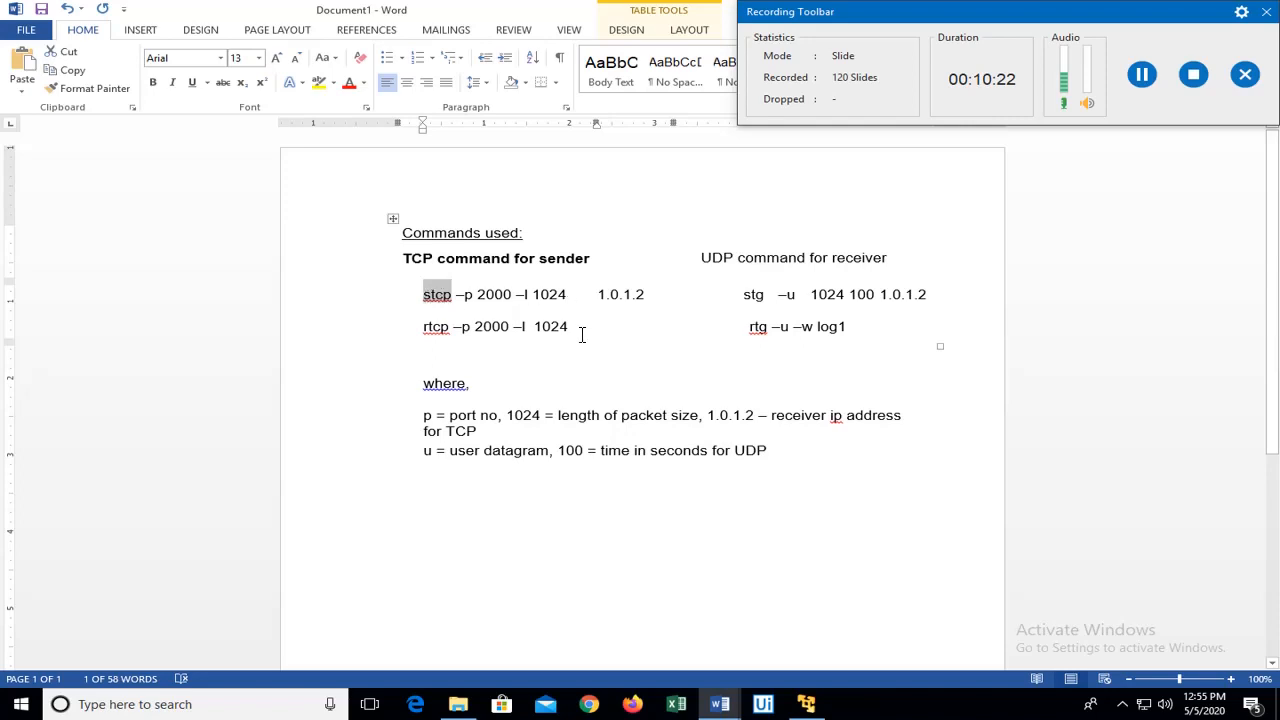
left_click(590, 300)
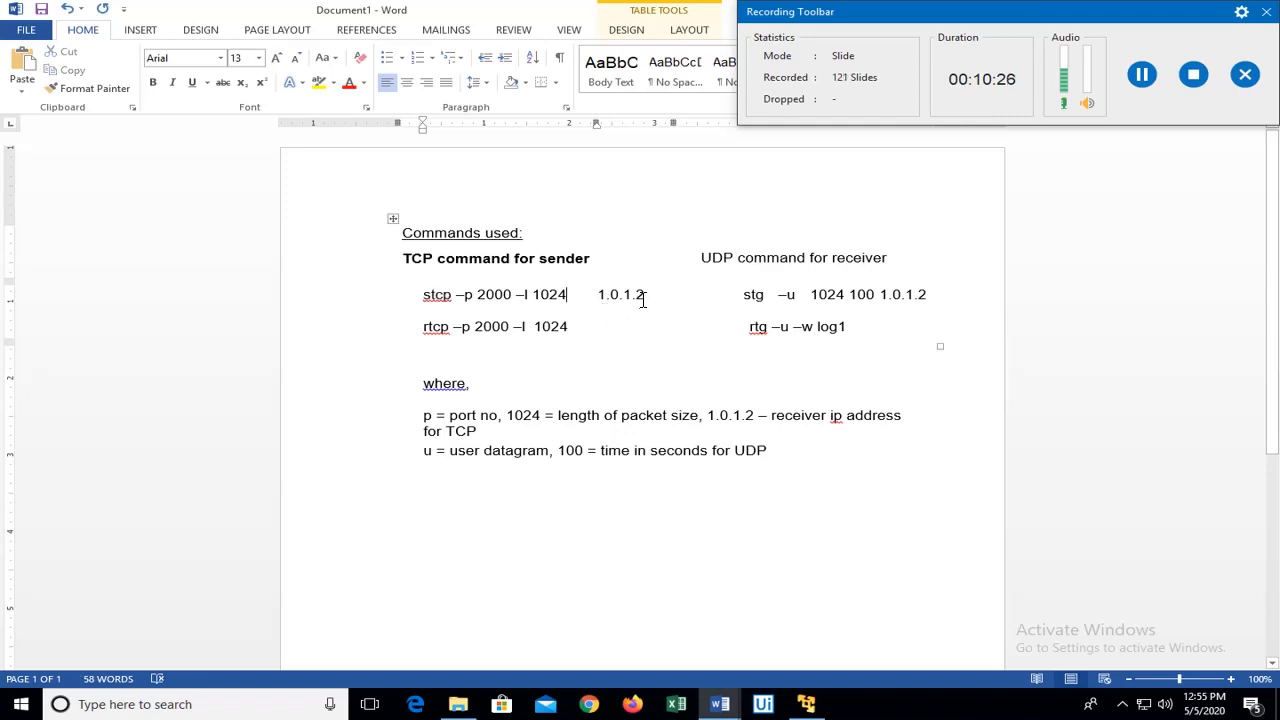
double_click(437, 298)
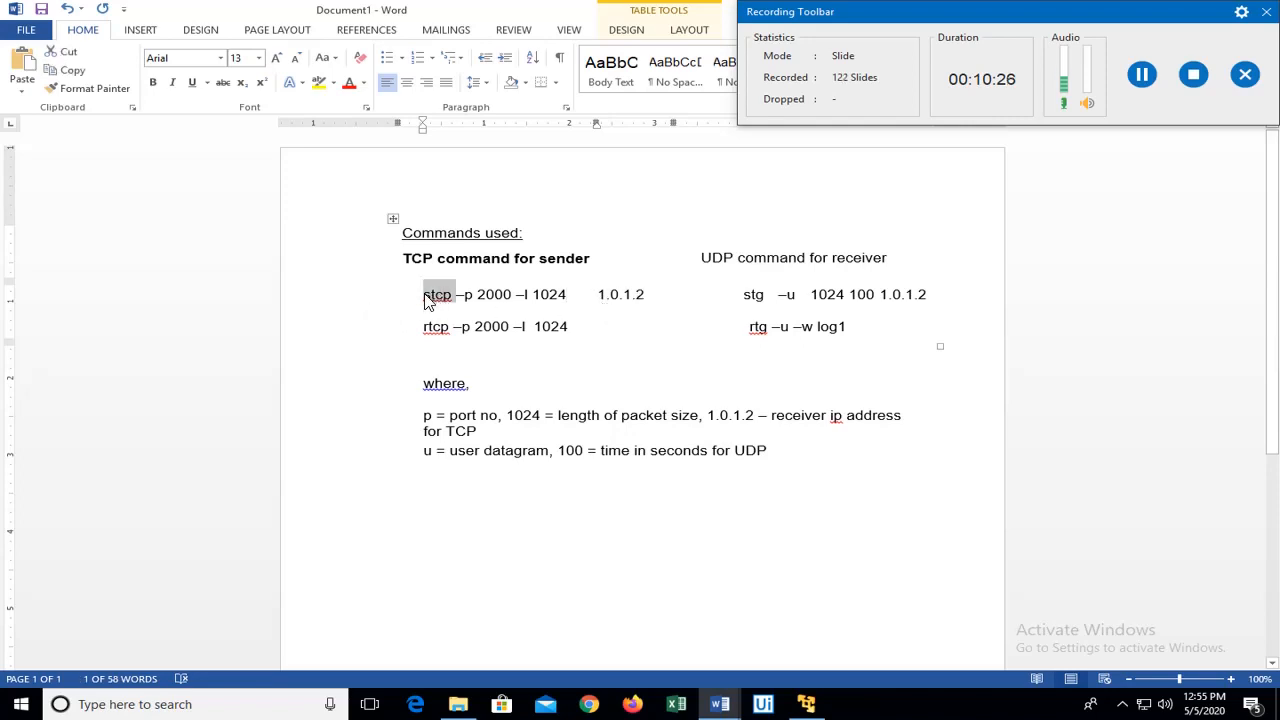
left_click(430, 303)
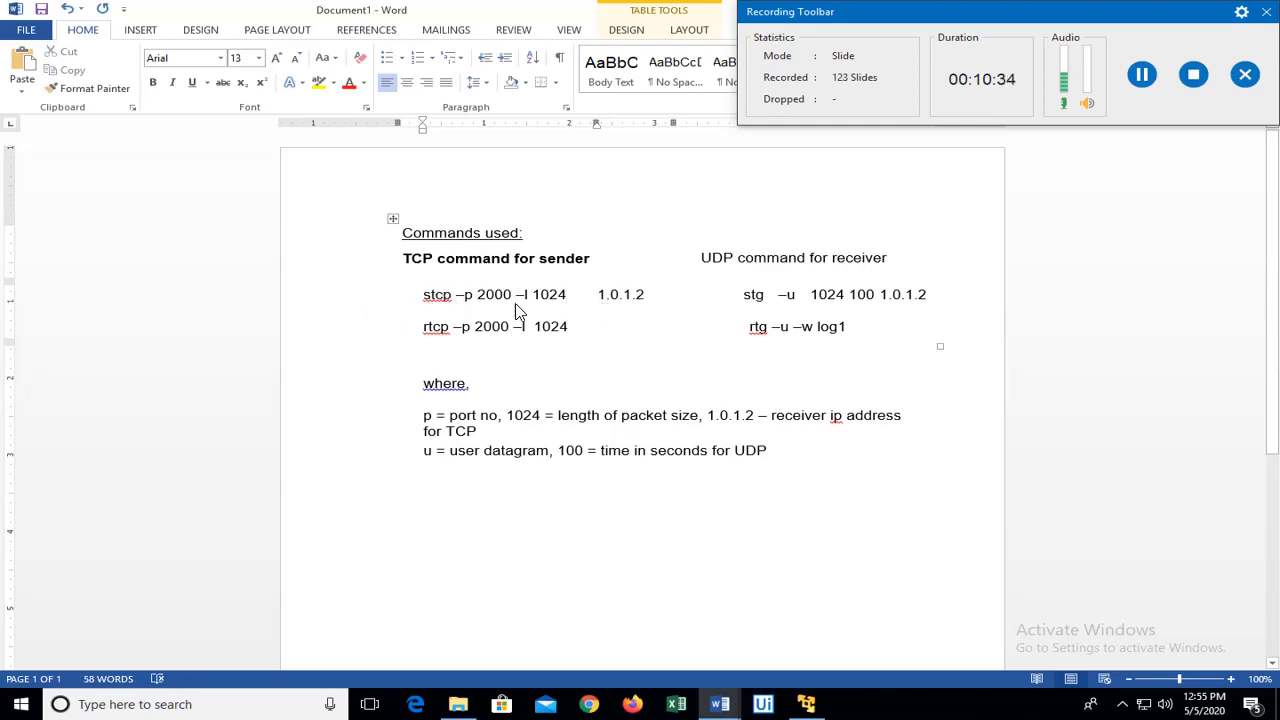
left_click(602, 294)
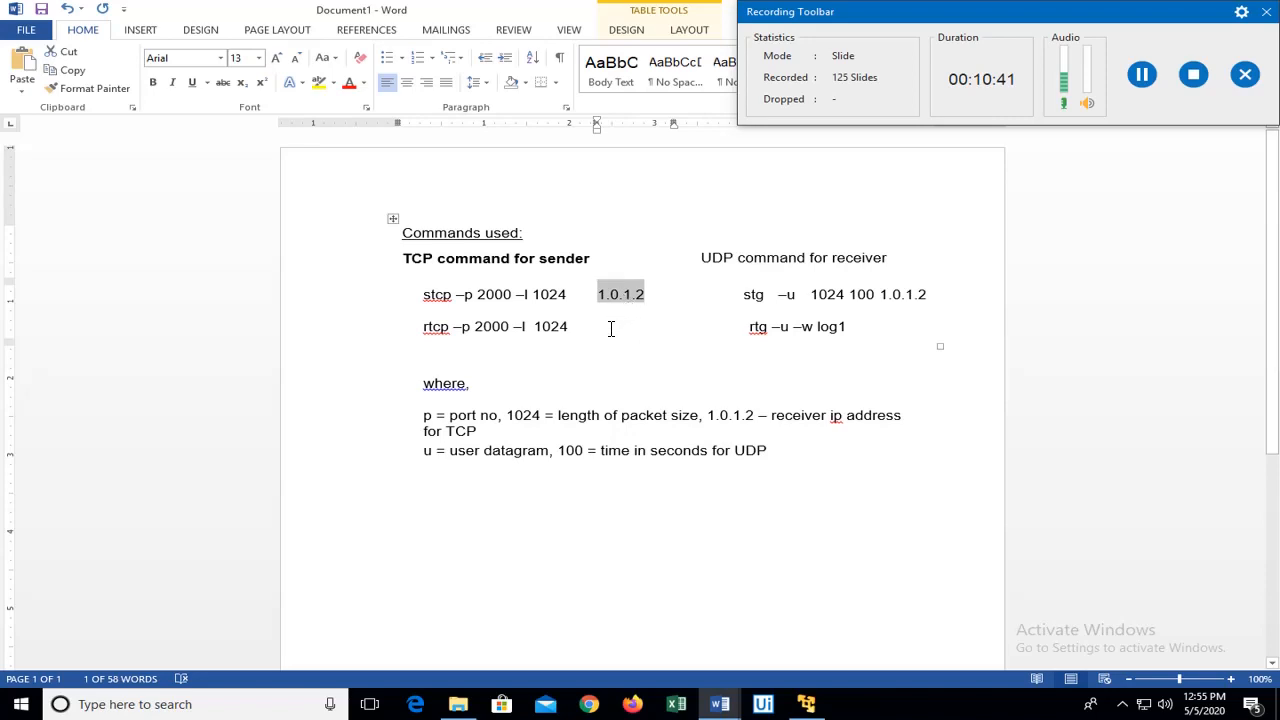
left_click(422, 294)
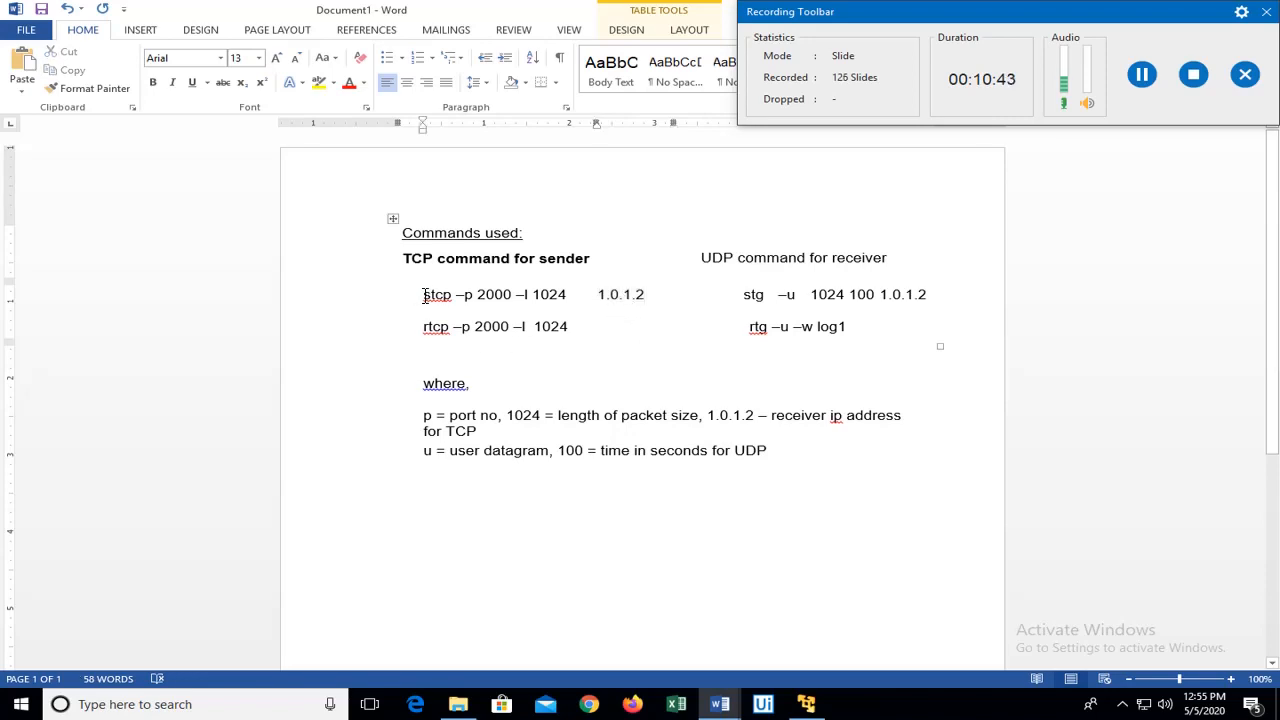
left_click_drag(422, 294, 652, 298)
left_click(650, 304)
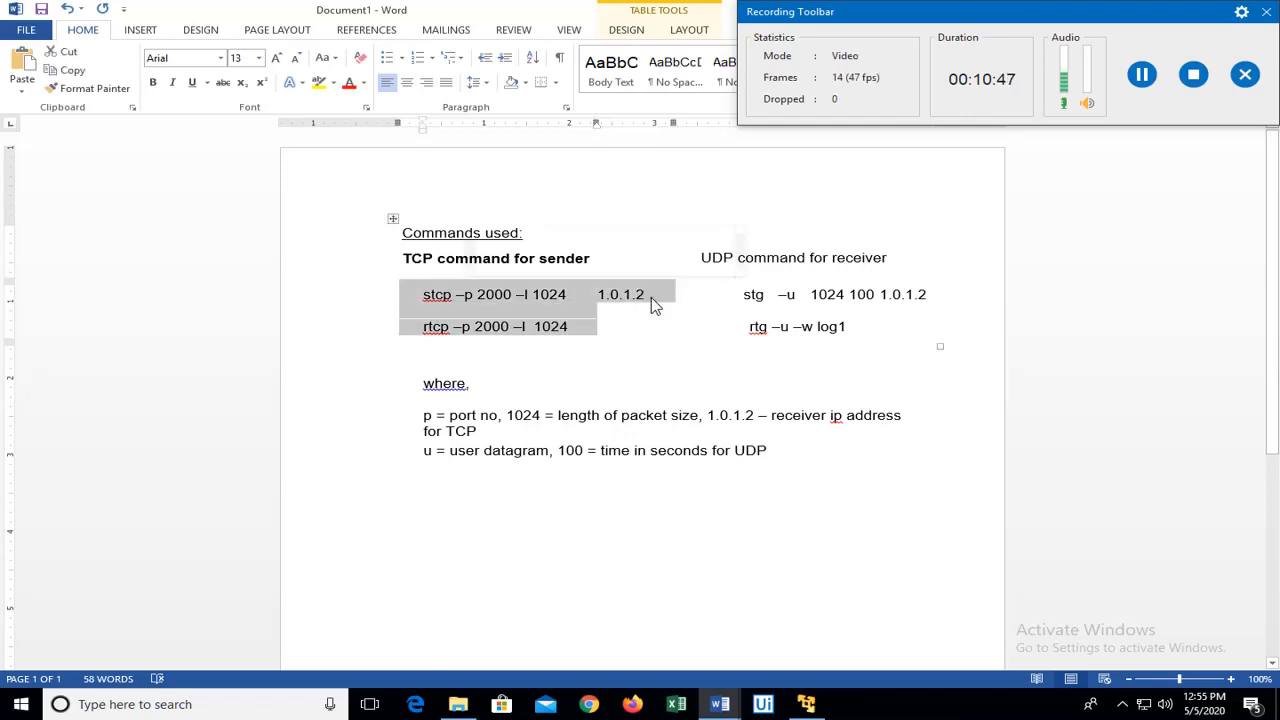
left_click(458, 314)
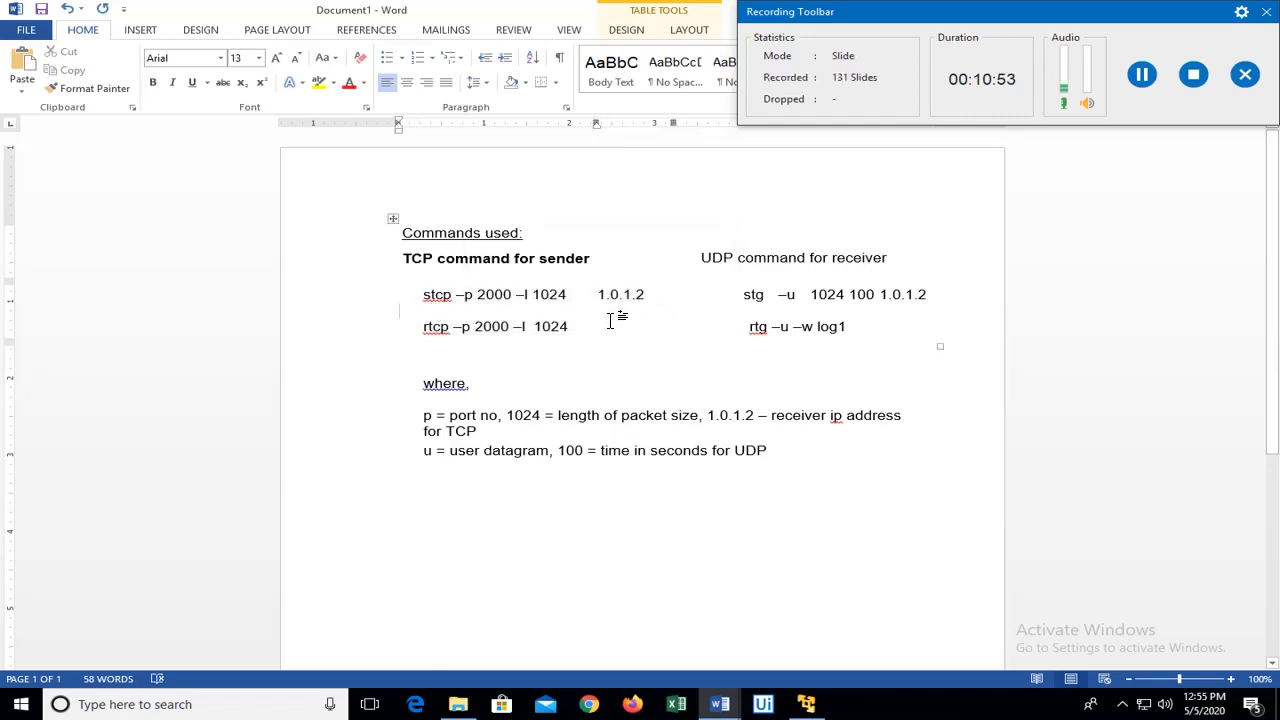
Examine the parts of the rtcp command: its name, the –p and –l options and packet length 1024
left_click(429, 336)
left_click_drag(424, 327, 452, 327)
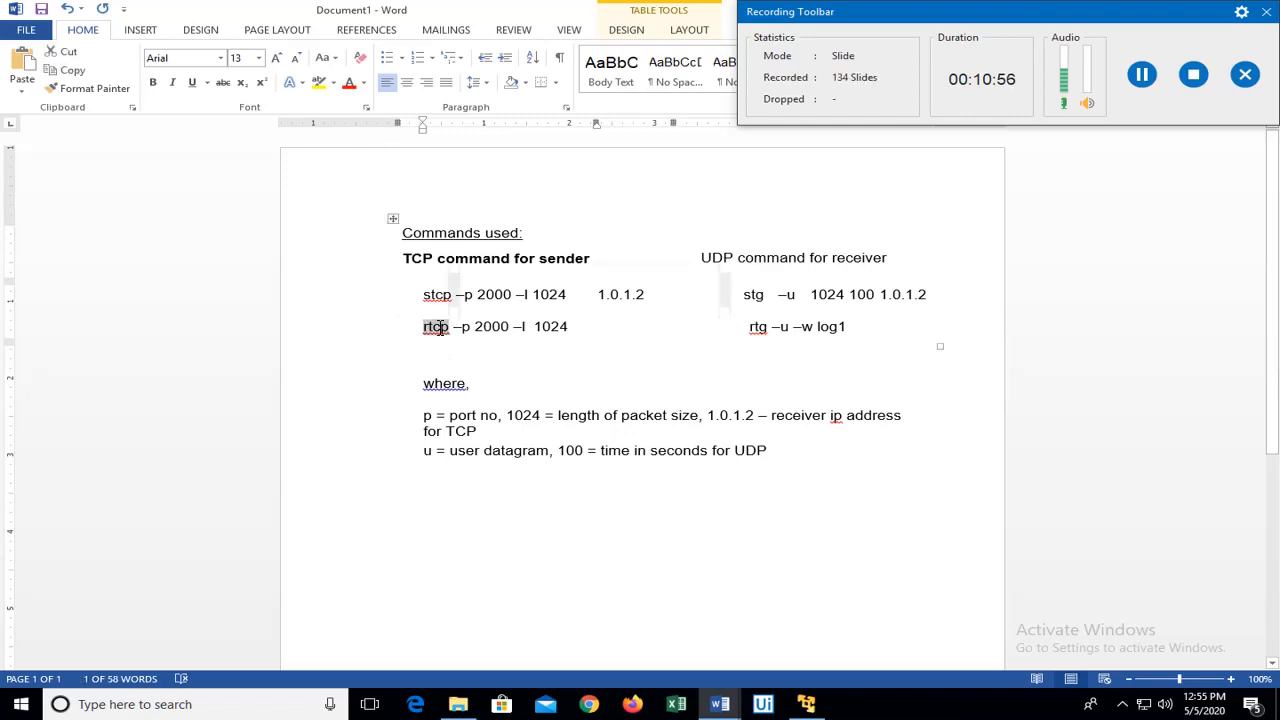
left_click(430, 331)
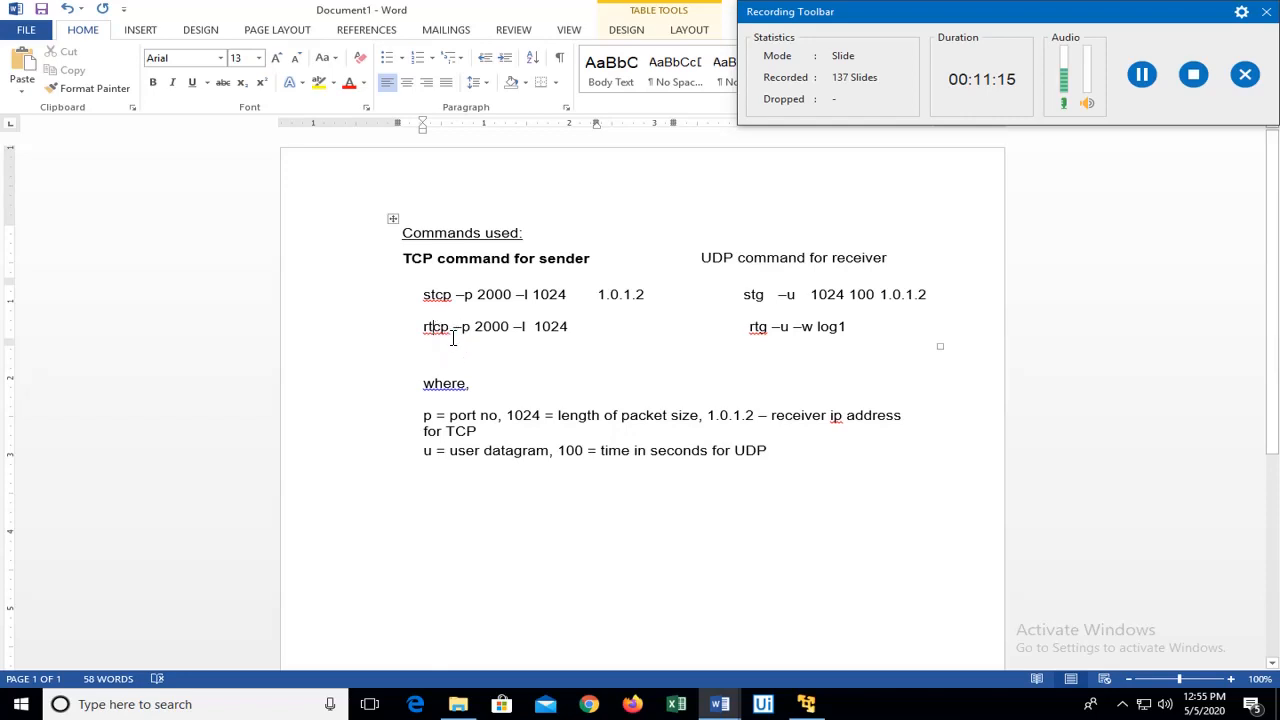
double_click(472, 326)
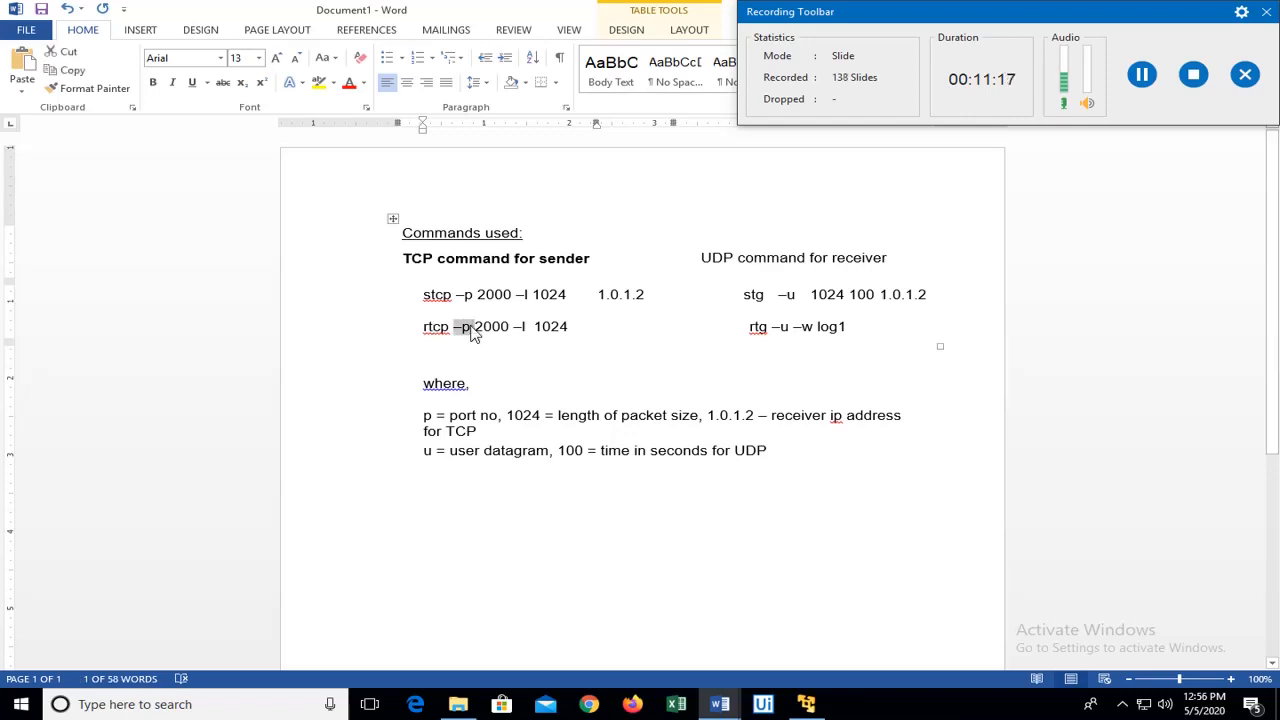
left_click(545, 352)
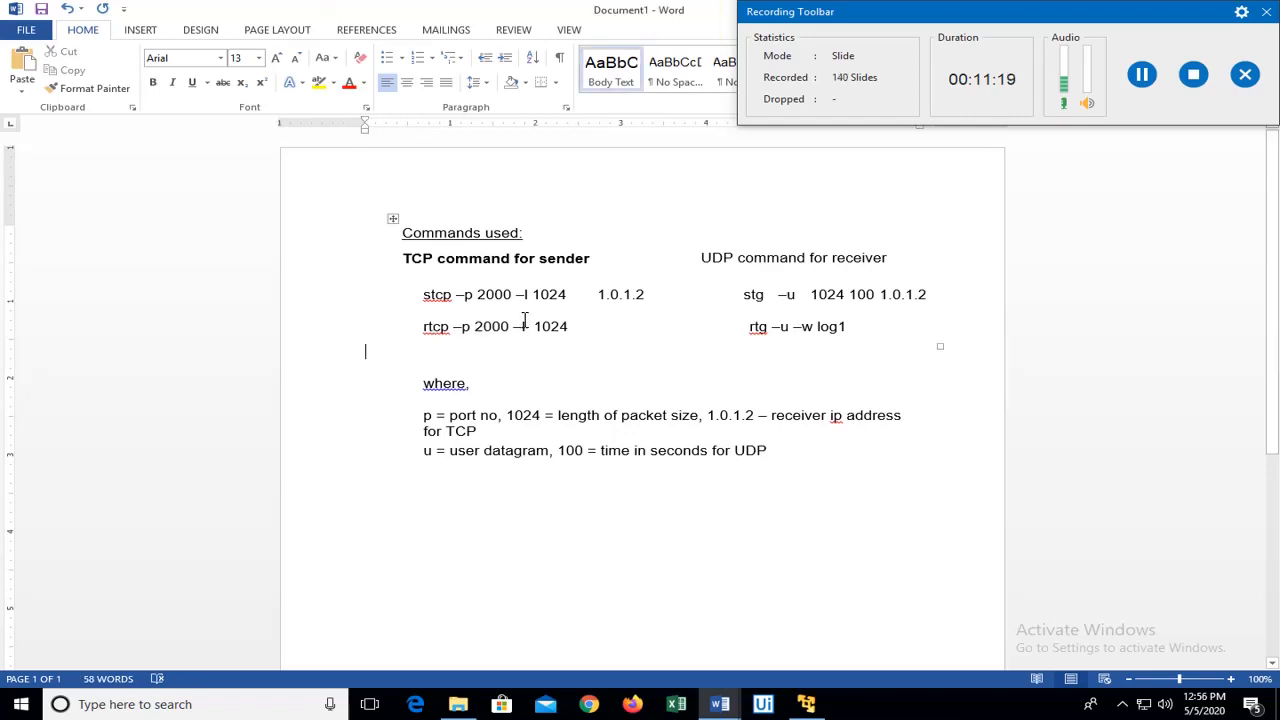
left_click_drag(513, 327, 534, 327)
left_click(530, 349)
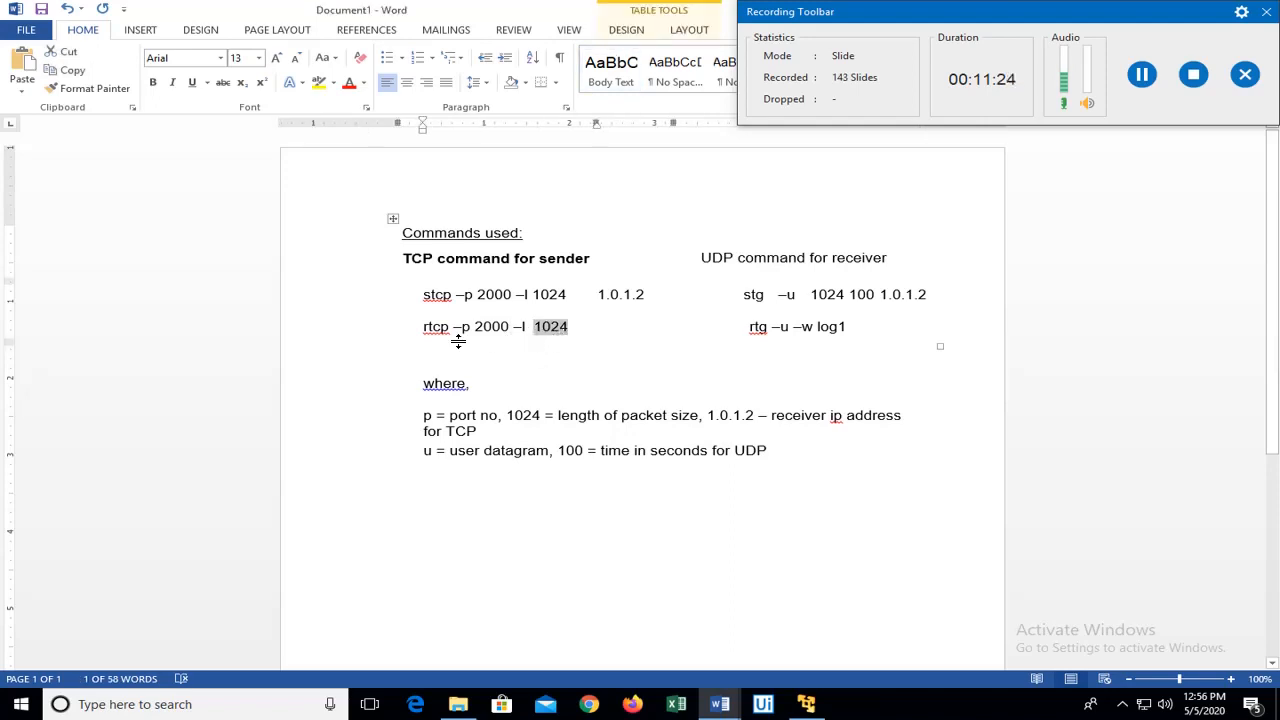
Review the complete line "rtcp –p 2000 –l 1024" under the TCP heading
left_click(580, 330)
key("shift+Home")
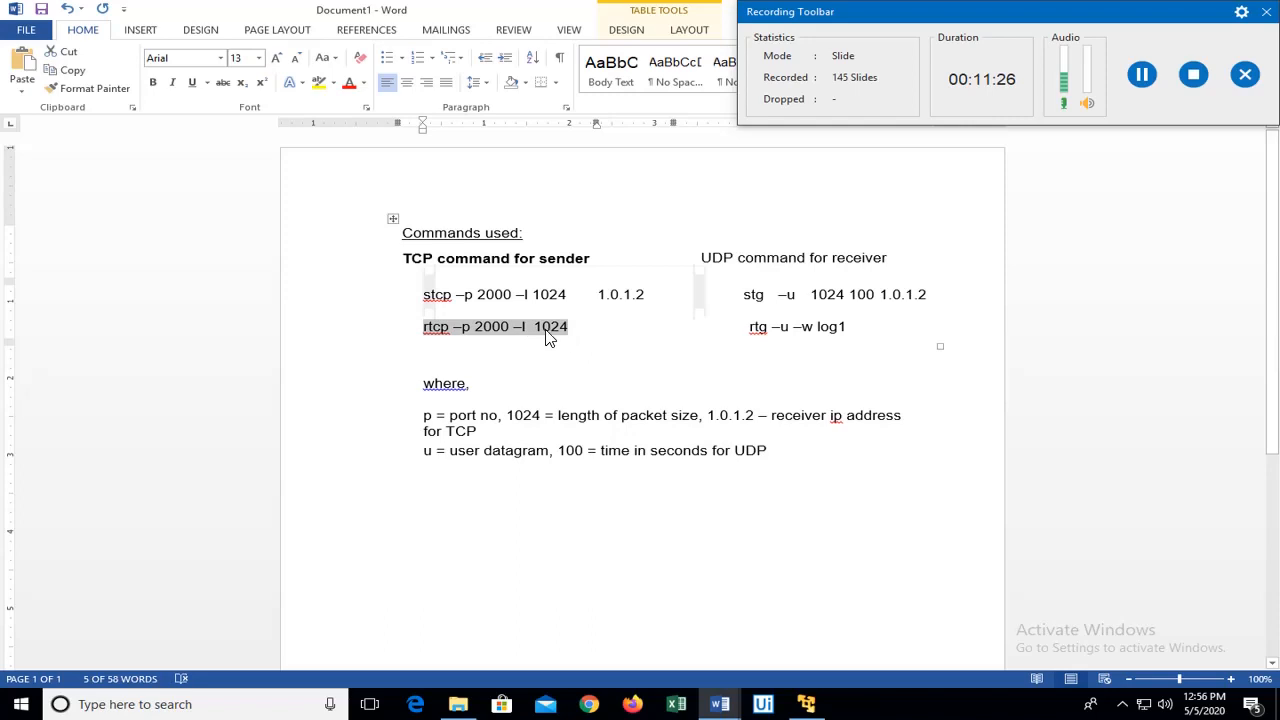
double_click(545, 330)
left_click(578, 333)
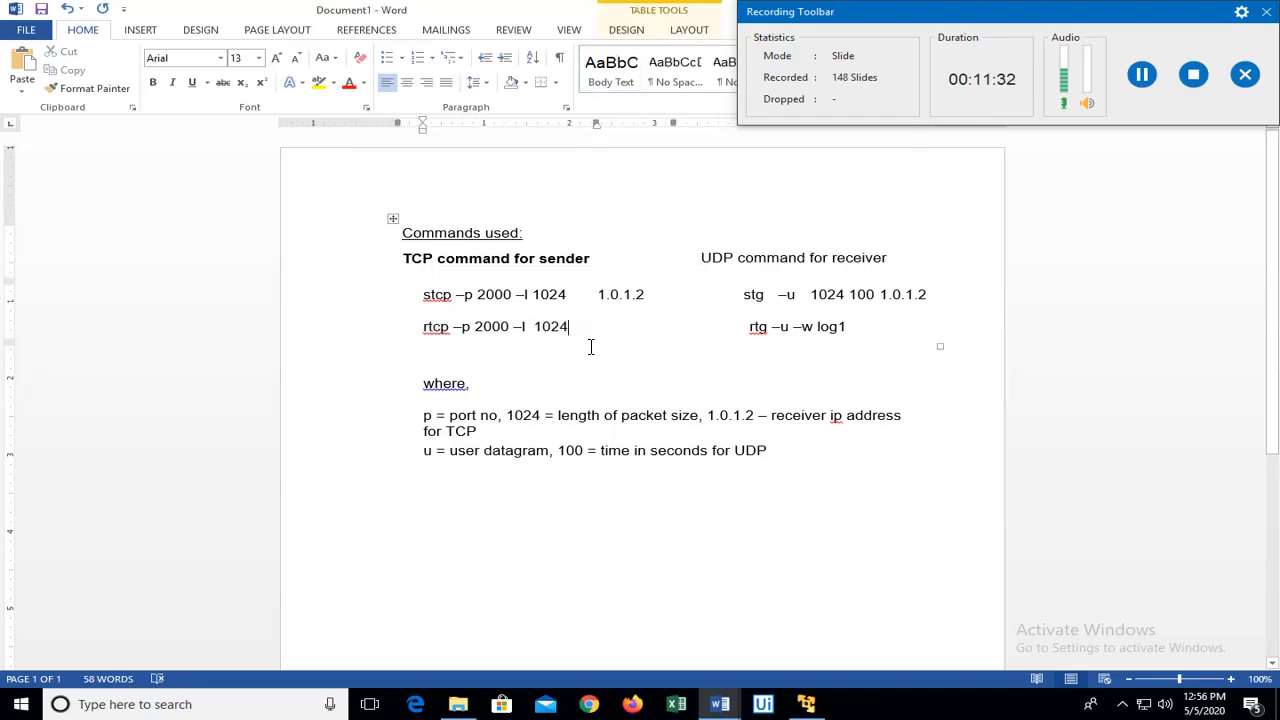
double_click(440, 330)
left_click(424, 333)
left_click_drag(424, 334, 564, 333)
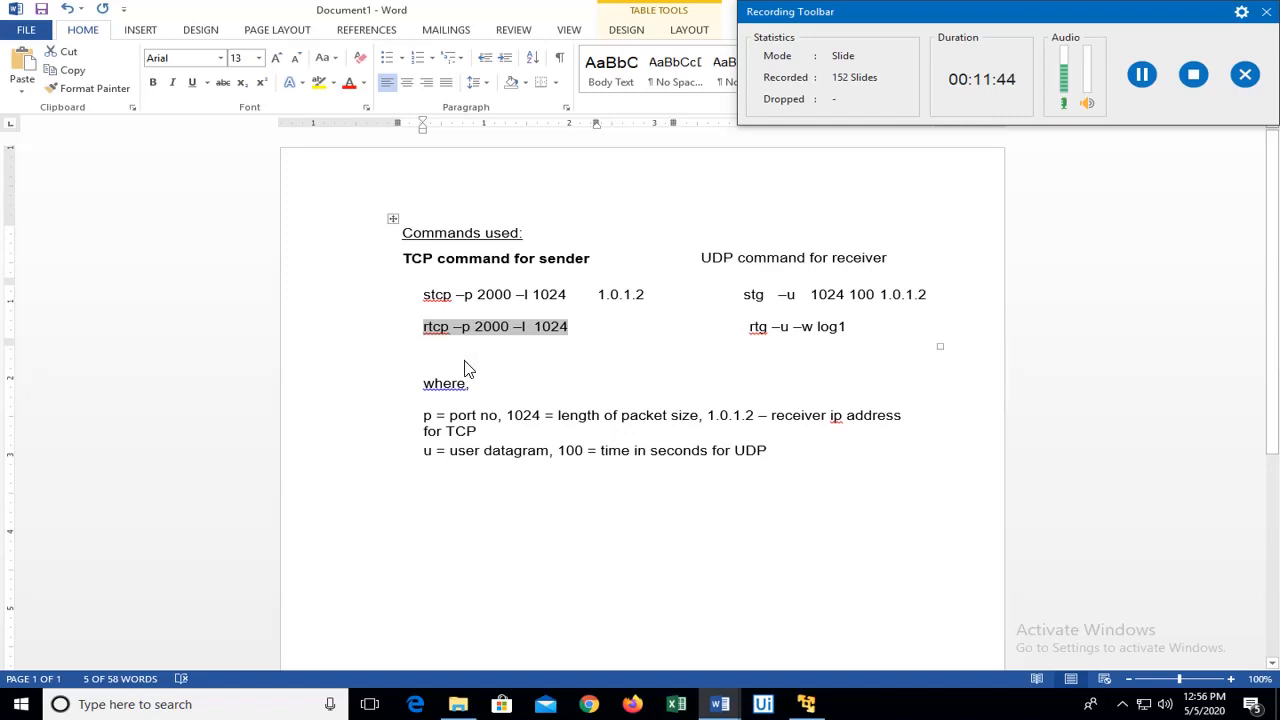
left_click(606, 334)
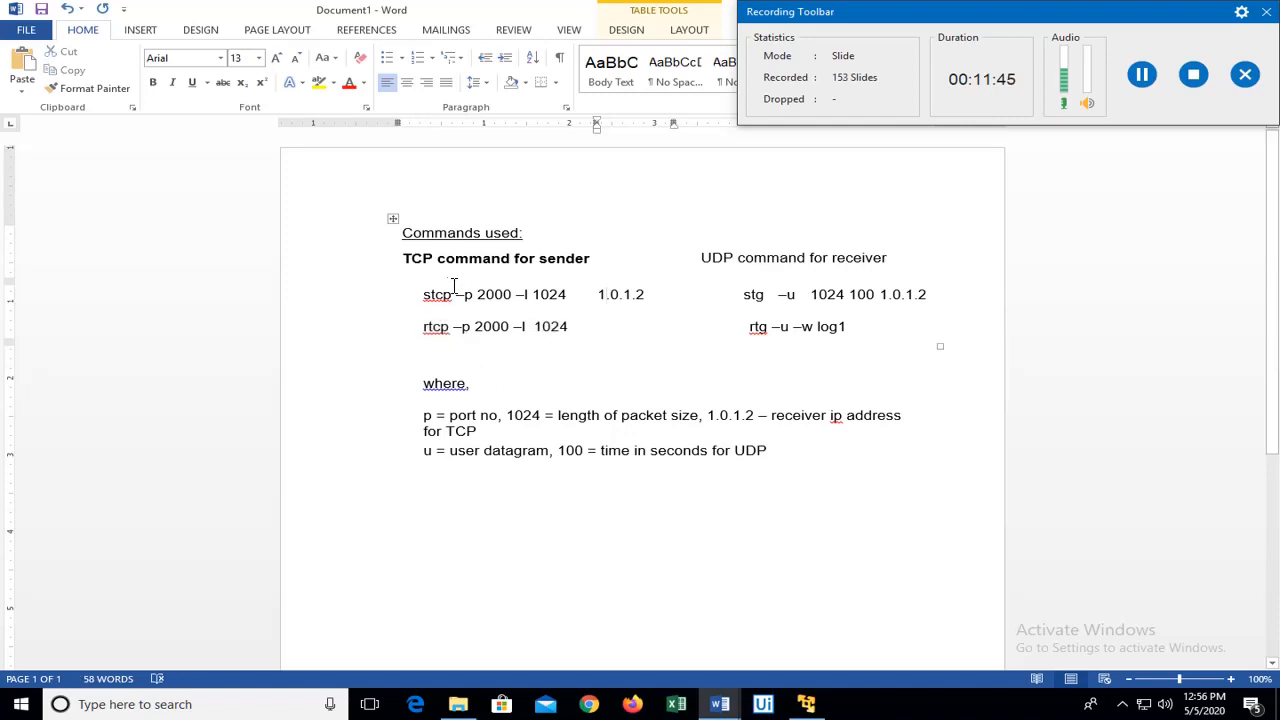
Compare with the stcp line, examining the receiver address 1.0.1.2 at its end
left_click_drag(421, 294, 541, 294)
left_click(668, 311)
left_click_drag(654, 297, 597, 298)
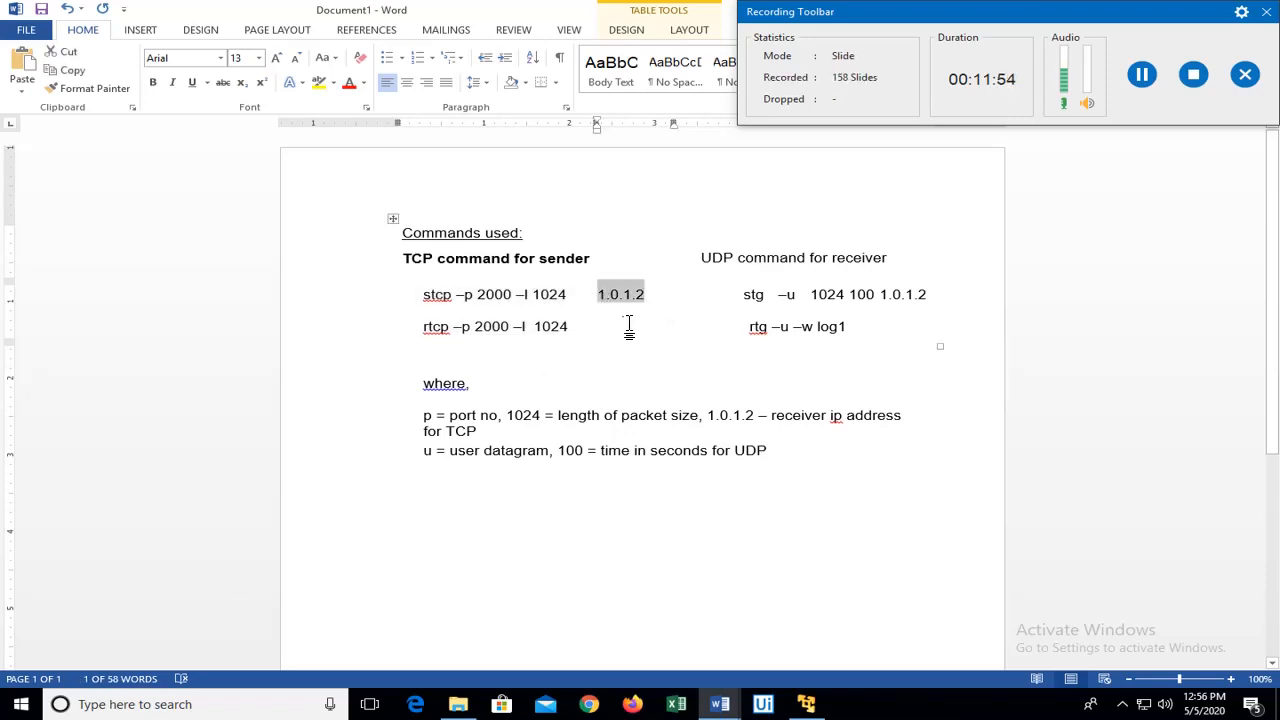
left_click(625, 299)
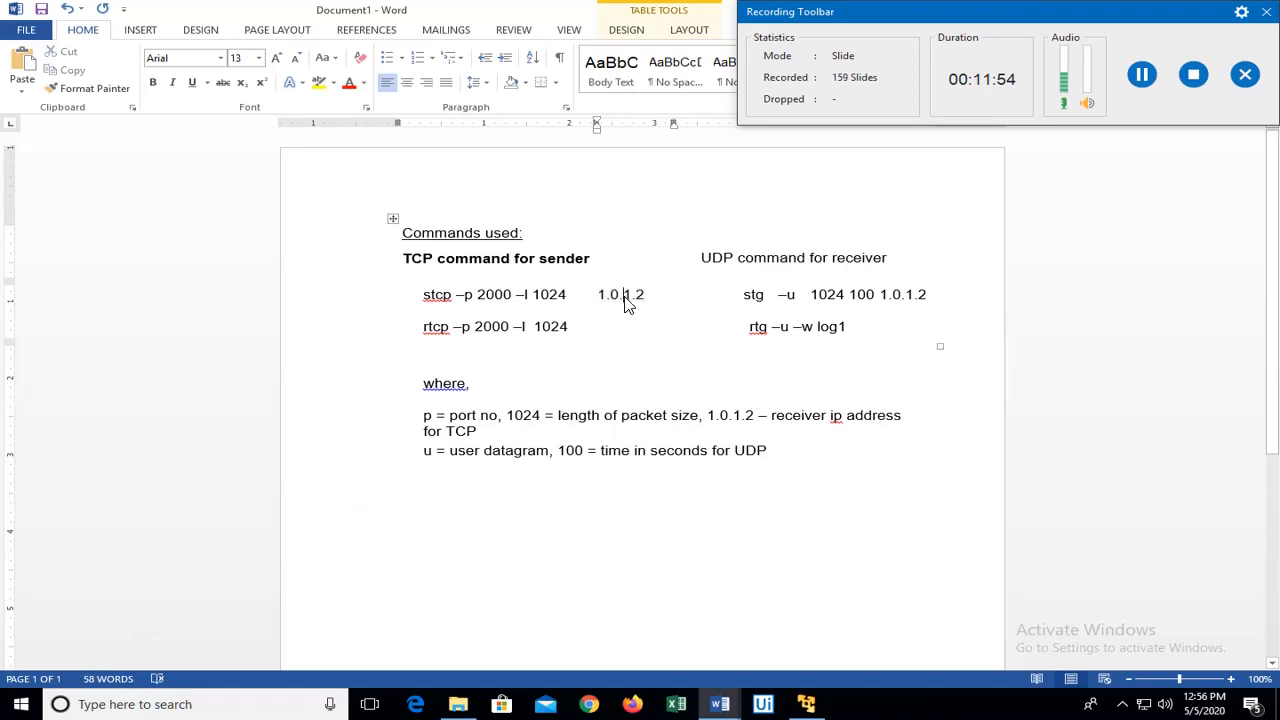
left_click_drag(651, 296, 597, 294)
left_click(650, 296)
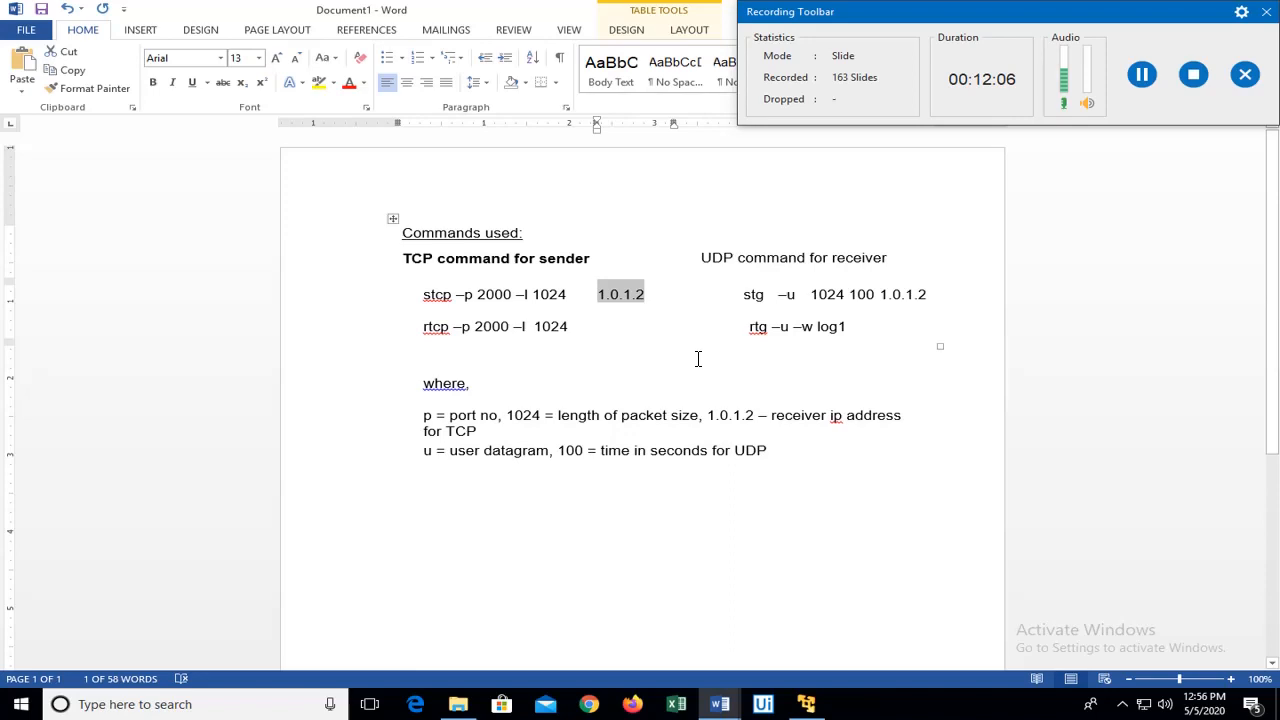
Make the heading "UDP command for receiver" bold
left_click(706, 257)
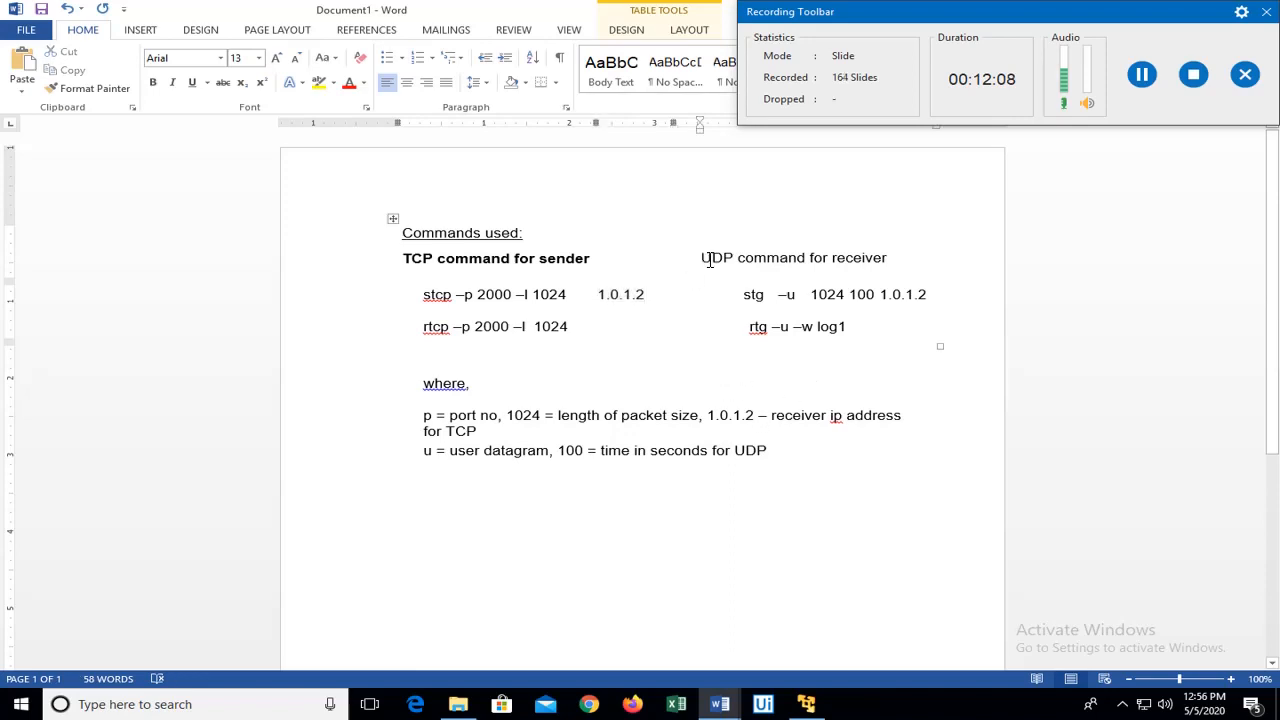
triple_click(710, 258)
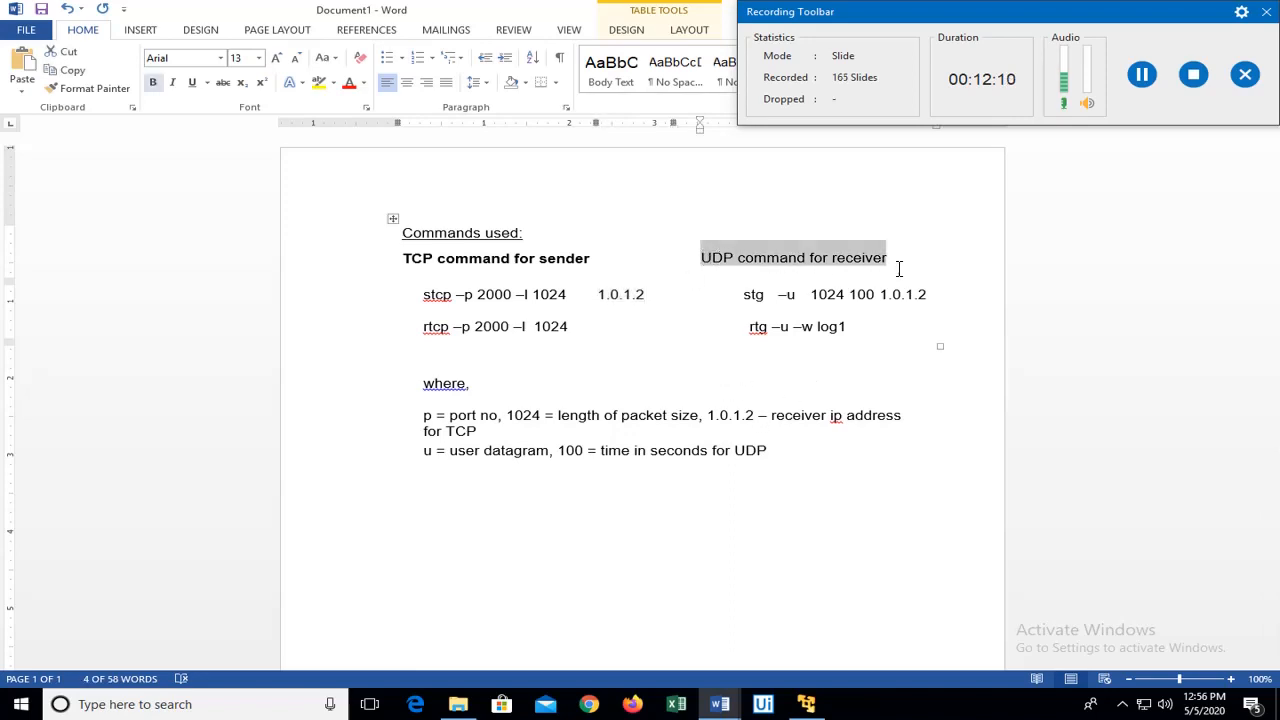
left_click(155, 84)
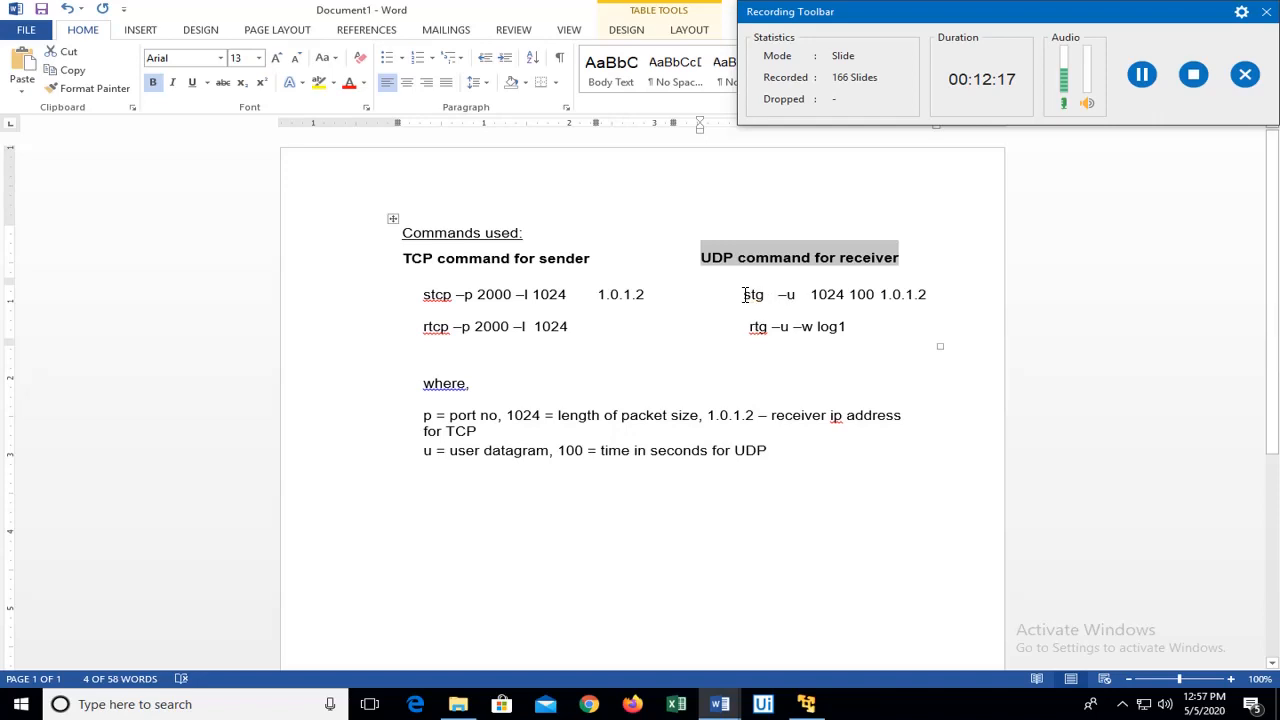
Examine the UDP command names stg and rtg beneath the UDP heading
left_click_drag(744, 294, 763, 298)
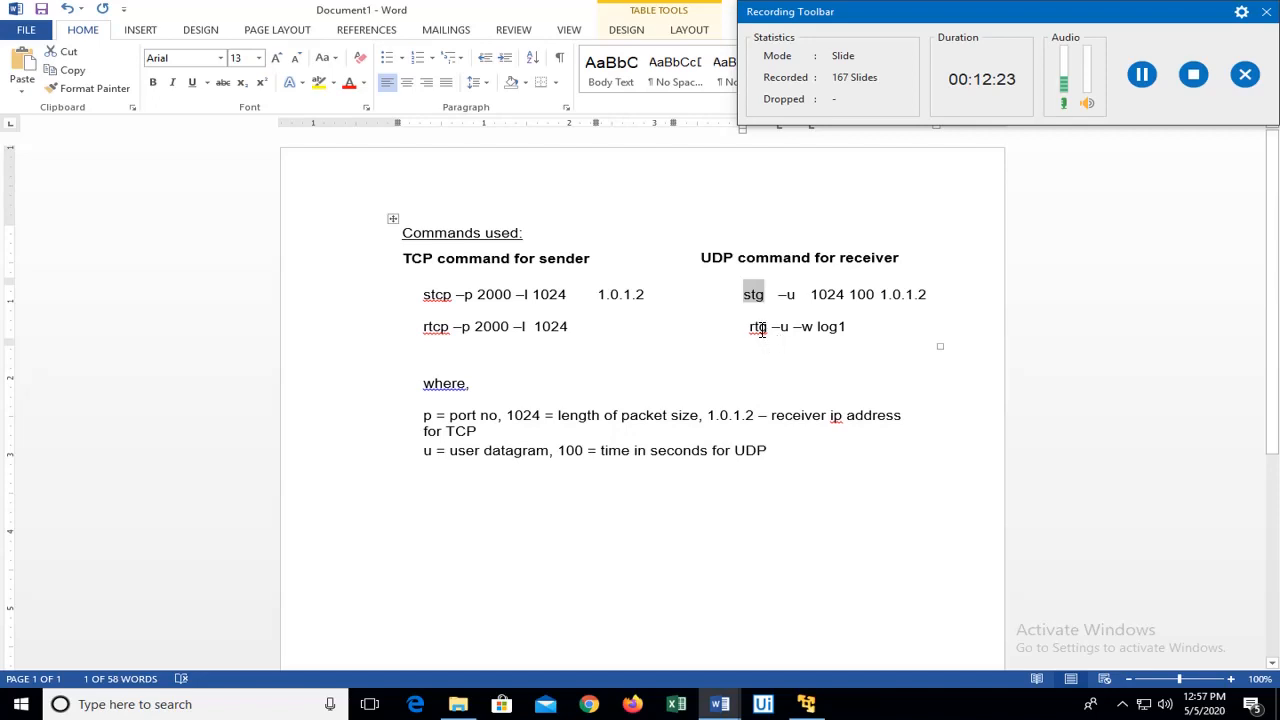
left_click(758, 326)
left_click(766, 349)
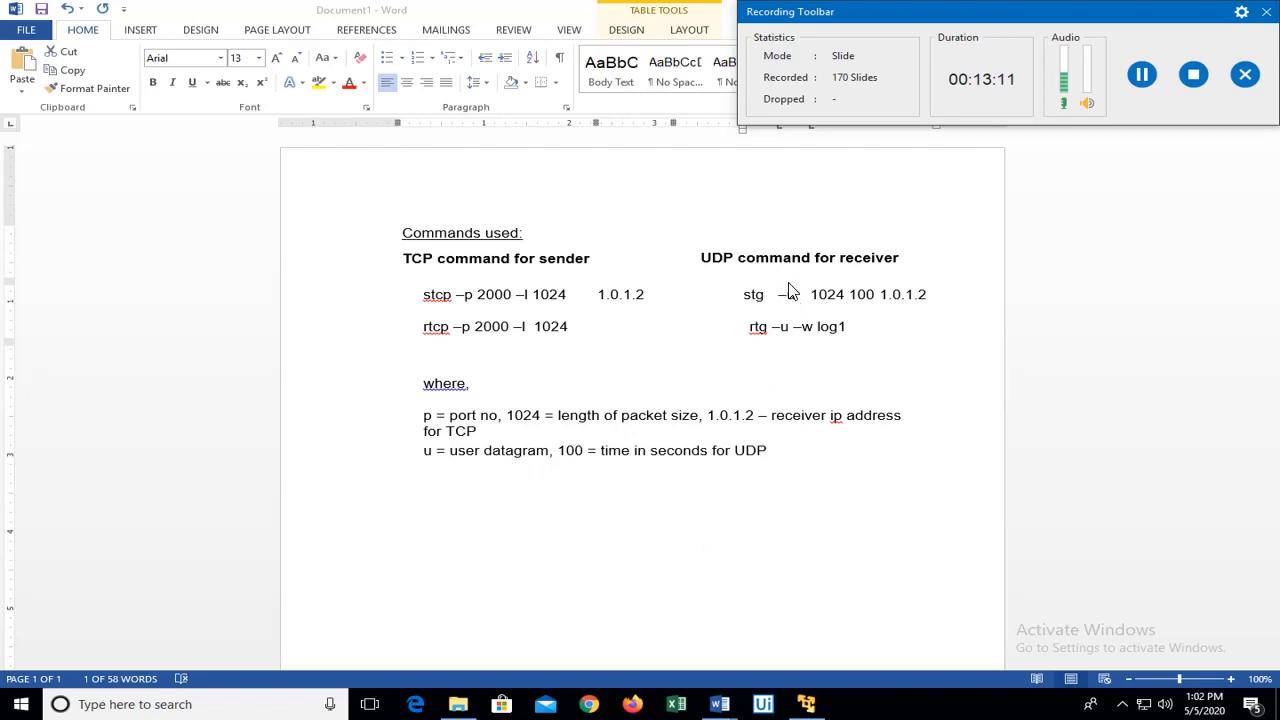
Examine the –u option and the receiver address 1.0.1.2 in the stg line under the UDP heading
left_click(884, 299)
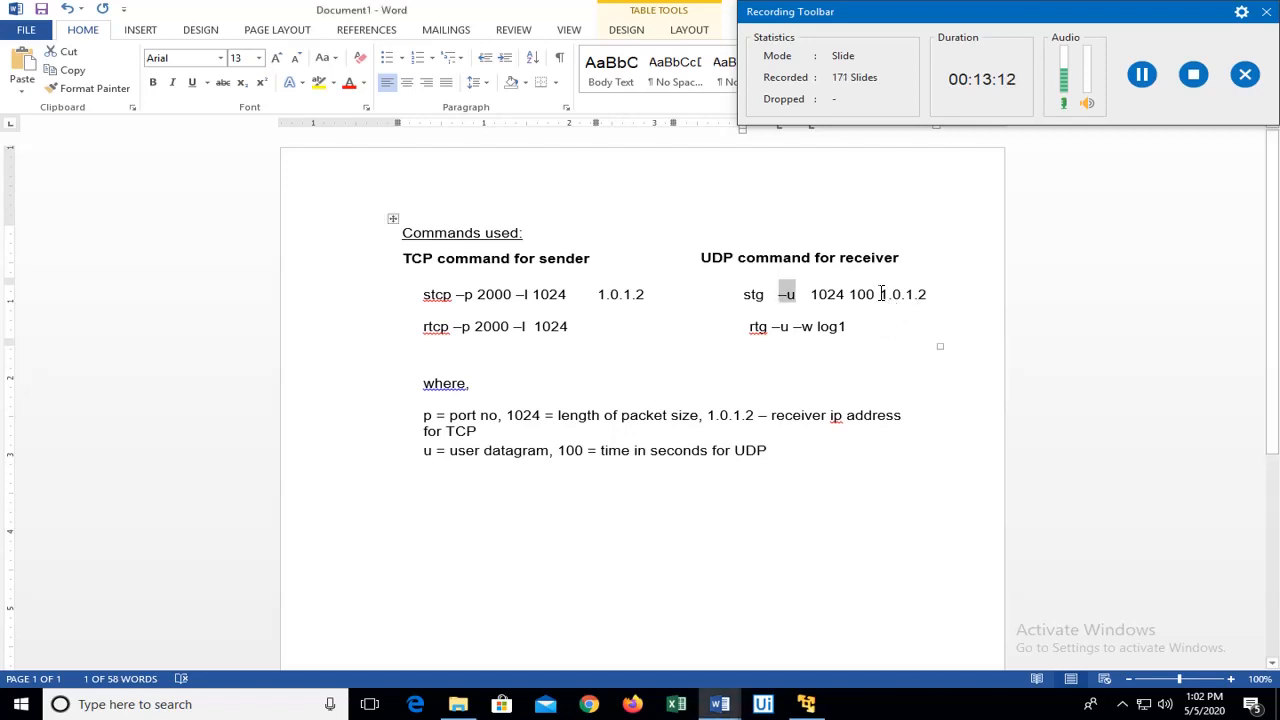
double_click(883, 294)
left_click(917, 323)
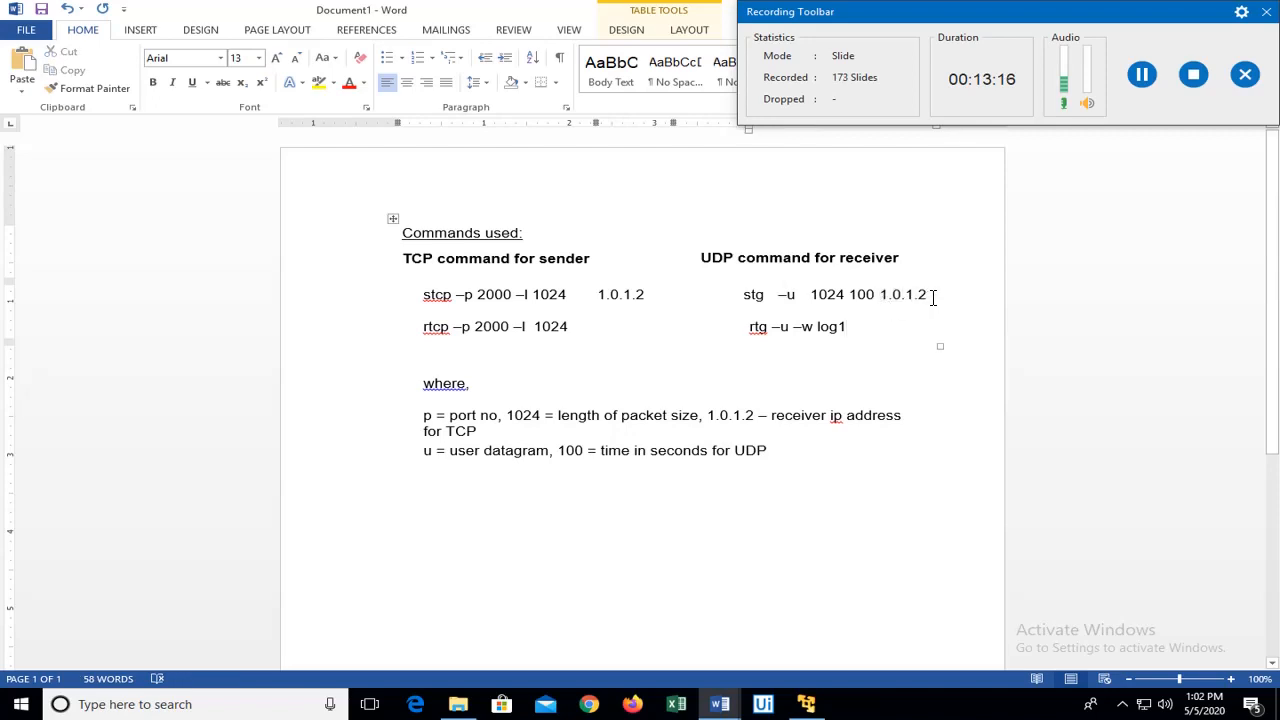
double_click(932, 297)
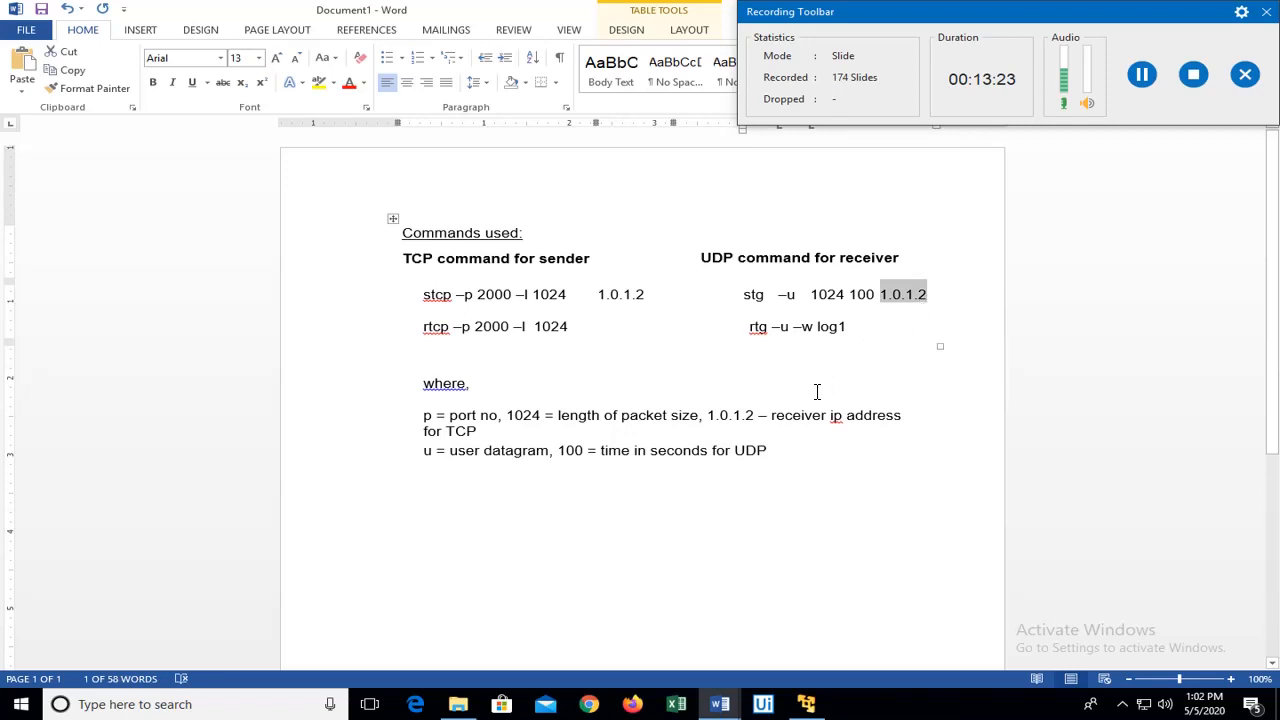
Examine the –u and –w options and the log file name log1 in the rtg line
left_click(732, 336)
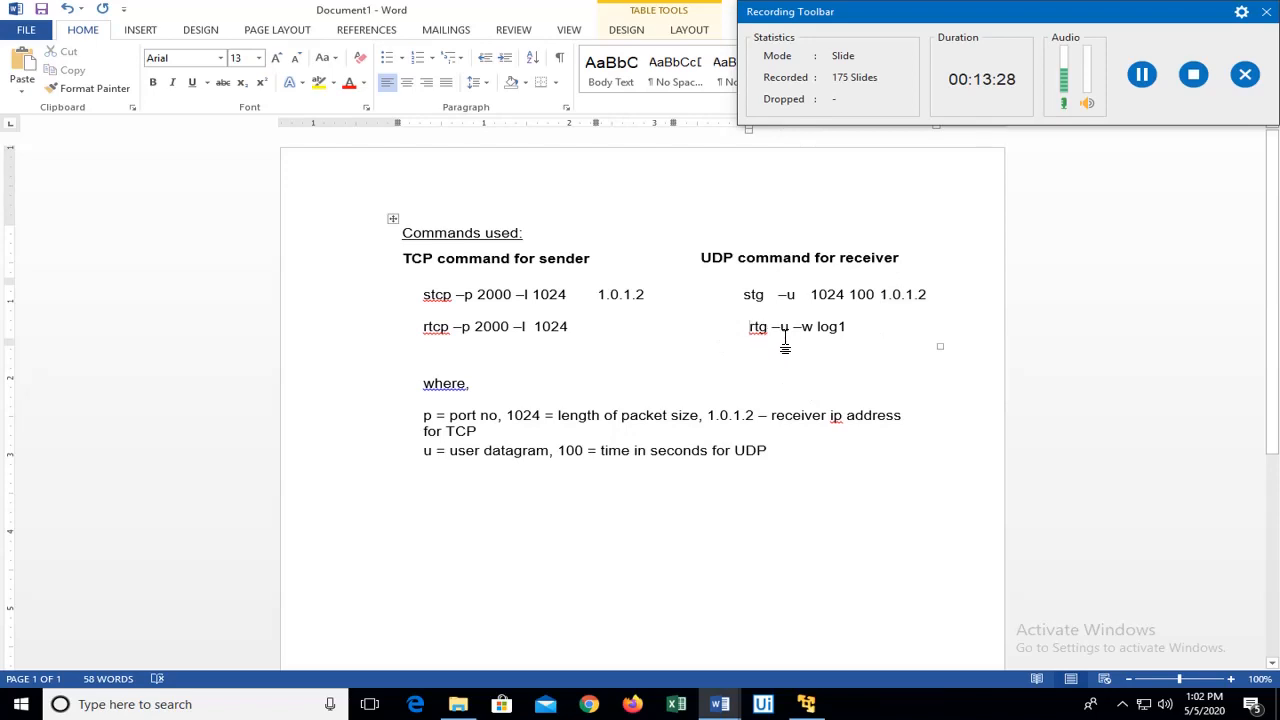
left_click(787, 332)
double_click(789, 327)
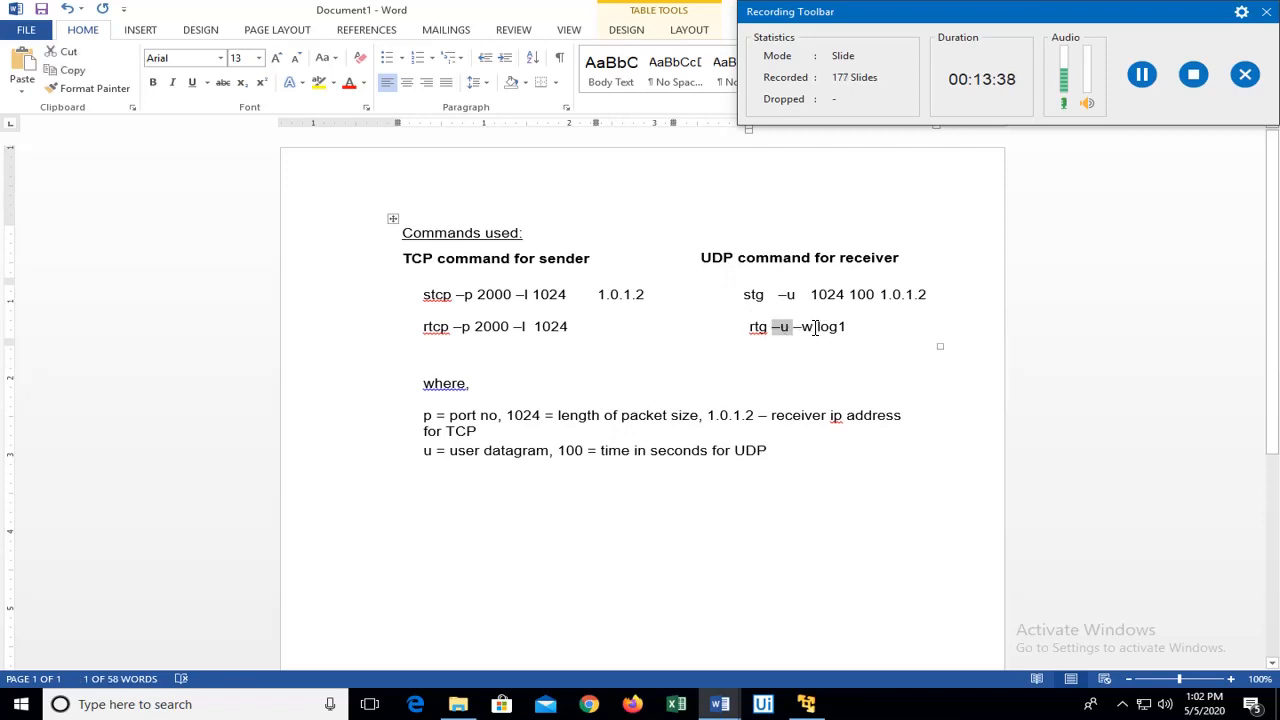
left_click(815, 328)
double_click(802, 328)
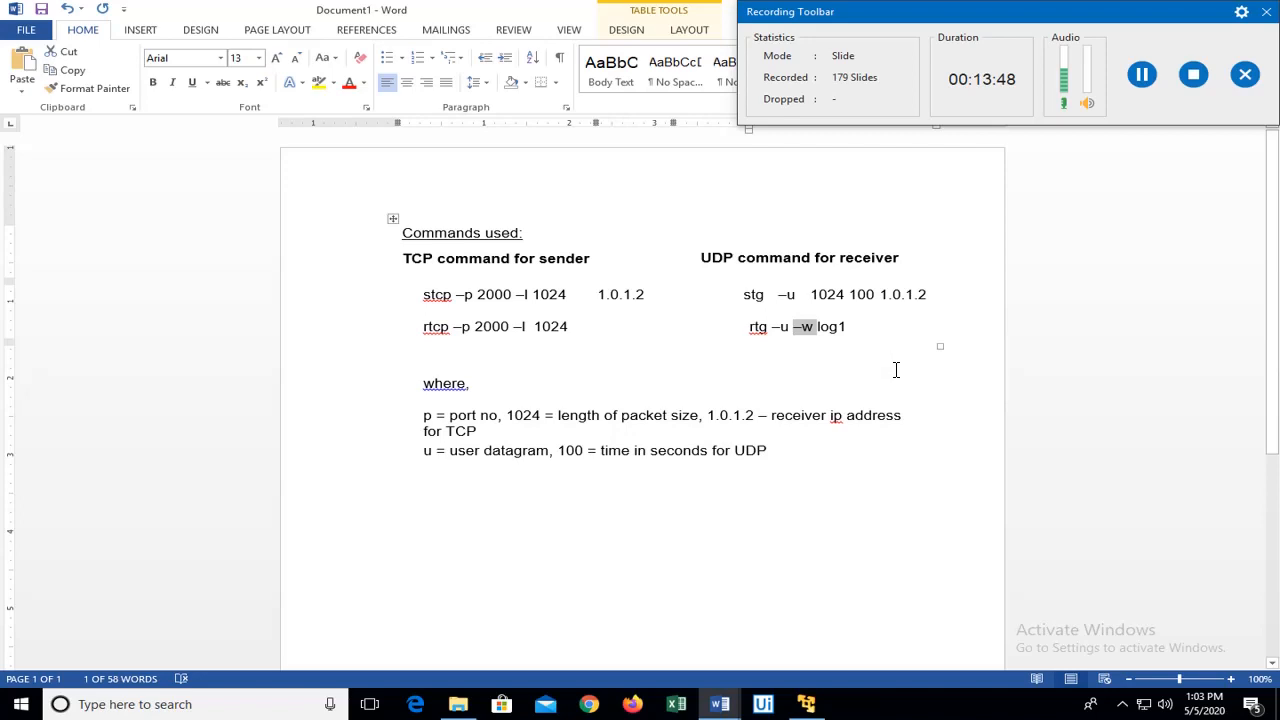
double_click(836, 336)
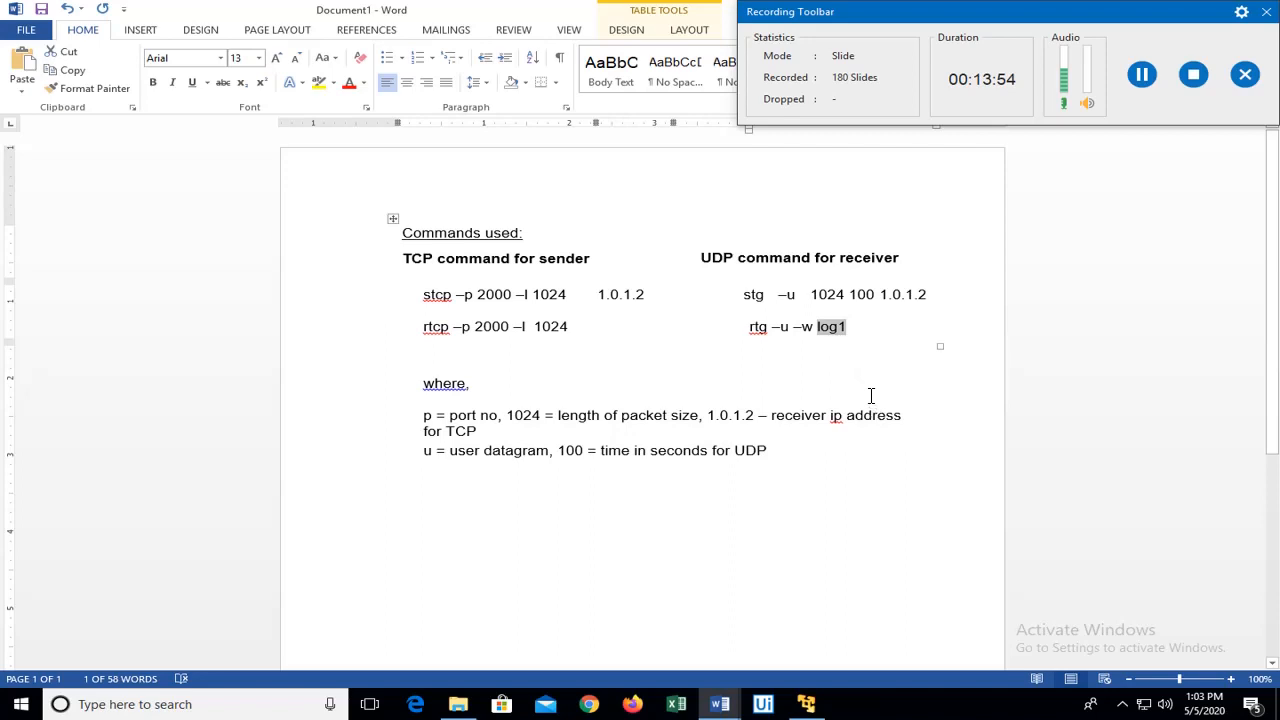
left_click(500, 350)
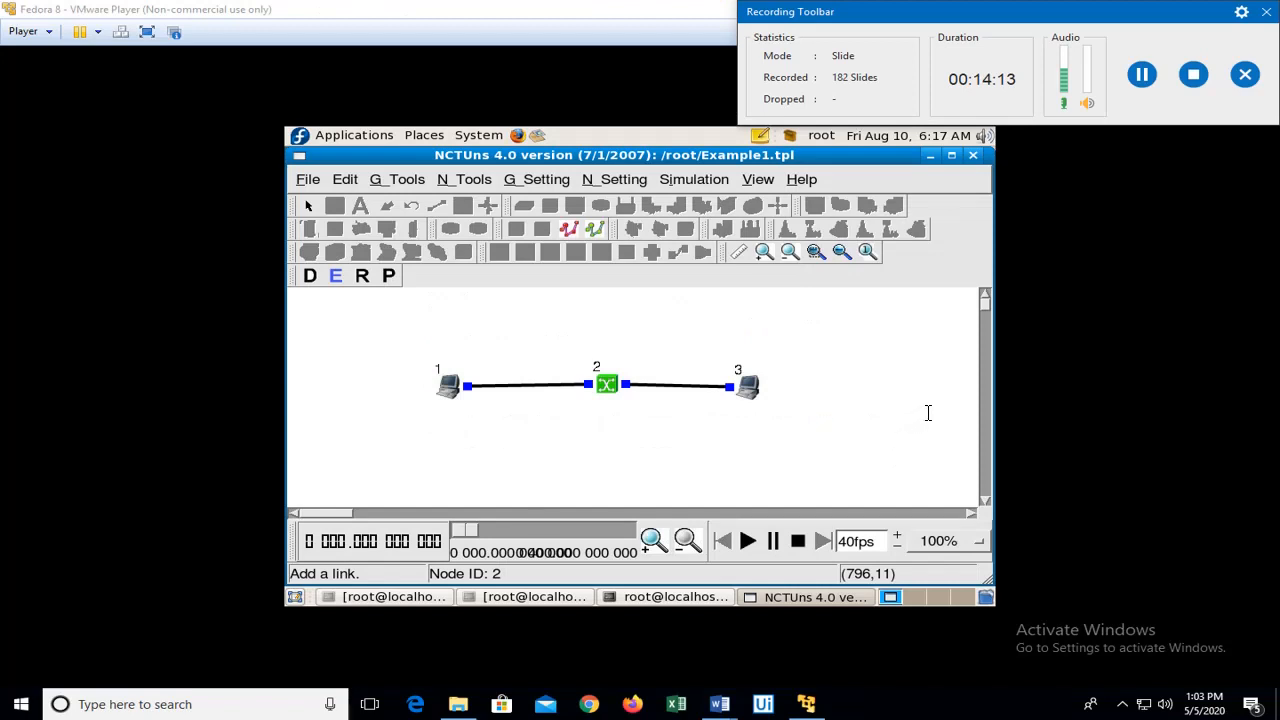
left_click(451, 388)
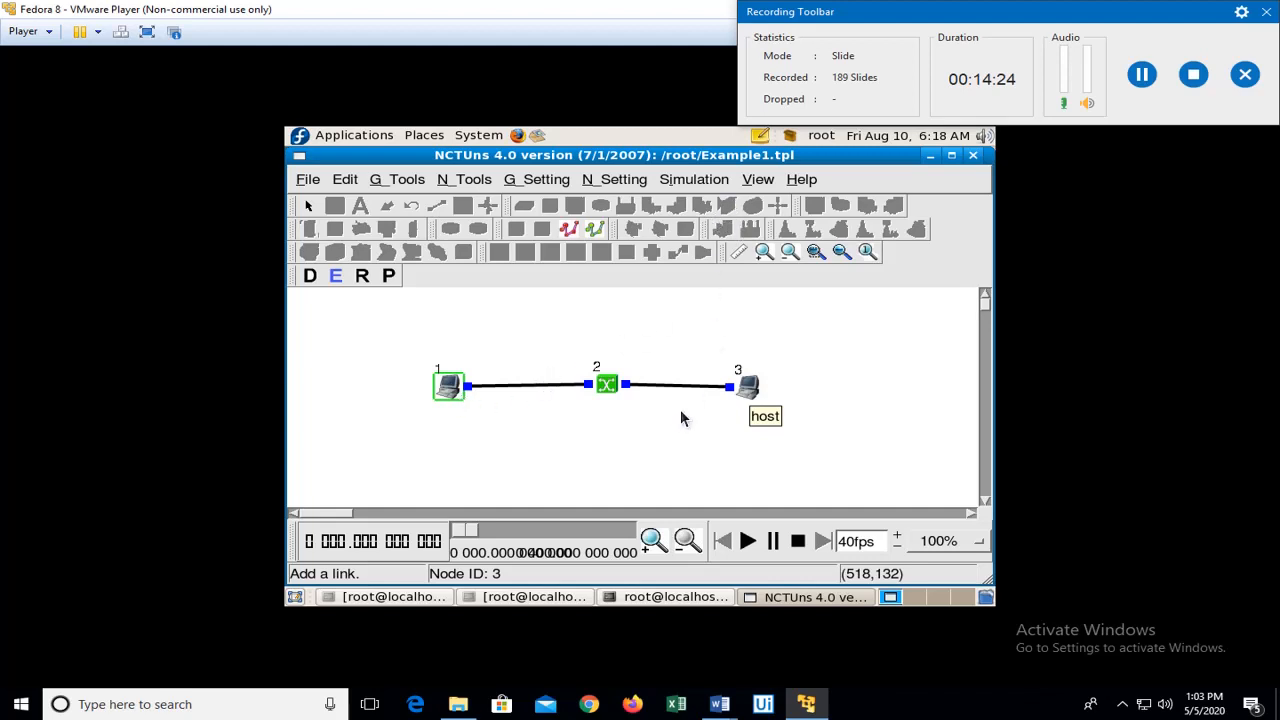
double_click(748, 392)
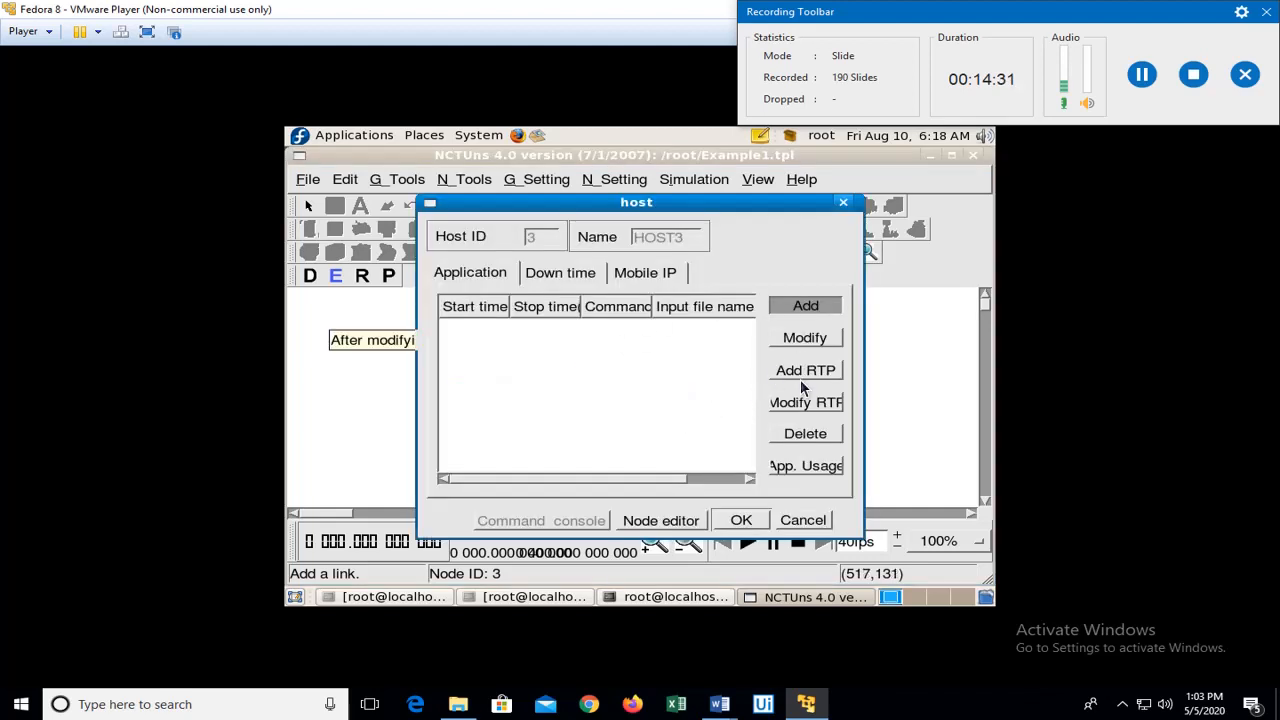
left_click(810, 309)
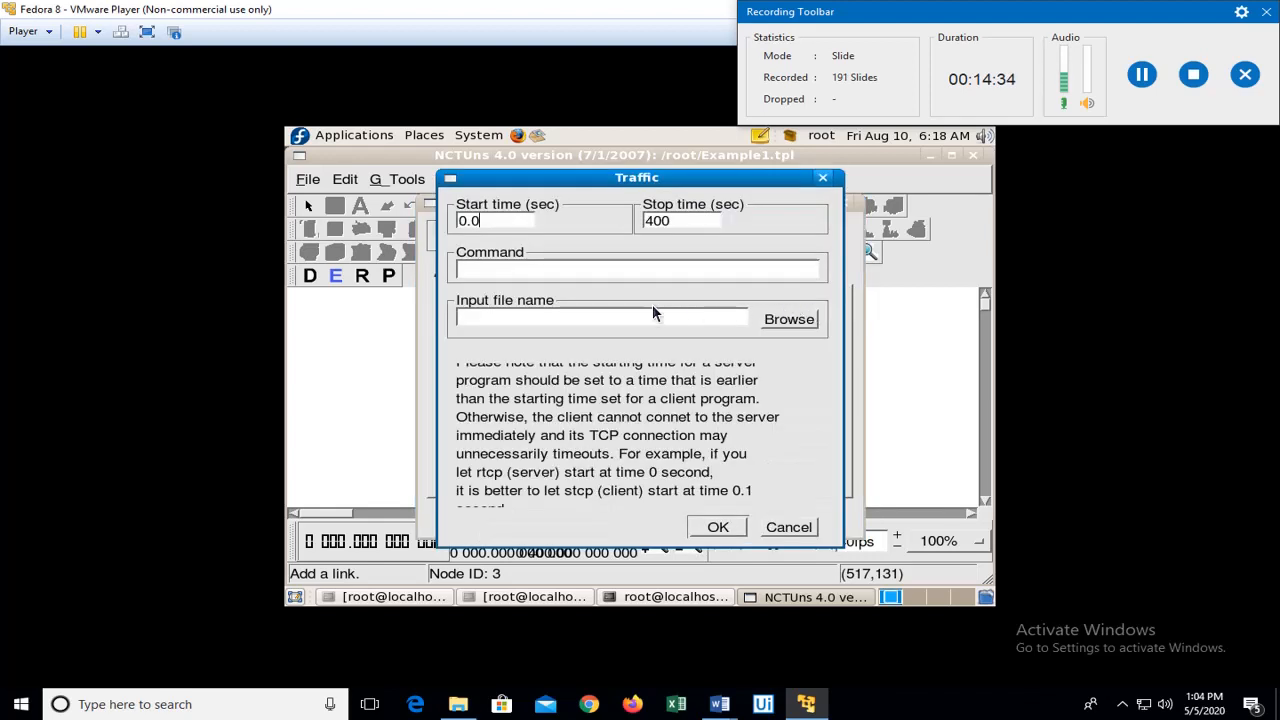
left_click(692, 220)
key("BackSpace")
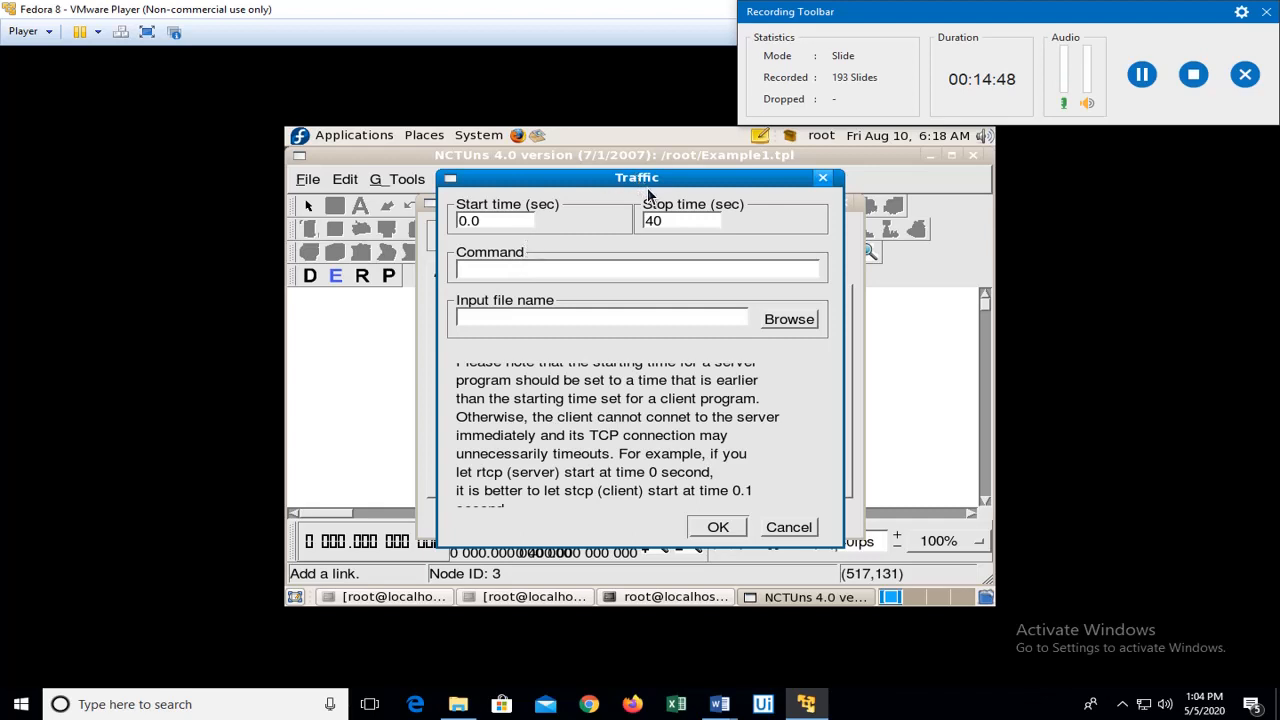
left_click(823, 178)
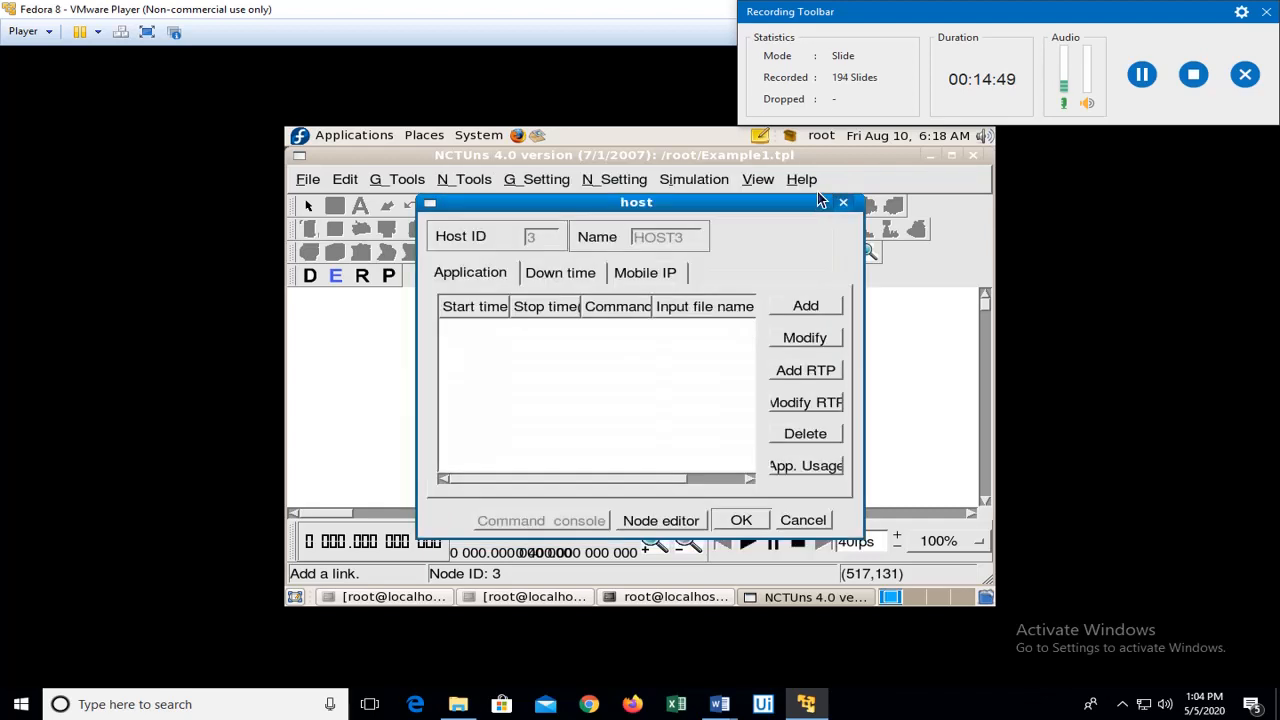
left_click(843, 202)
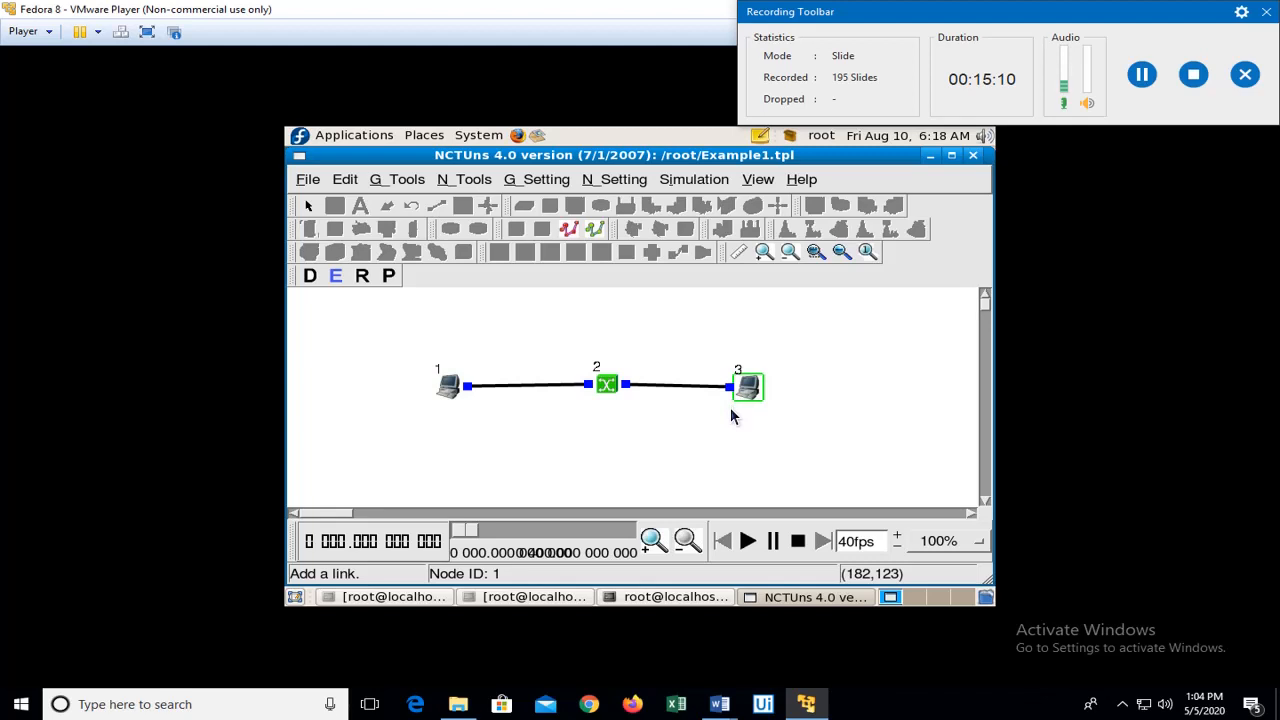
Add the traffic command "stcp -p -l 1024 1.0.1.2" to host 1 with a stop time of 40 sec
double_click(448, 384)
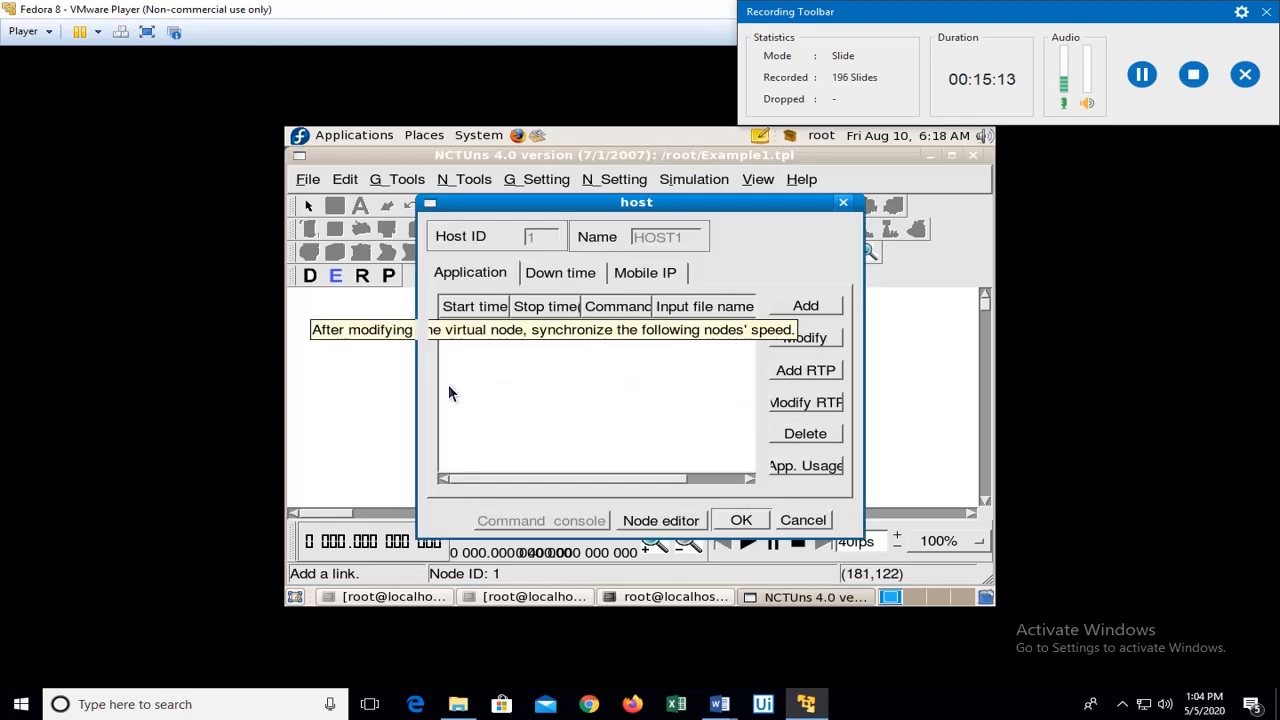
left_click(803, 308)
type("stcp -p -l 1024 1.0.1.2")
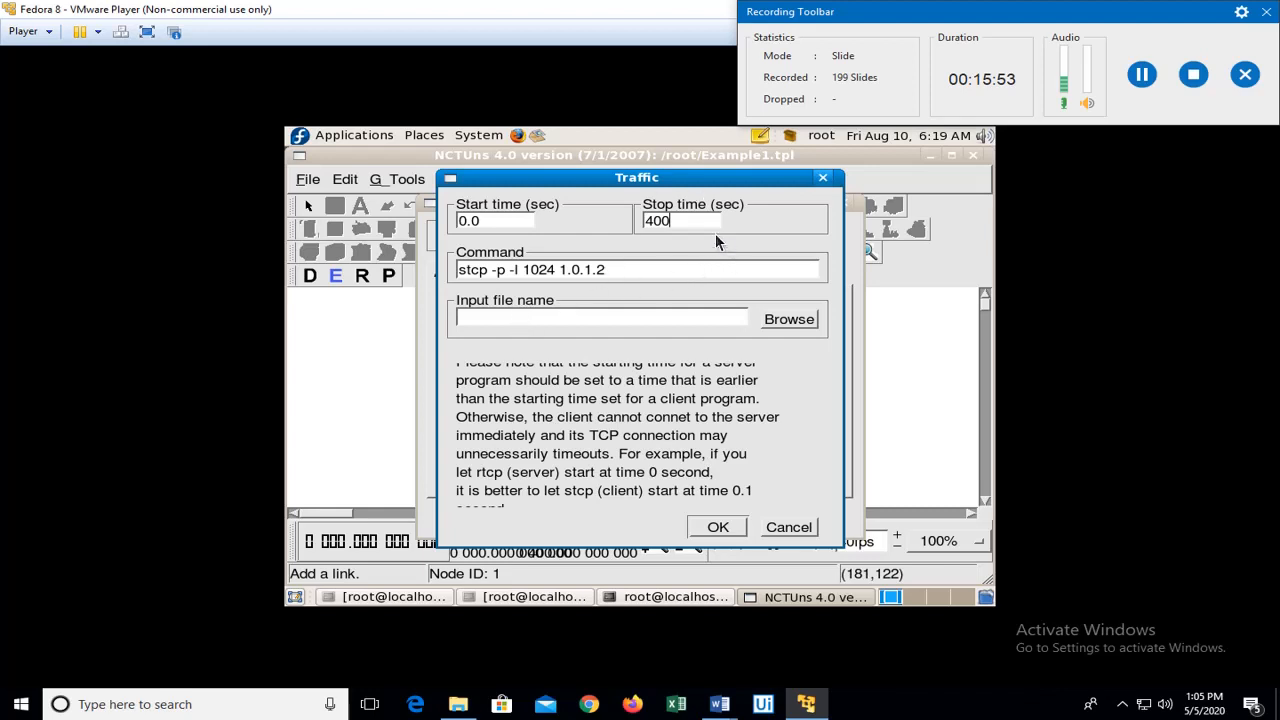
key("BackSpace")
key("Return")
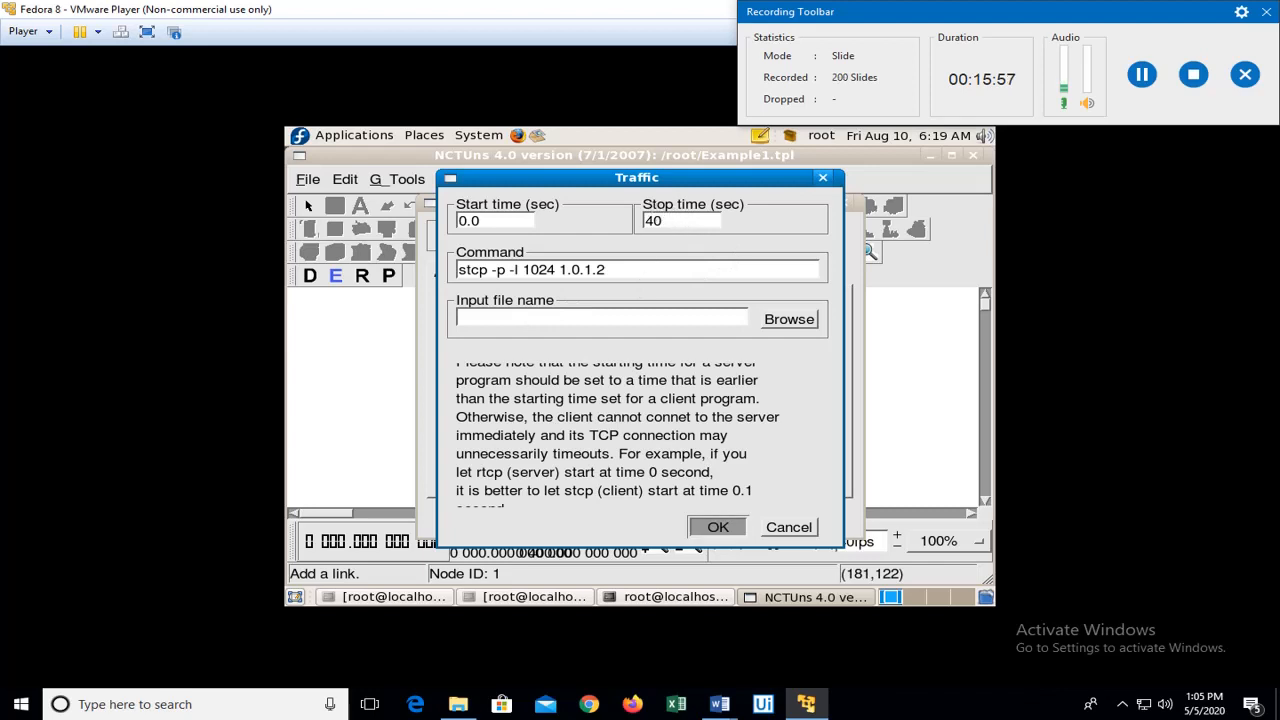
left_click(716, 528)
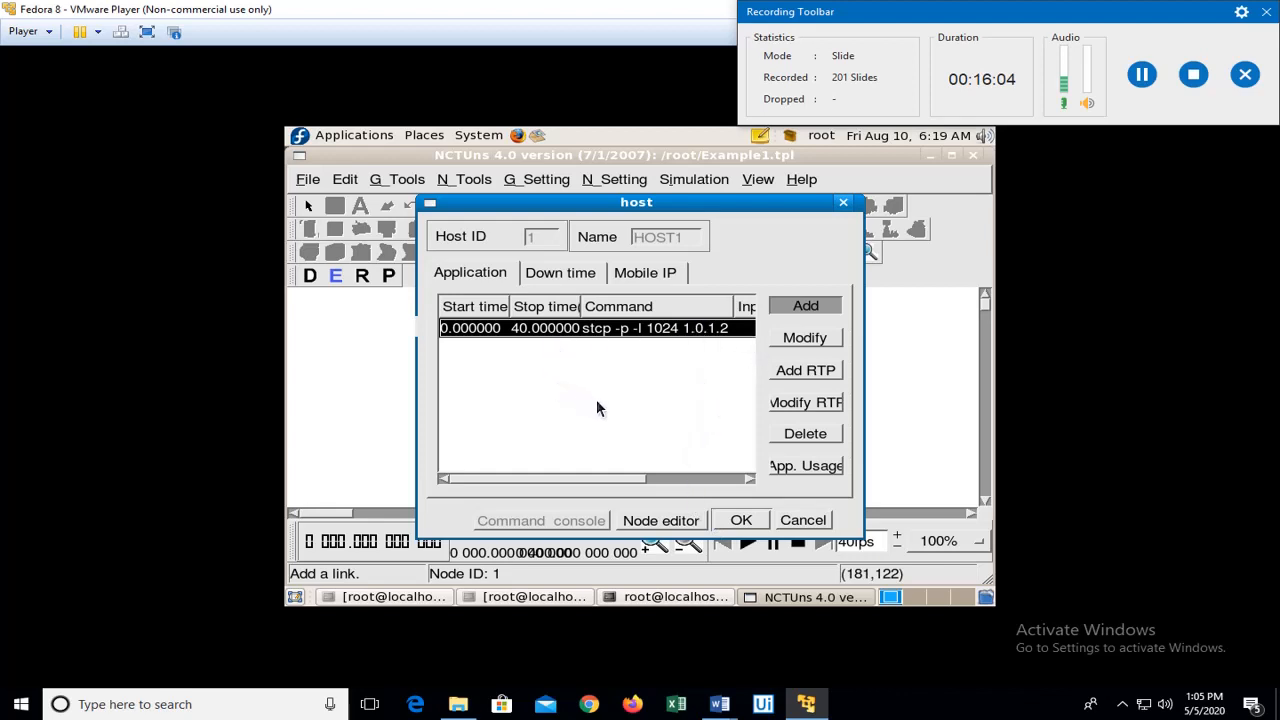
left_click(782, 309)
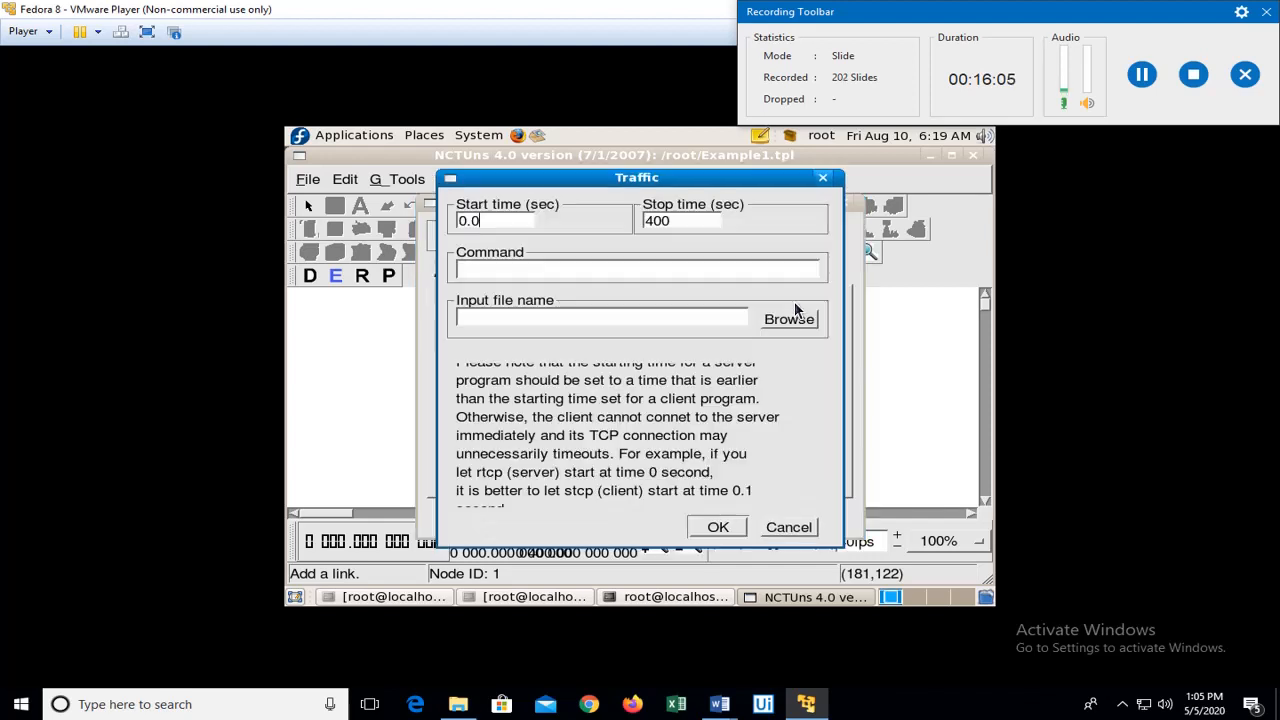
left_click(577, 272)
type("rtcp -p 2000")
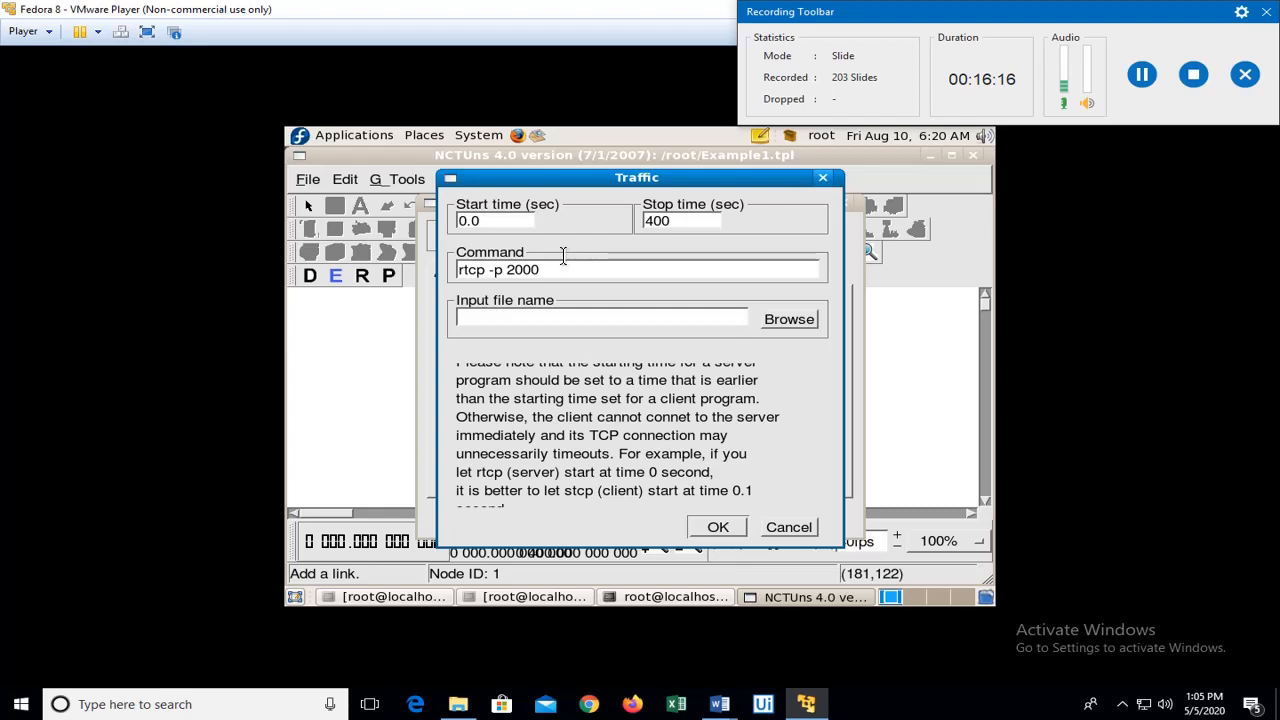
left_click(787, 527)
Modify host 1's stcp traffic entry by inserting port 2000, making the command "stcp -p 2000 -l 1024 1.0.1.2"
left_click(618, 331)
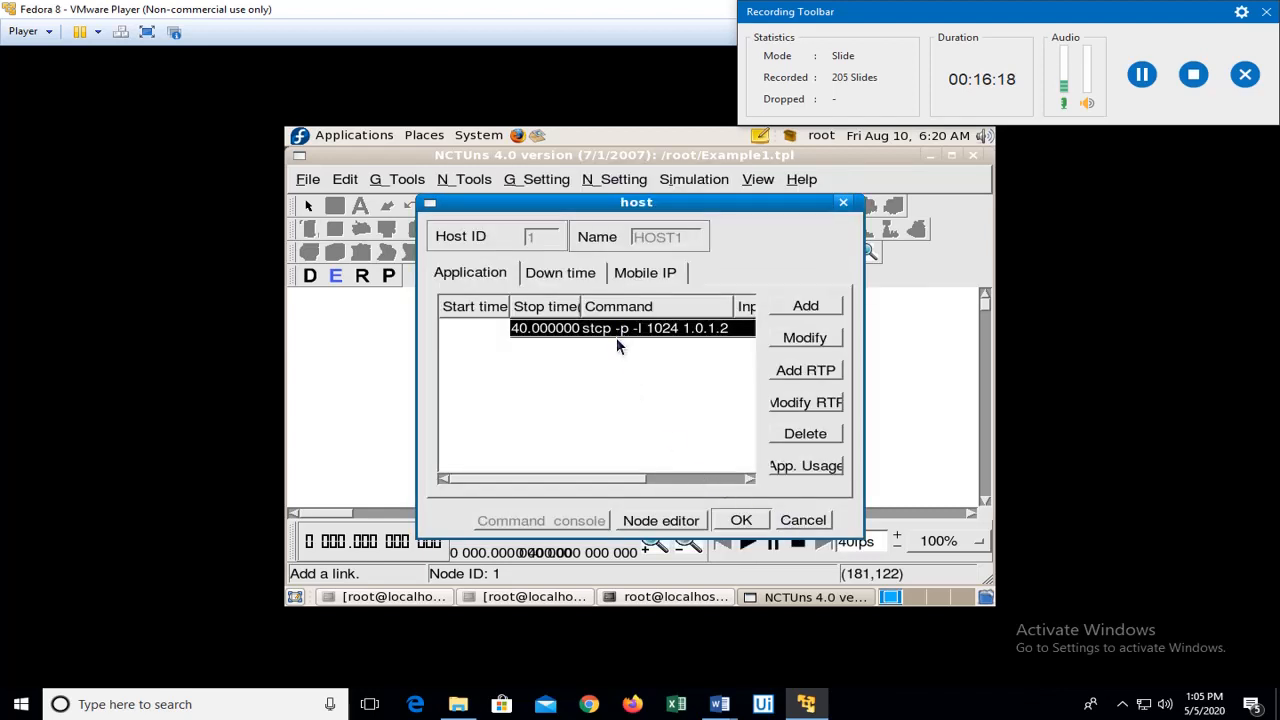
left_click(606, 352)
left_click(593, 334)
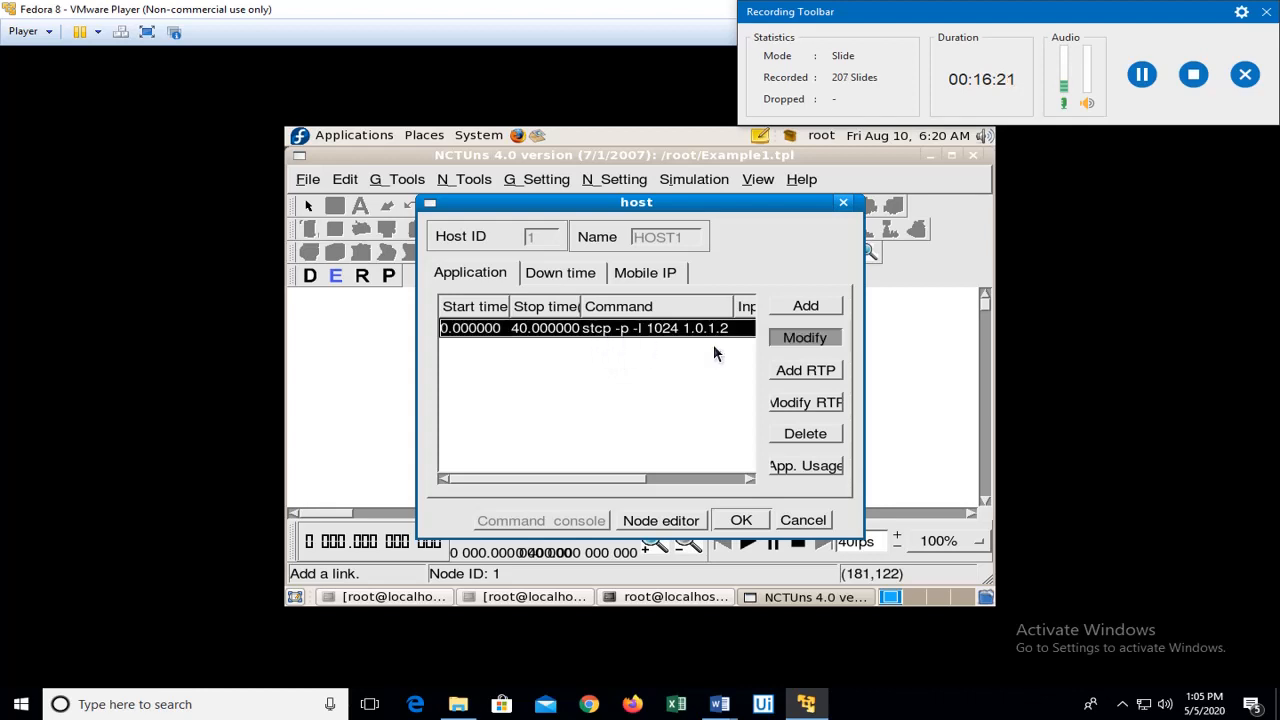
left_click(793, 342)
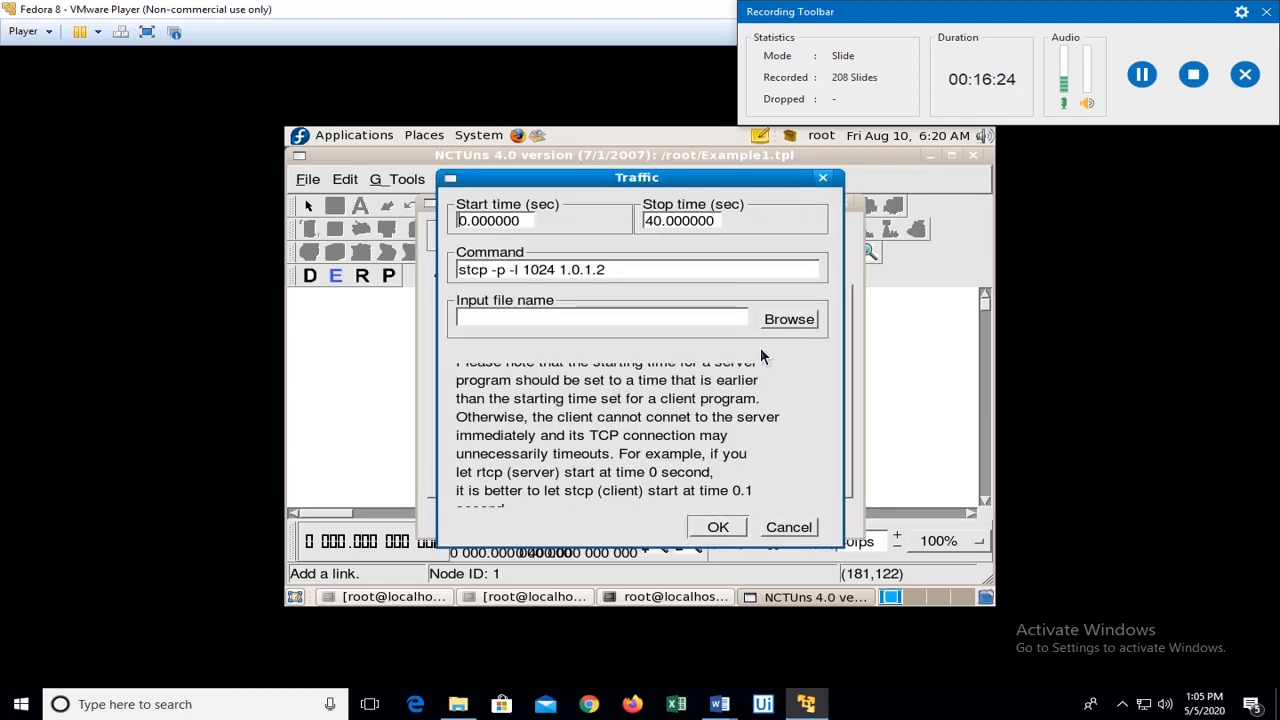
left_click(509, 270)
type("2000")
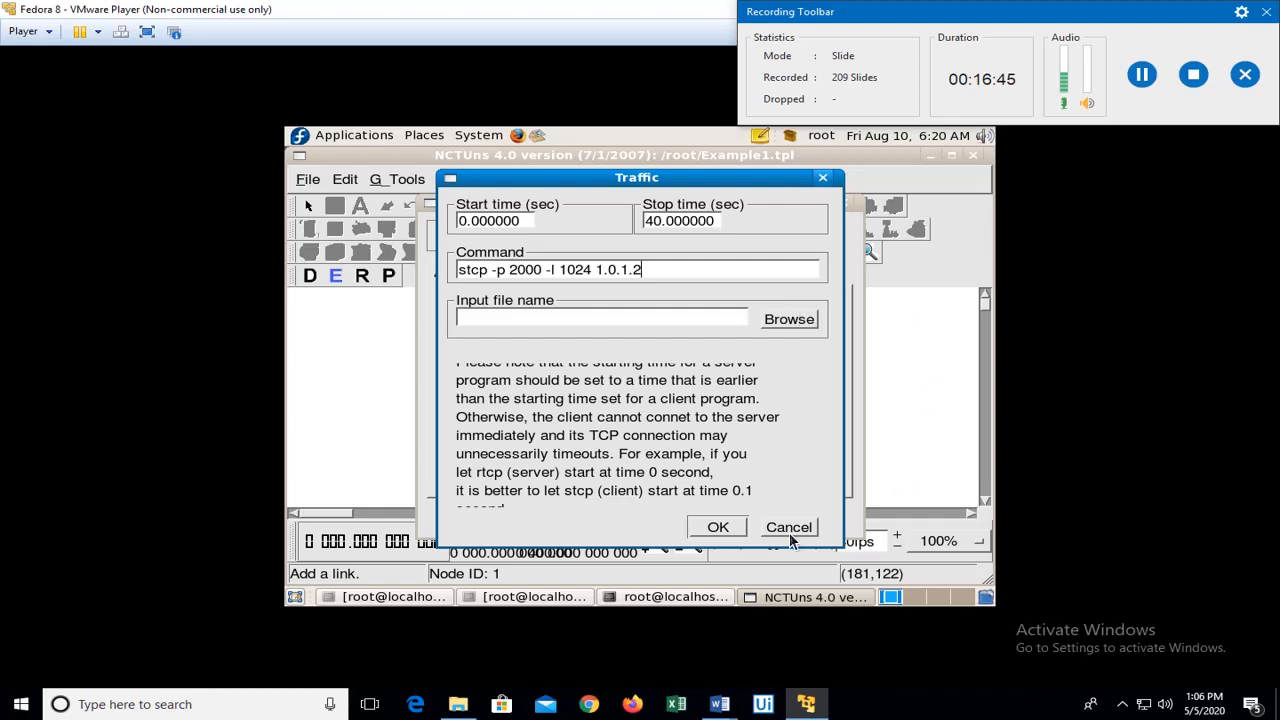
left_click(744, 528)
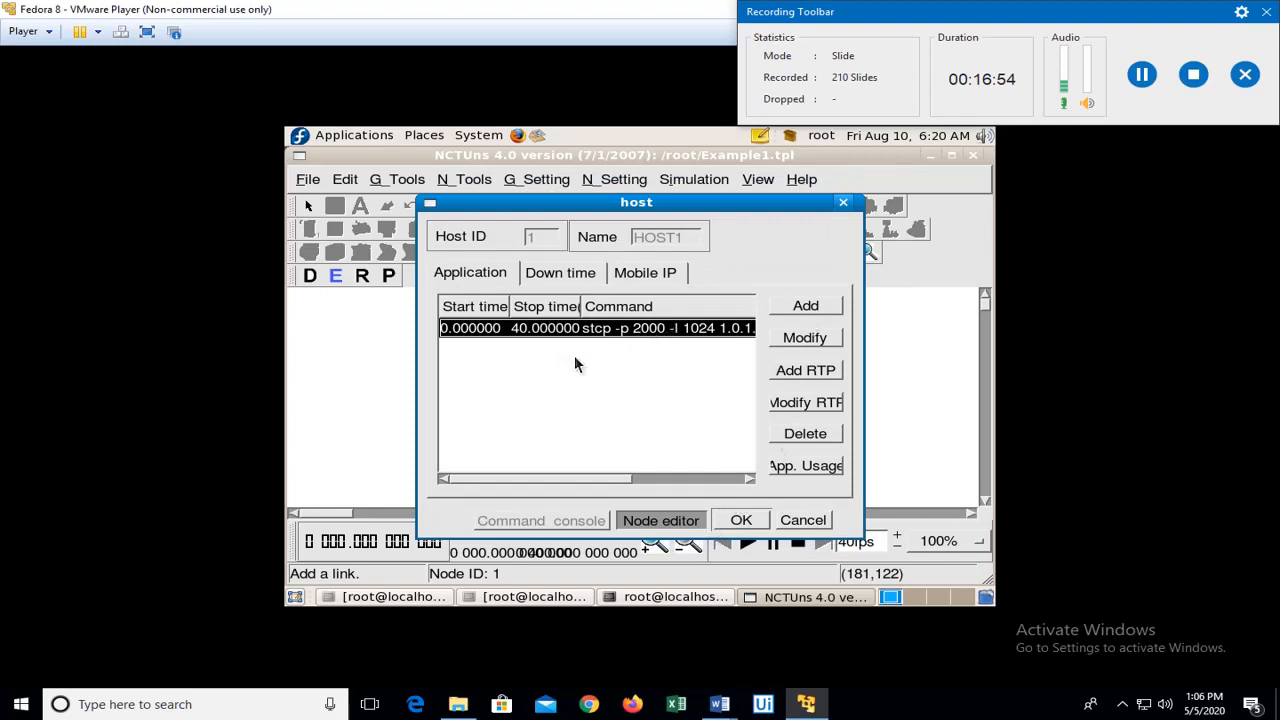
Open the MAC8023 module in host 1's node editor and set its transmission mode to Full-duplex
left_click(659, 520)
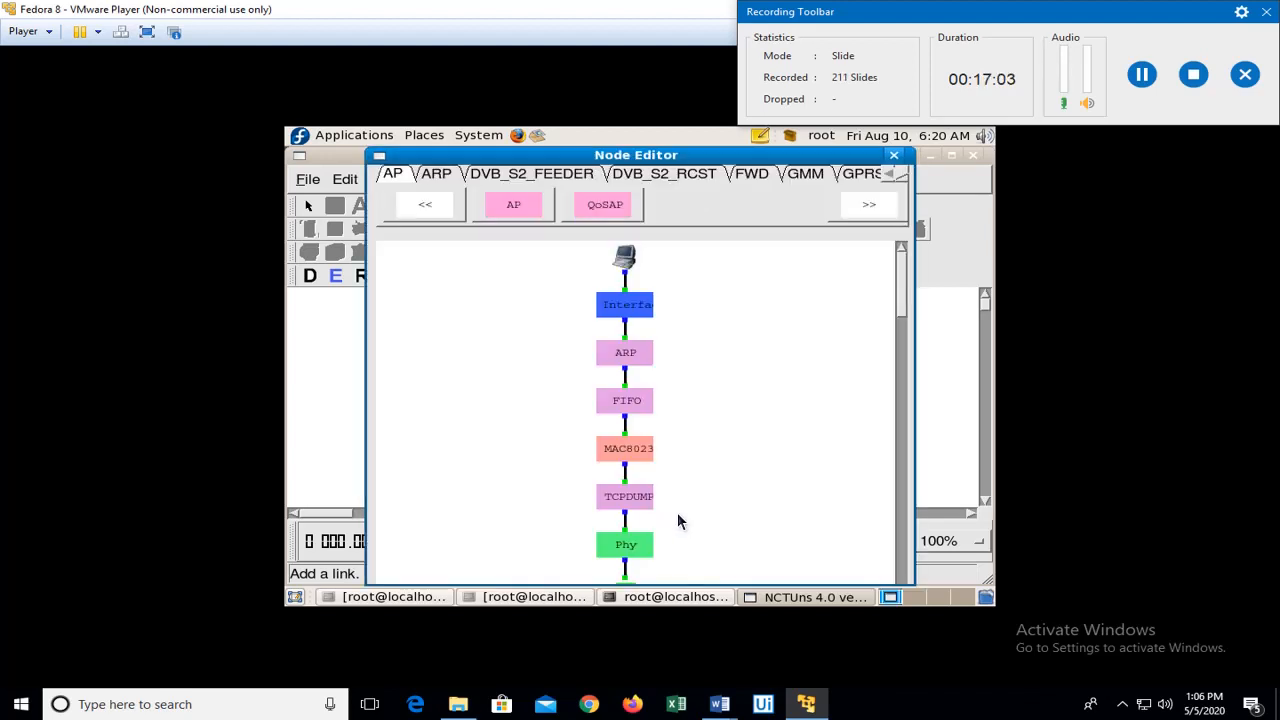
double_click(631, 461)
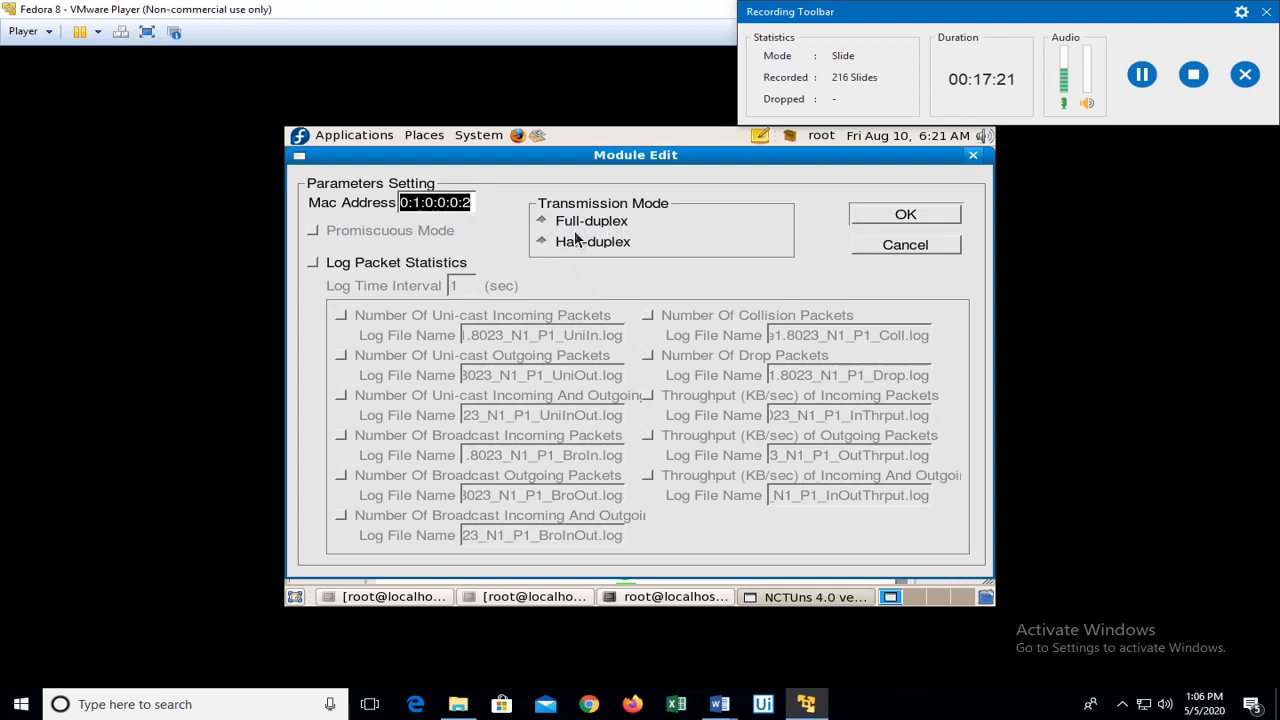
left_click(542, 241)
left_click(541, 224)
left_click(547, 227)
Enable packet statistics logging for collision packets, drop packets, throughput of incoming packets and throughput of outgoing packets
left_click(313, 262)
left_click(313, 264)
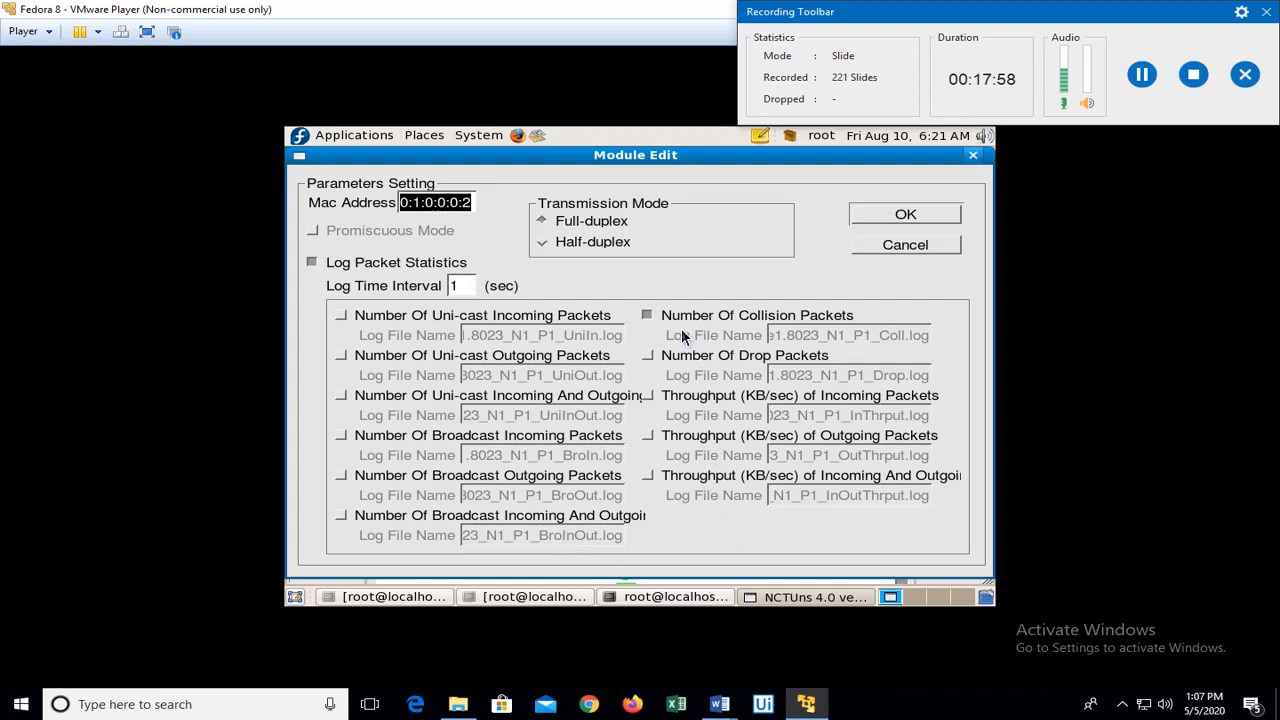
left_click(647, 316)
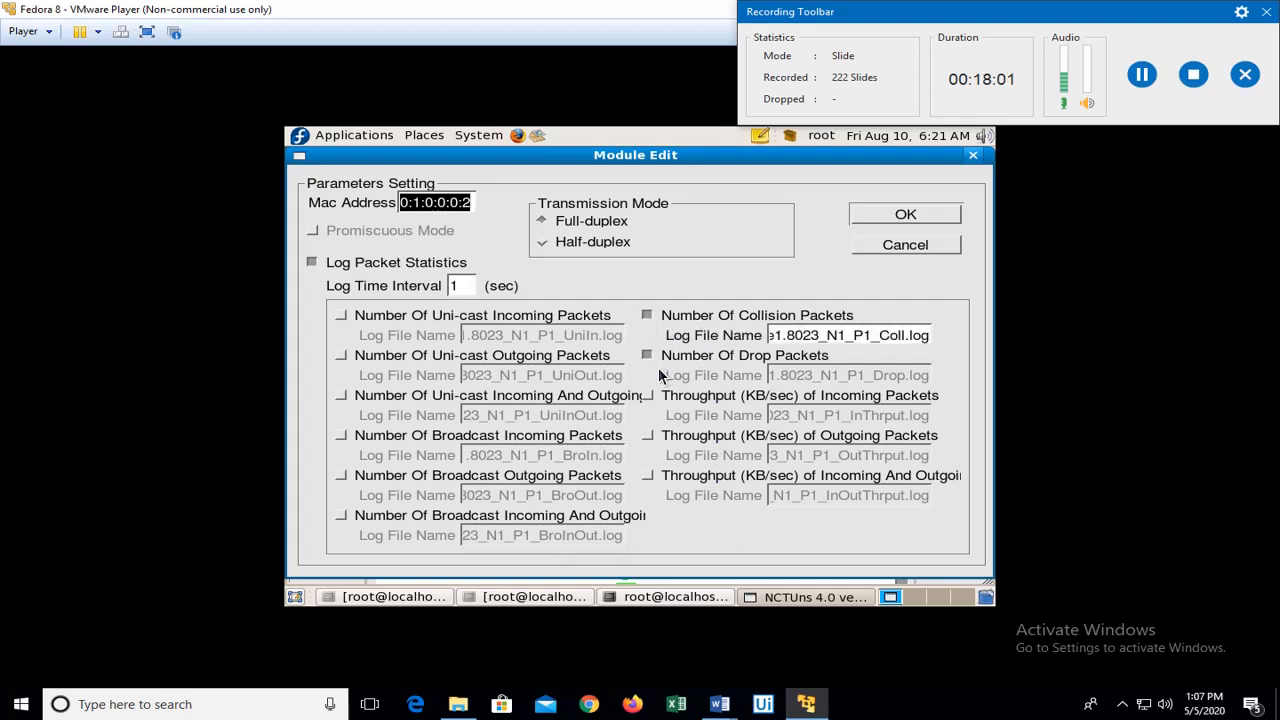
left_click(647, 355)
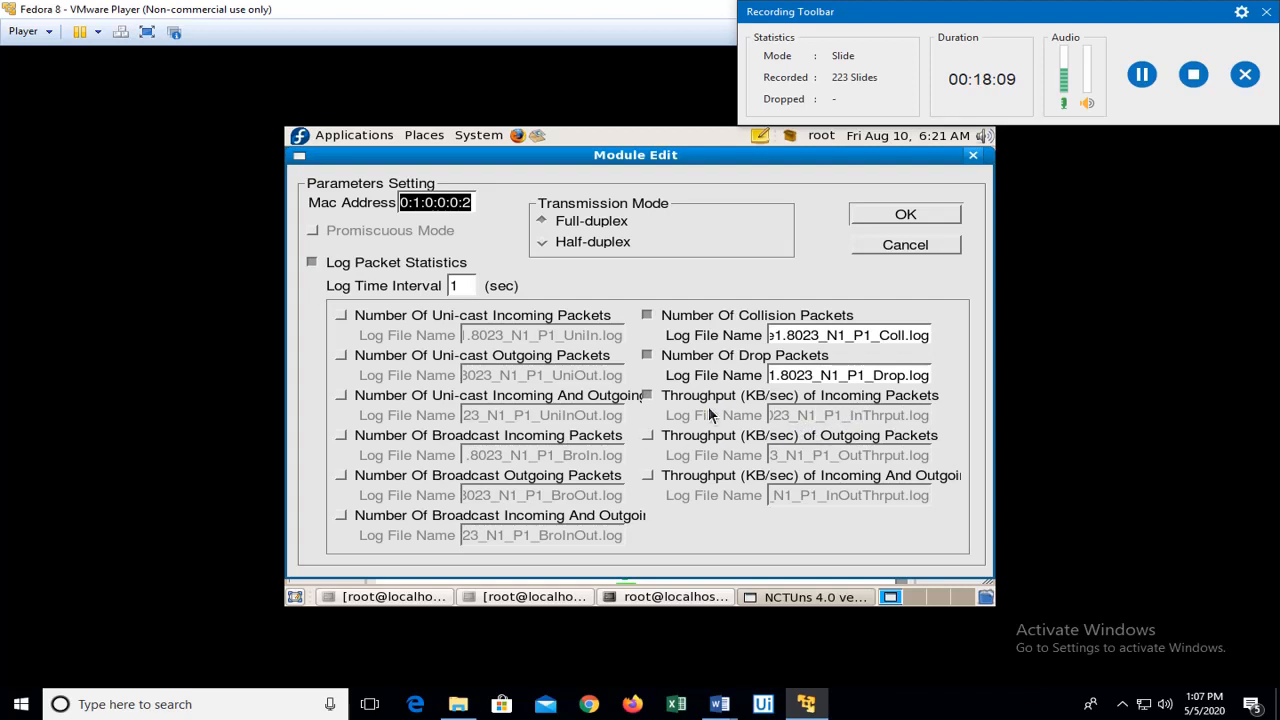
left_click(662, 403)
left_click(646, 399)
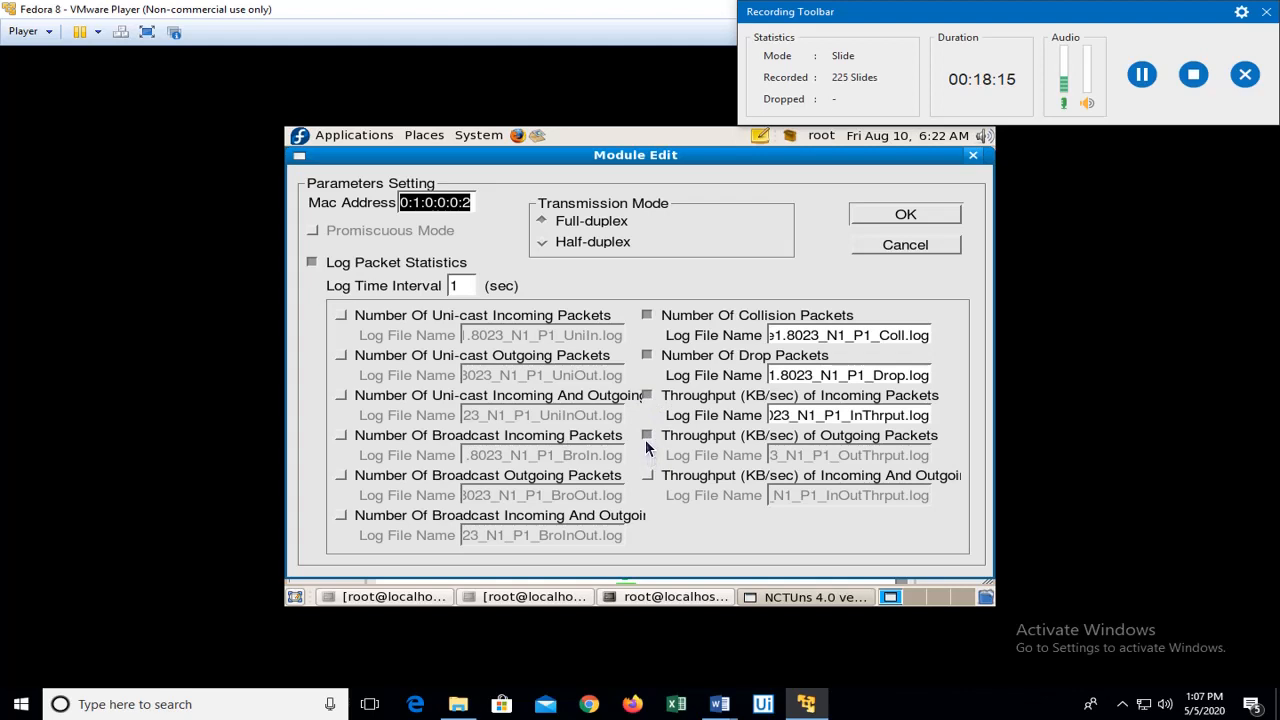
left_click(646, 438)
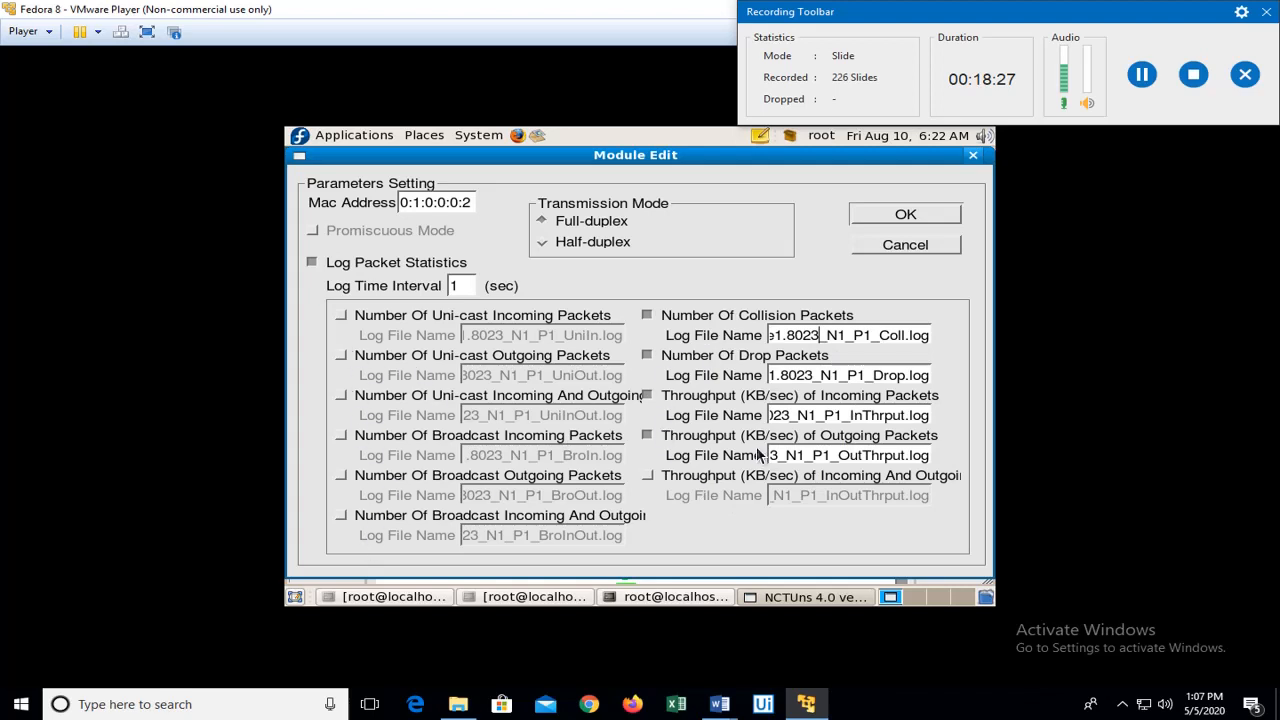
Check the full log file name for collision packets and accept the MAC8023 module settings
double_click(822, 338)
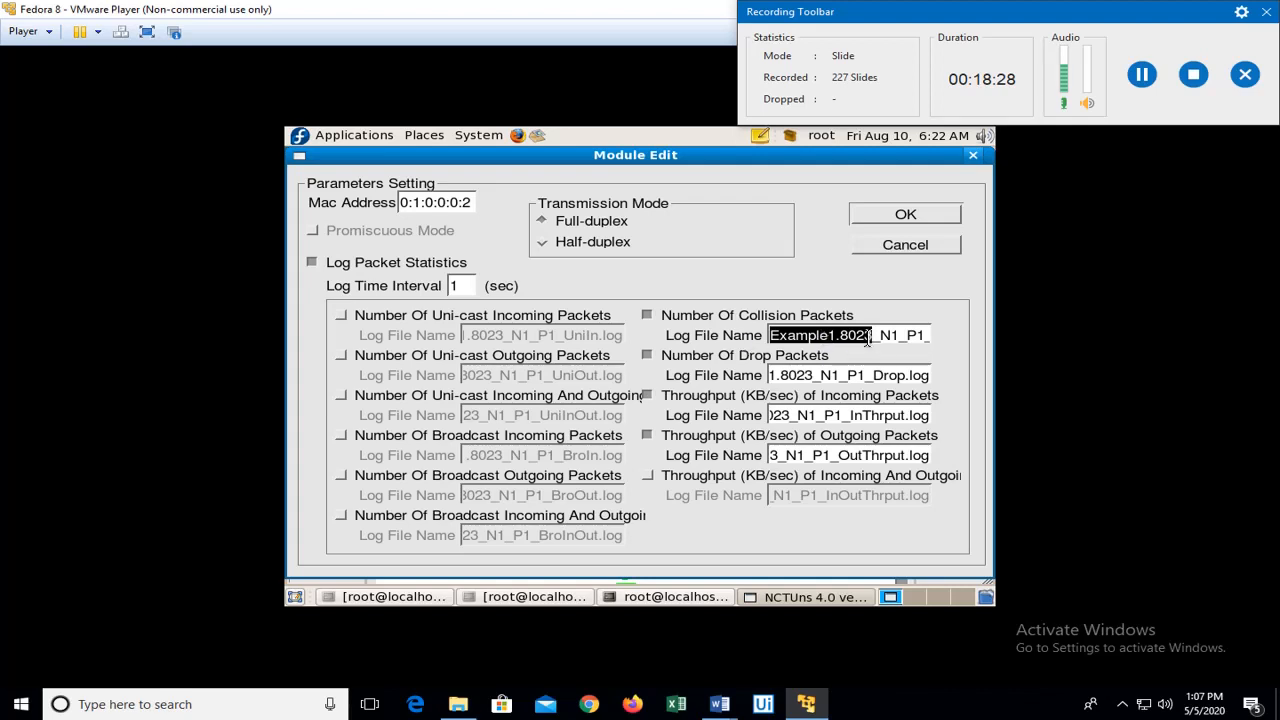
left_click(866, 338)
key("shift+End")
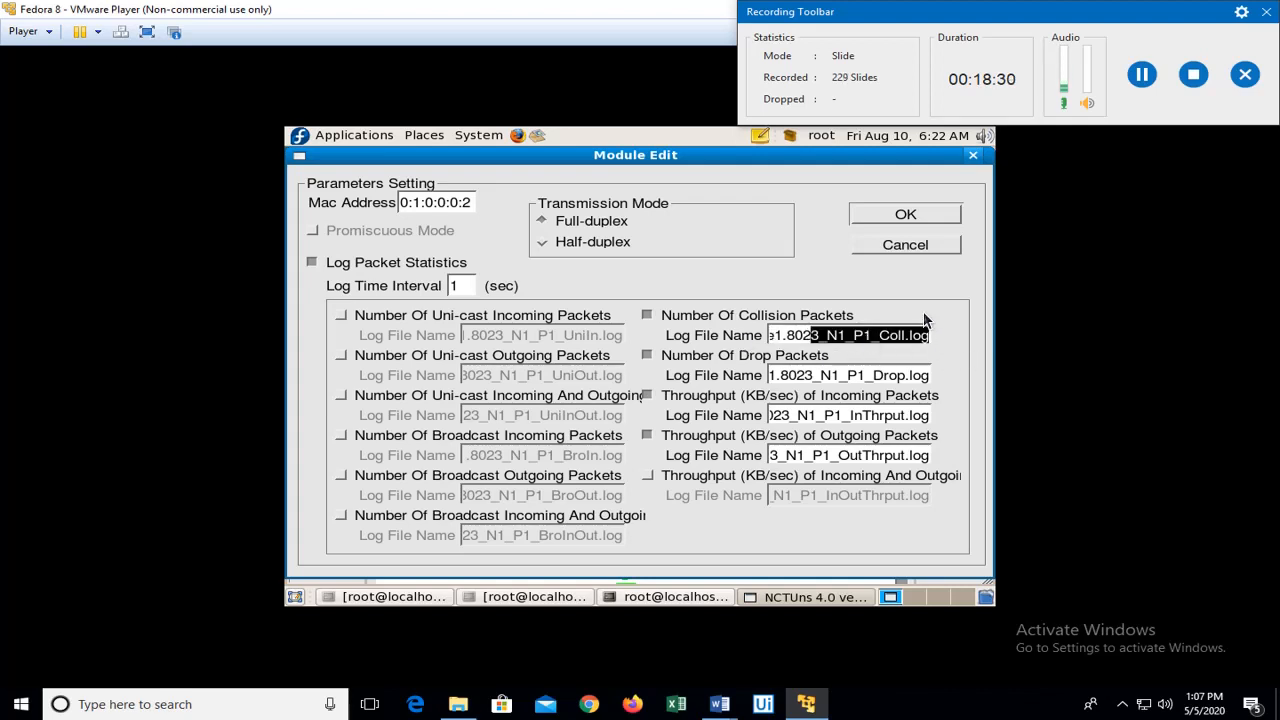
left_click(906, 214)
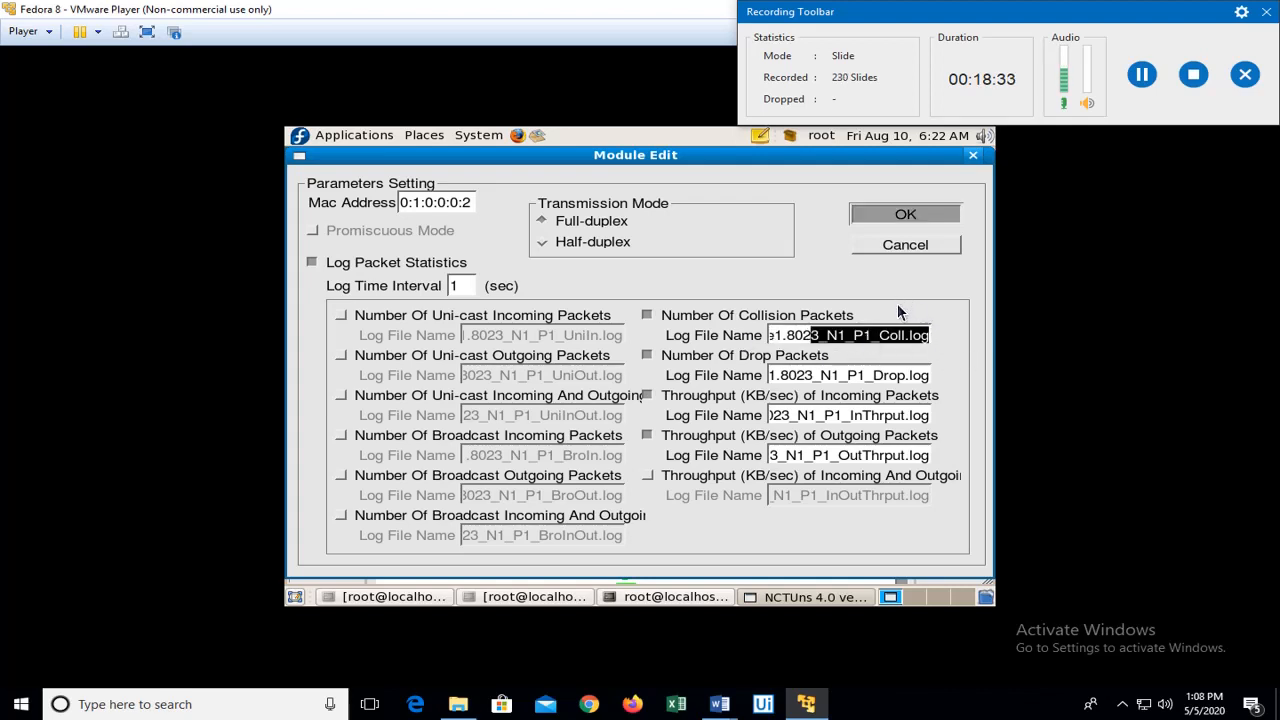
Accept the MAC8023 module settings and confirm host 1's configuration
left_click(887, 215)
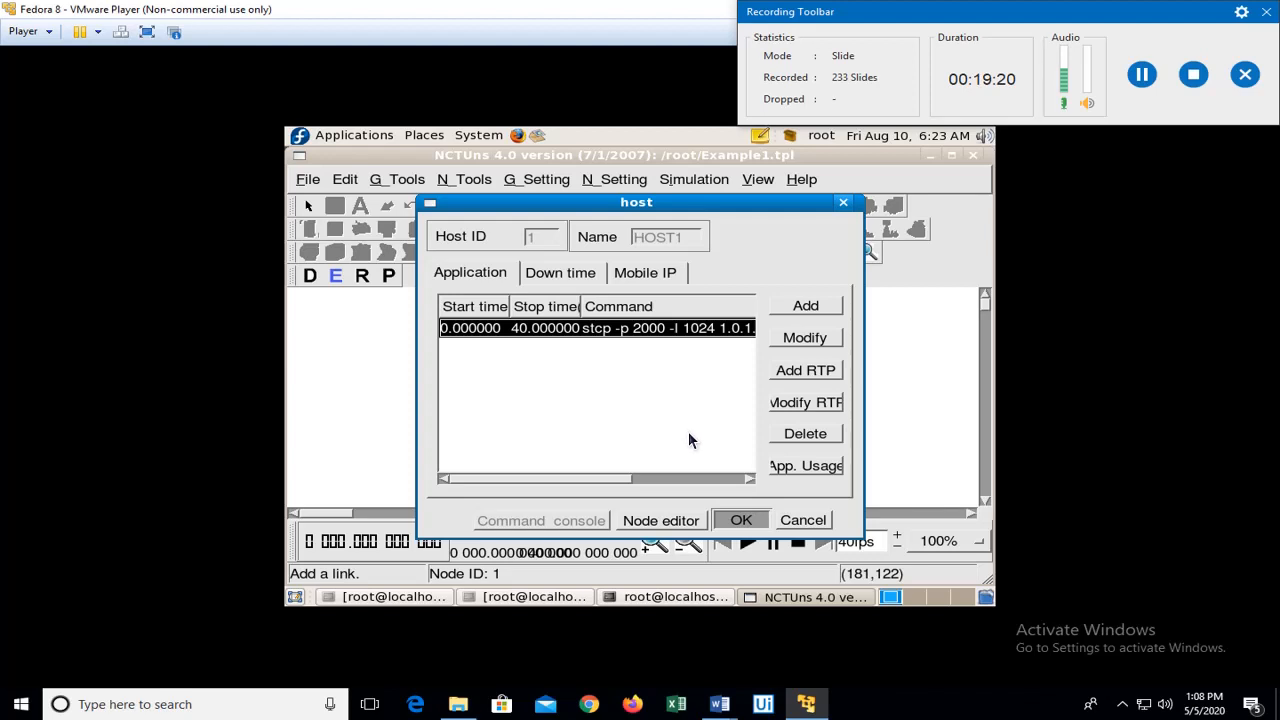
left_click(740, 520)
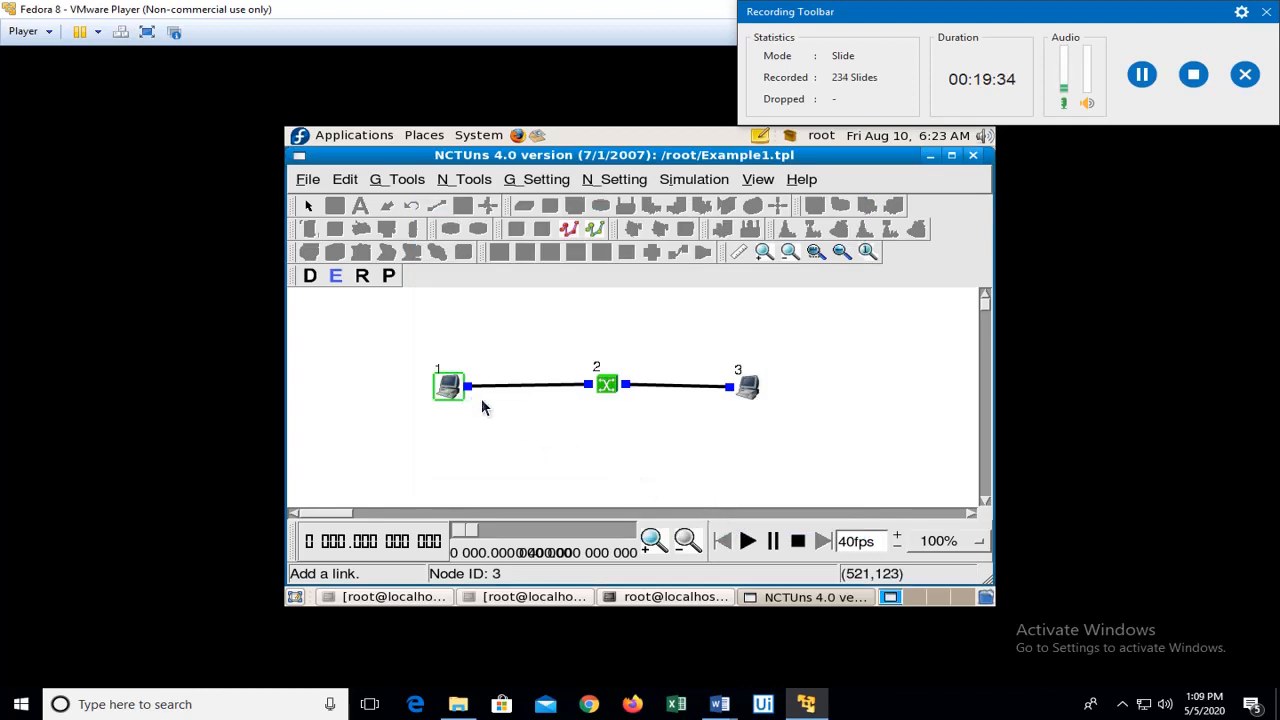
Add a traffic entry to host 3 with stop time 40 and the command "rtcp -p 2000 -l 1024"
double_click(751, 390)
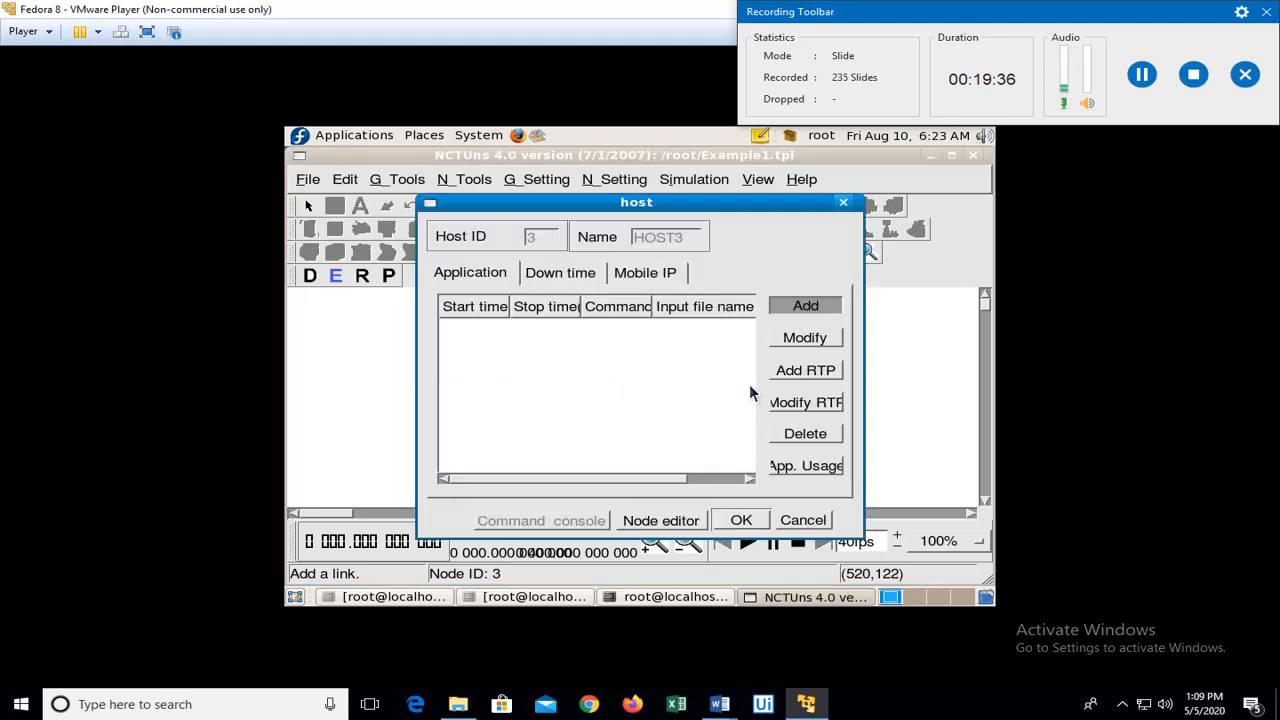
left_click(812, 305)
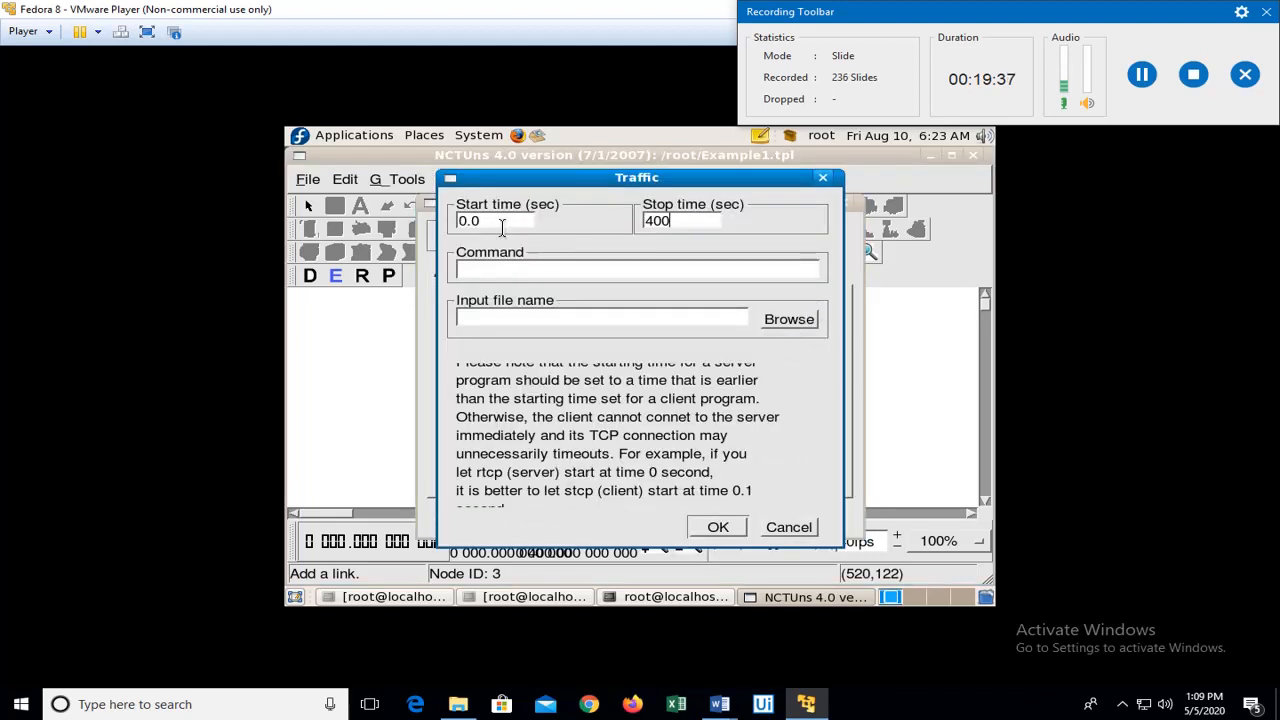
left_click(694, 217)
key("BackSpace")
type("rtcp -p 2000 -l 1024")
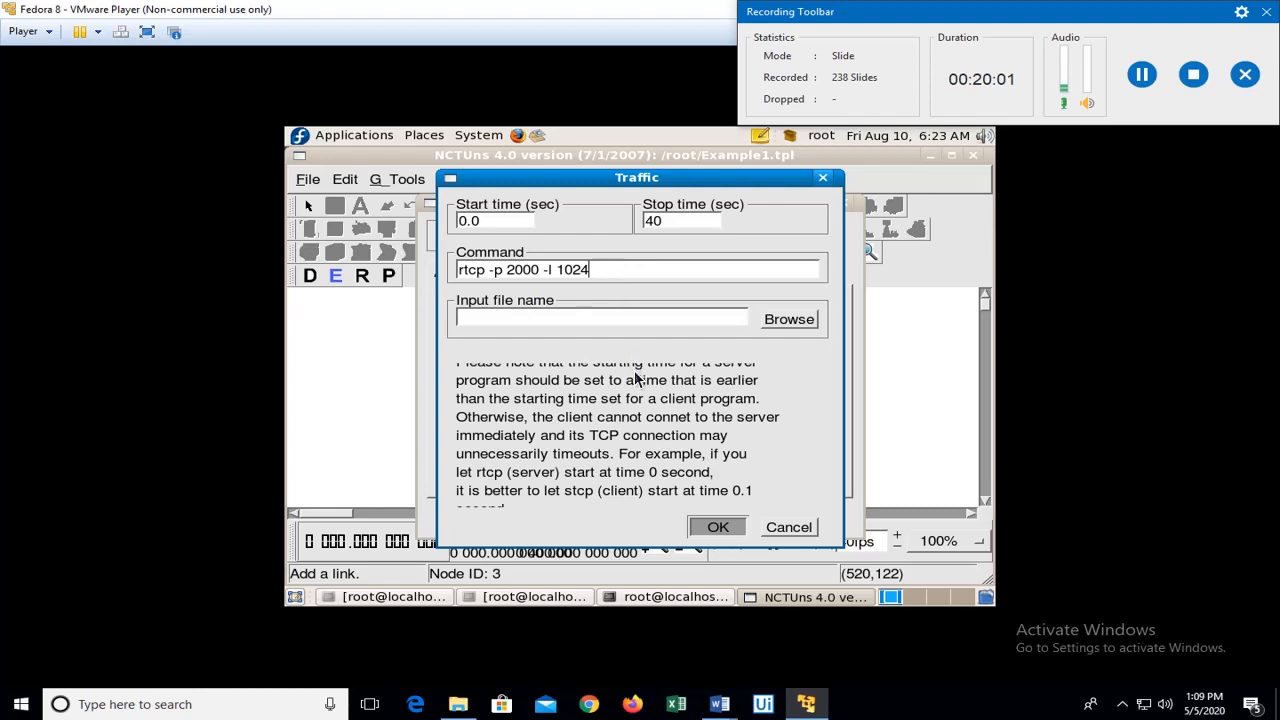
left_click(724, 527)
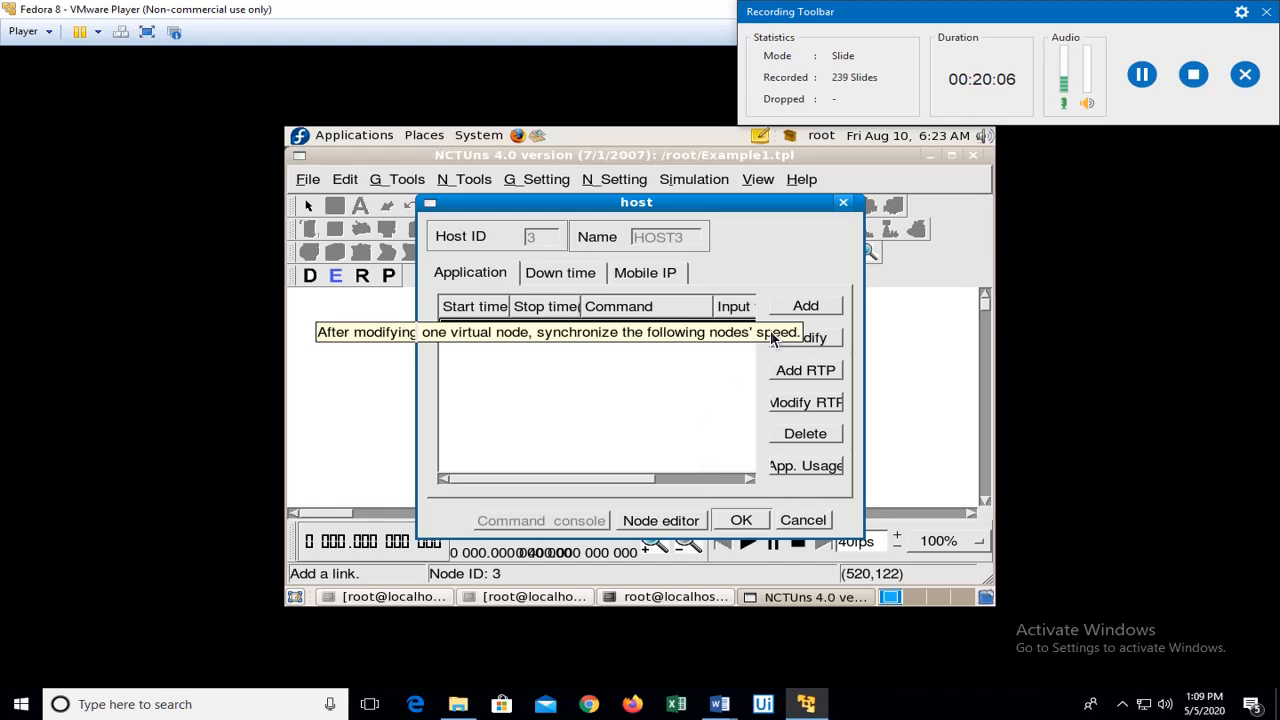
left_click(805, 306)
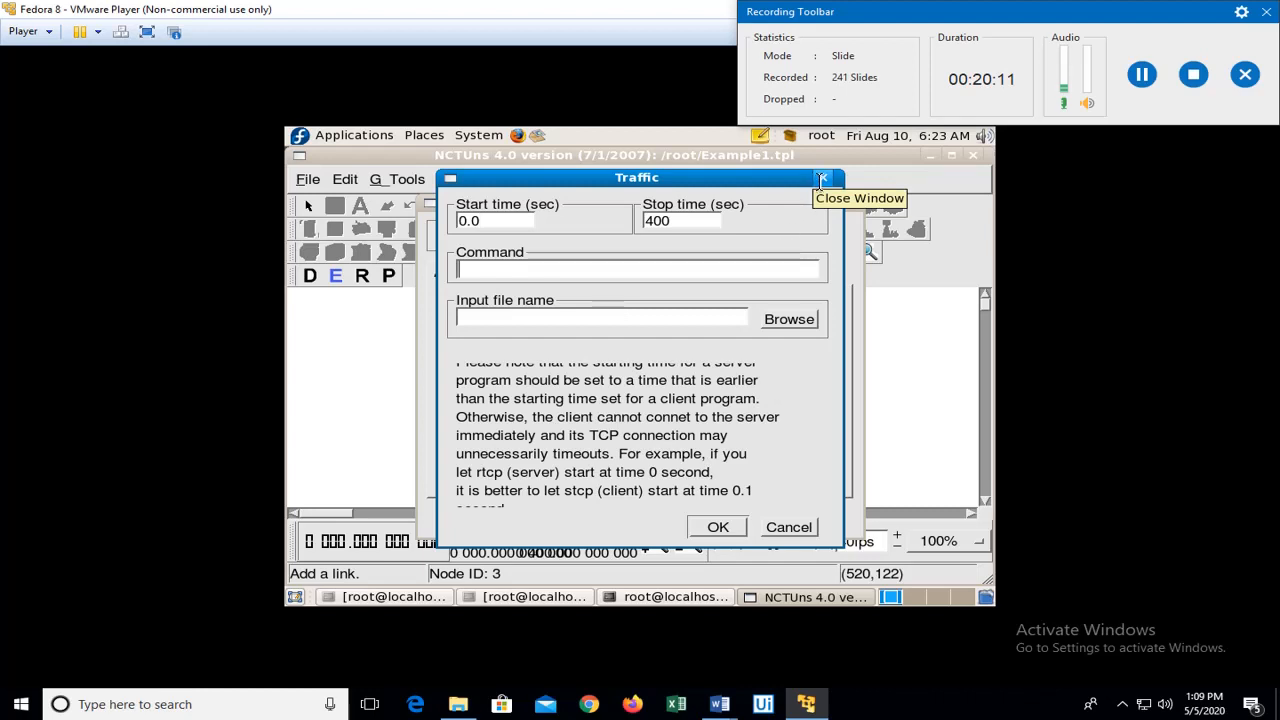
left_click(822, 178)
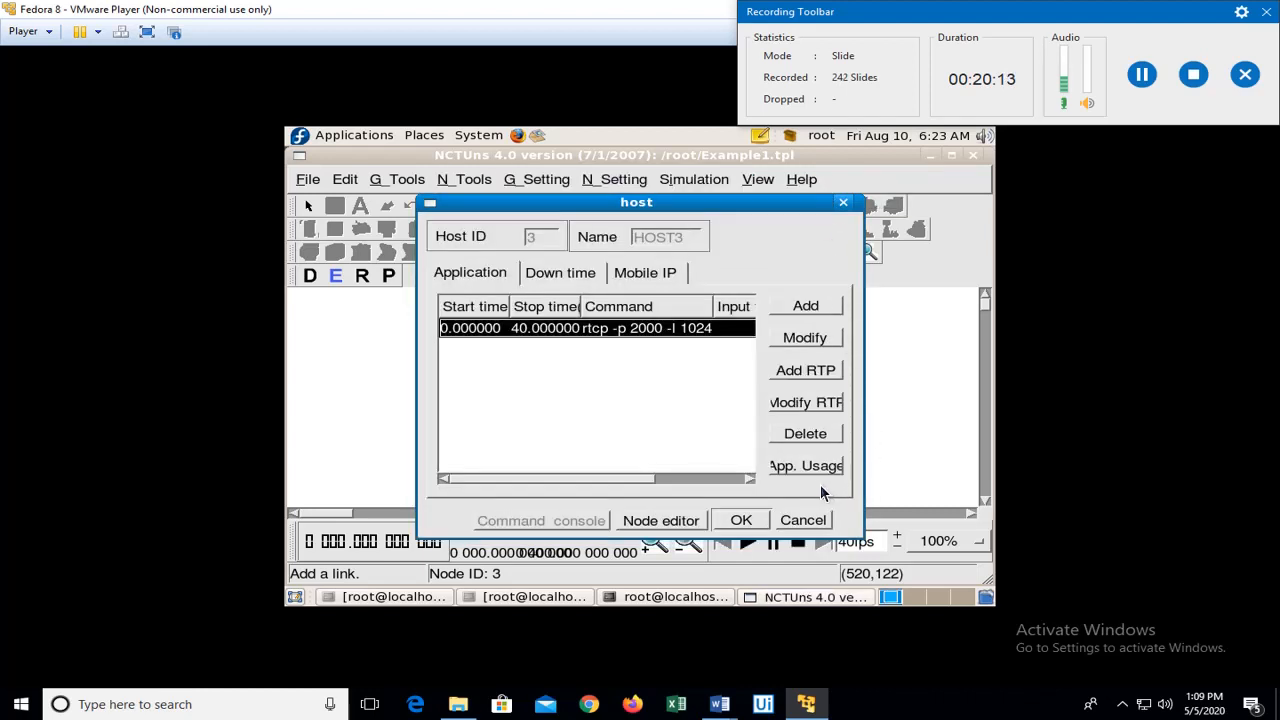
Enable MAC8023 packet statistics logging on host 3 for collision packets, drop packets and throughput of incoming packets, and confirm the host's configuration
left_click(661, 521)
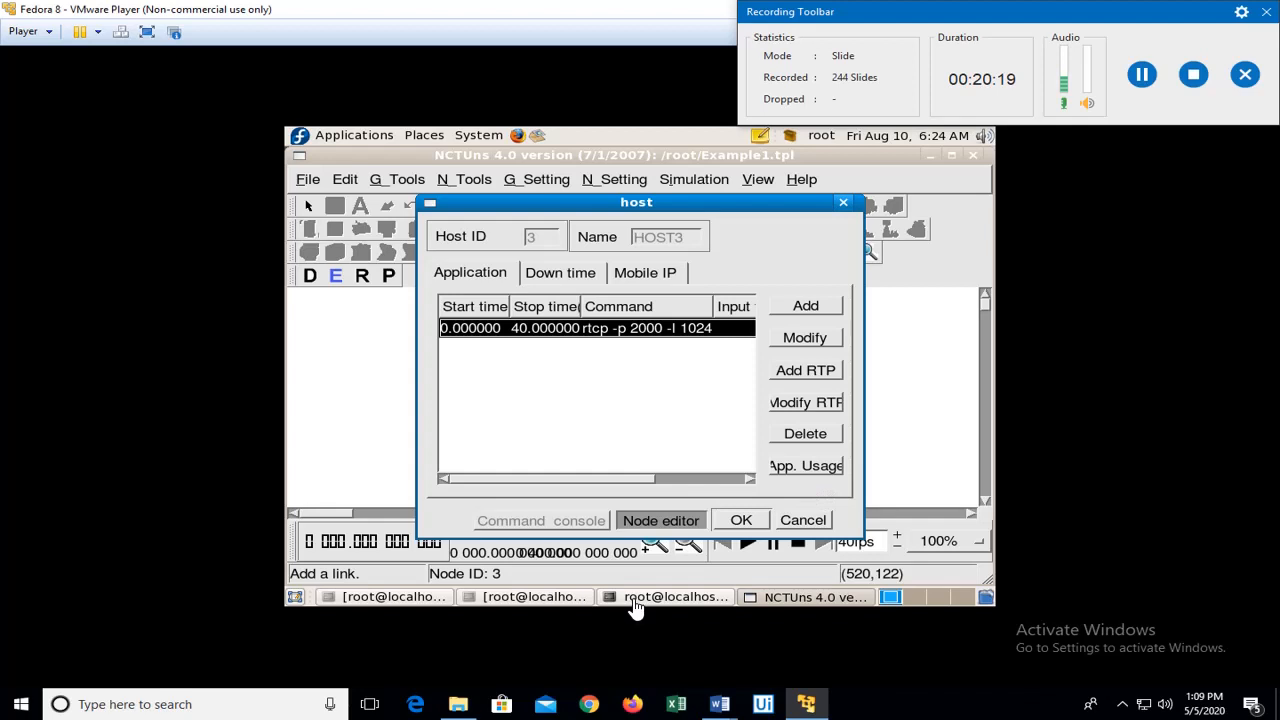
left_click(665, 524)
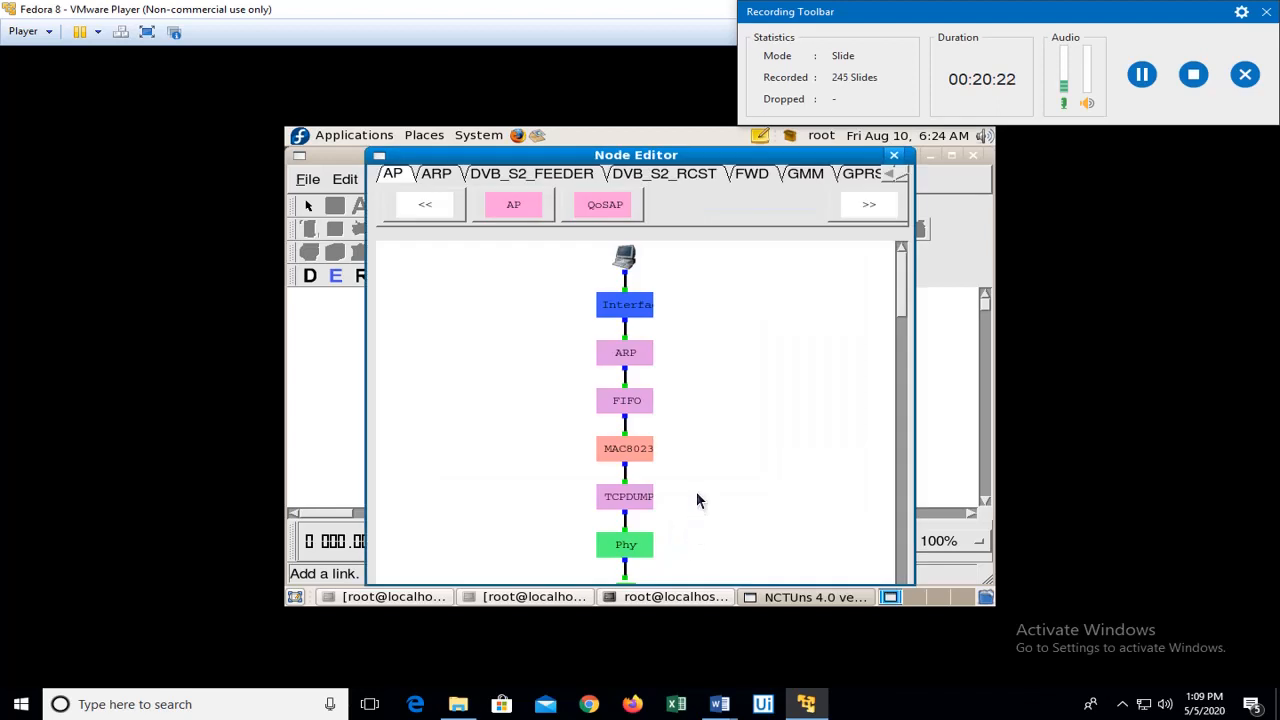
double_click(634, 450)
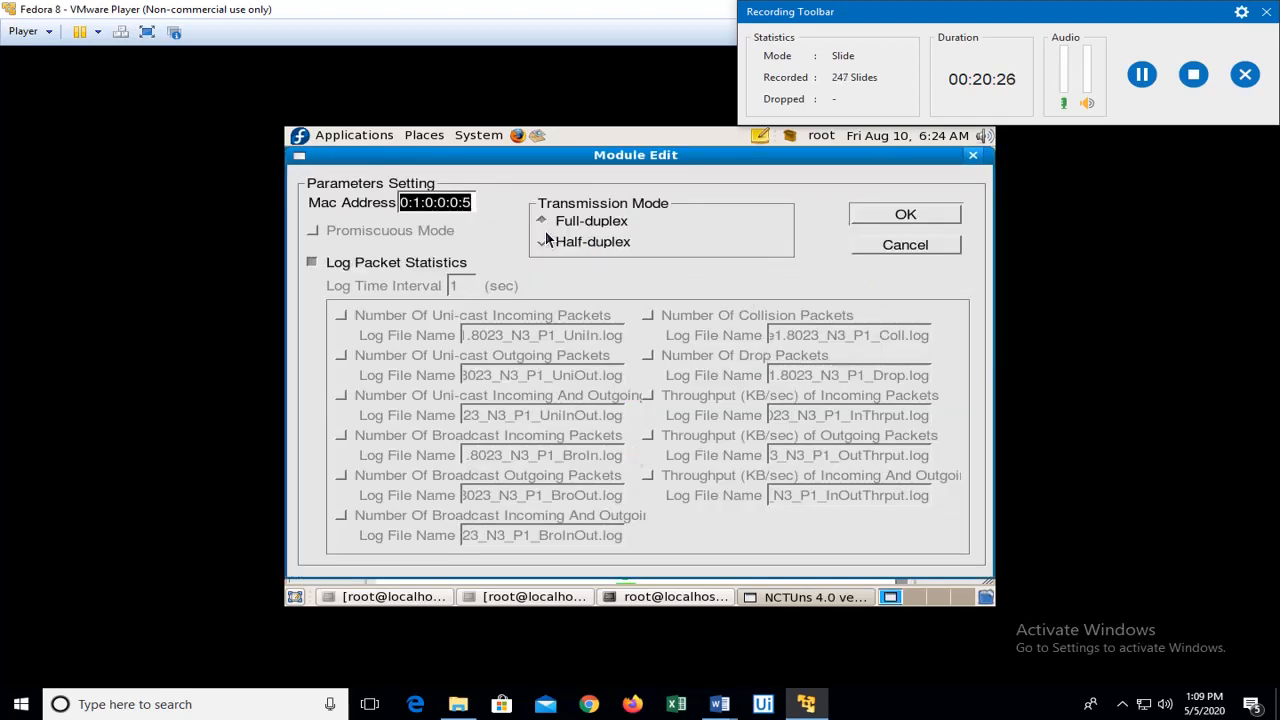
left_click(312, 262)
left_click(647, 315)
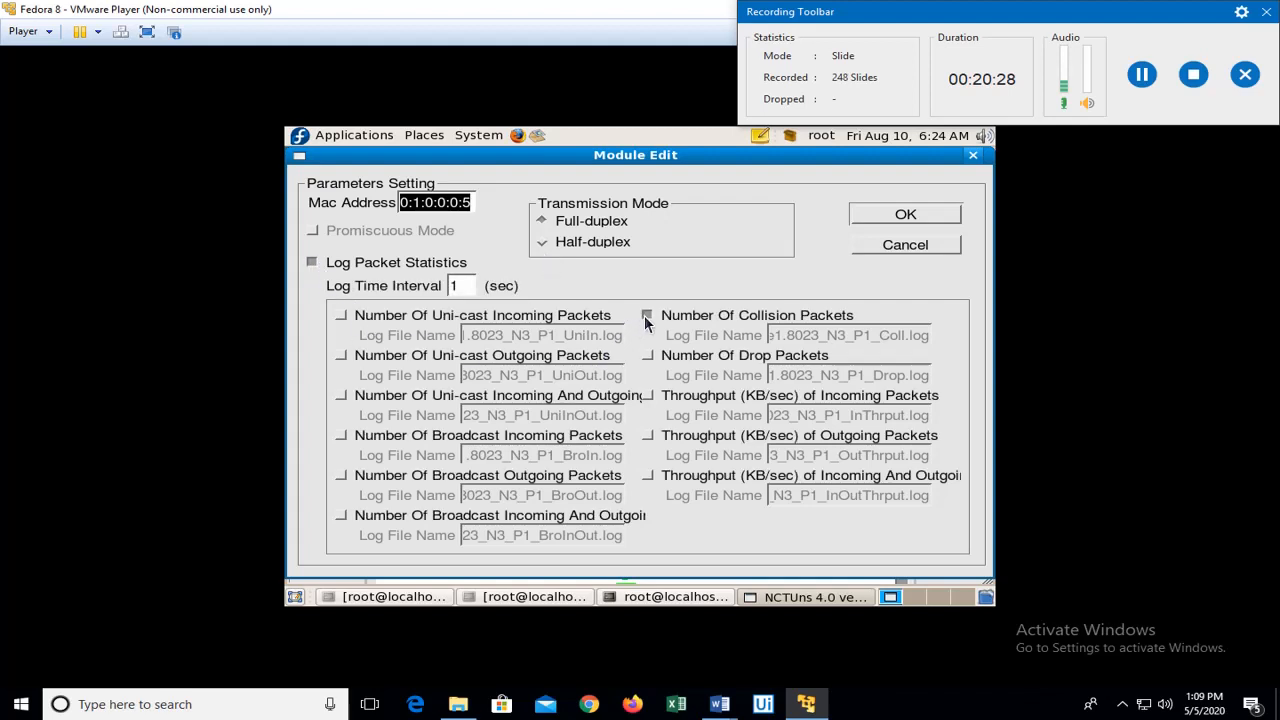
left_click(648, 357)
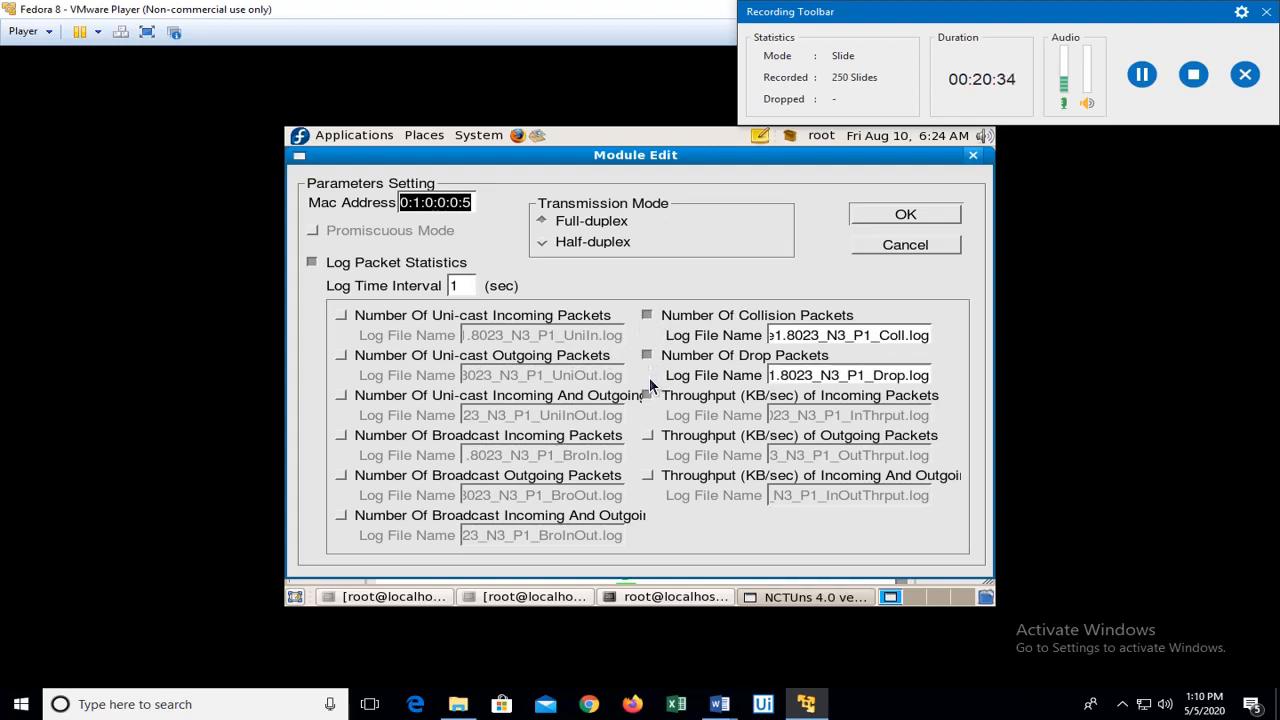
left_click(649, 395)
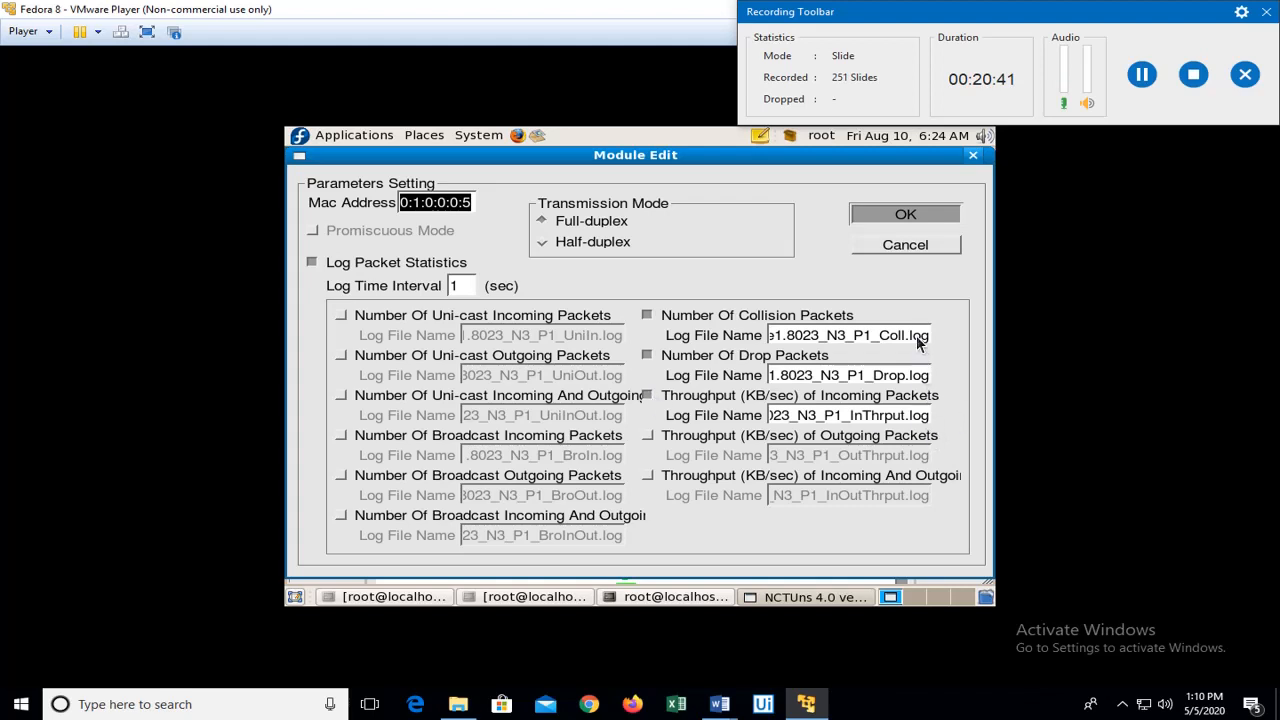
left_click(905, 218)
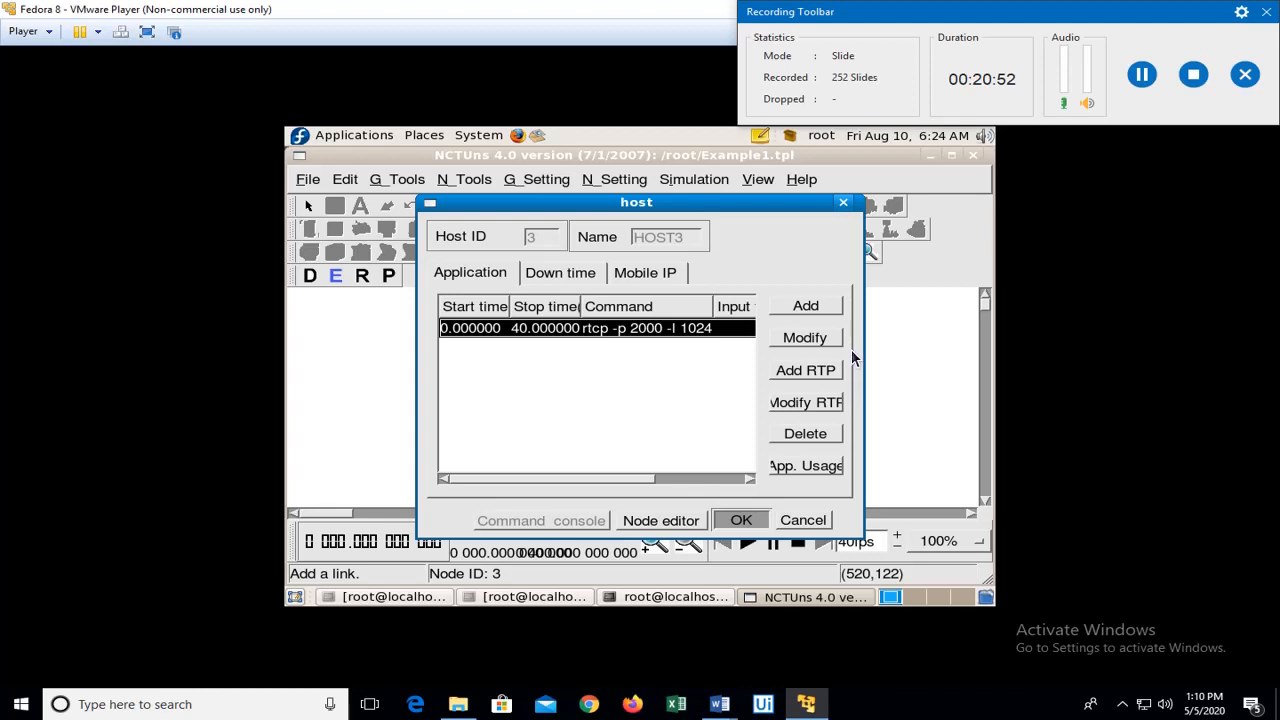
left_click(745, 518)
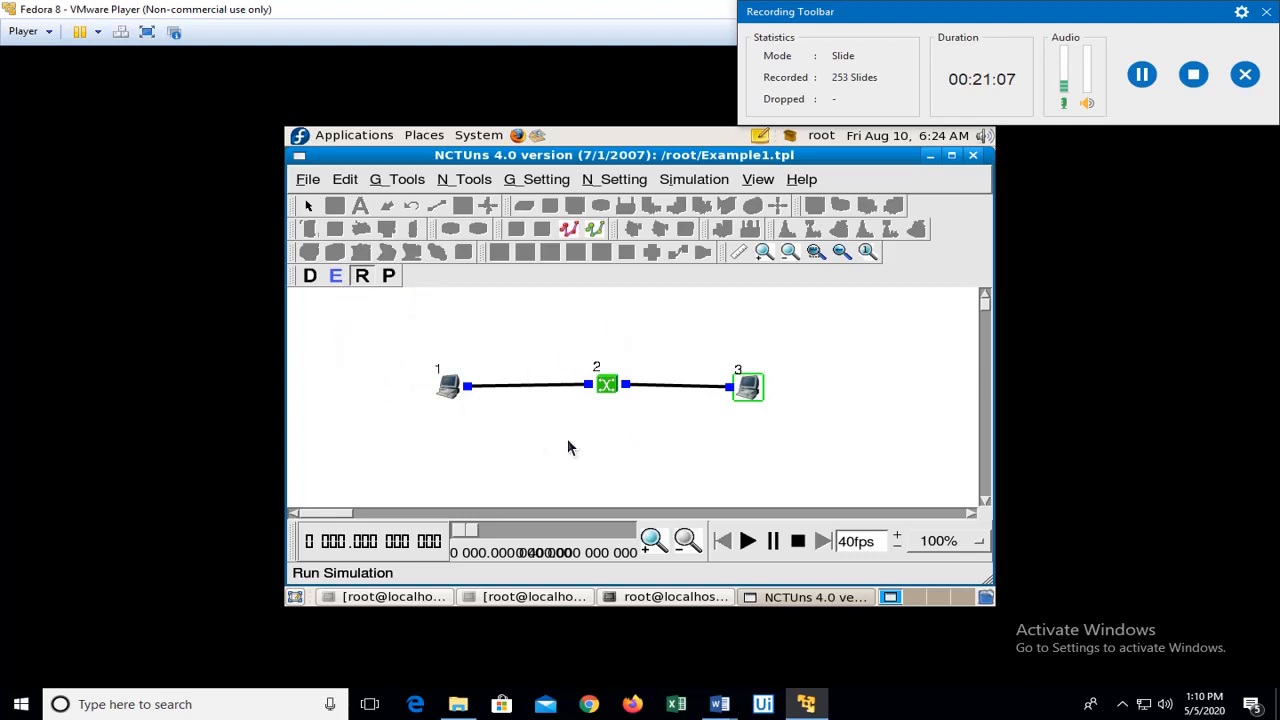
Switch to Run Simulation mode, saving the topology first, and run the simulation through to completed file transfers
left_click(364, 280)
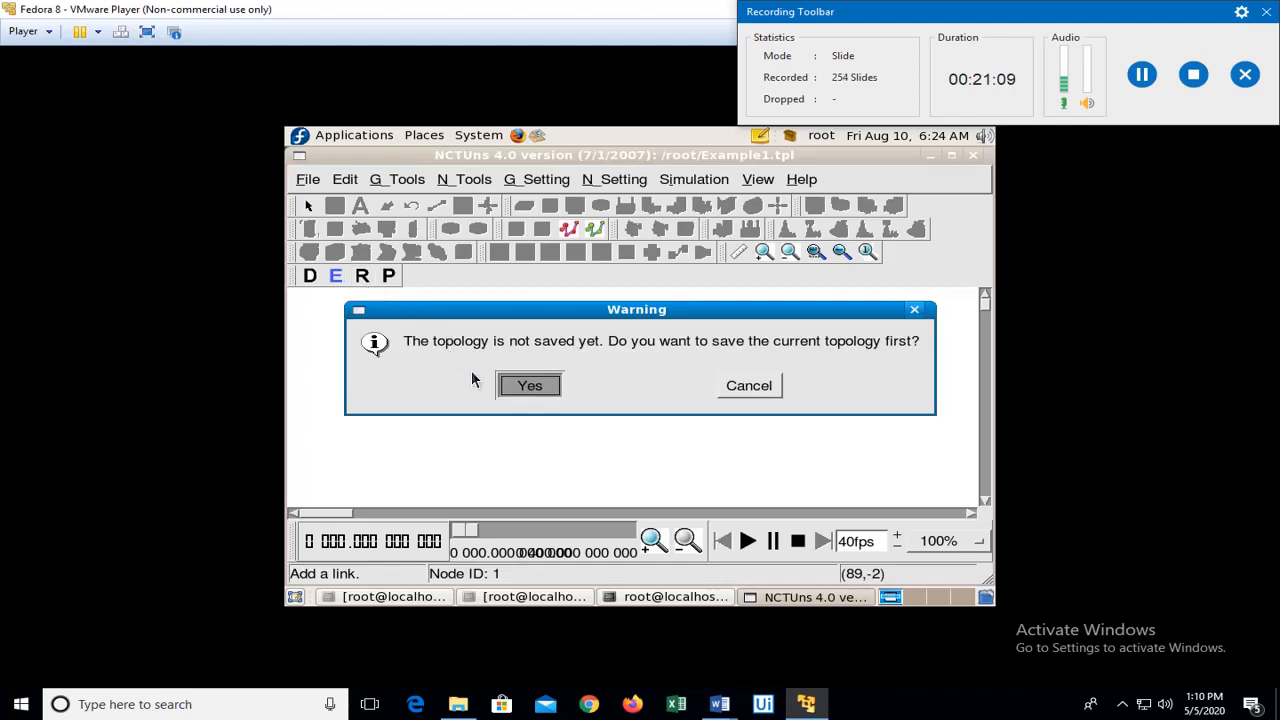
left_click(529, 386)
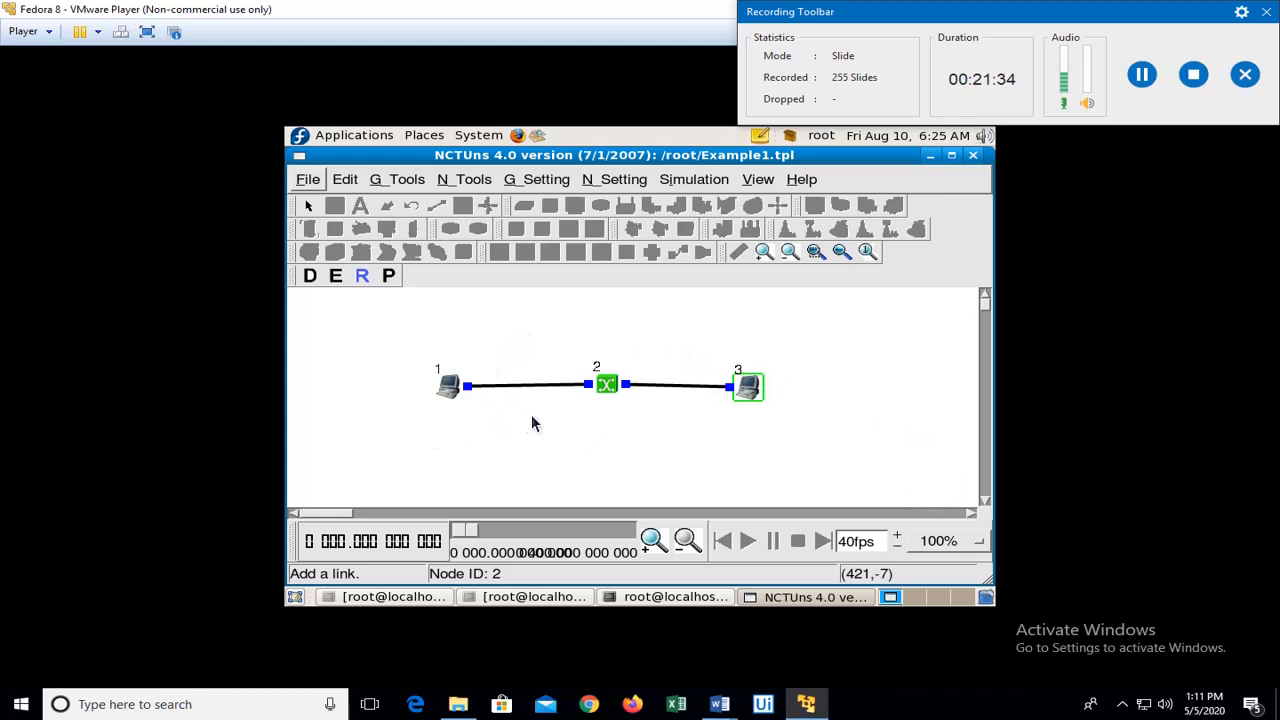
left_click(690, 182)
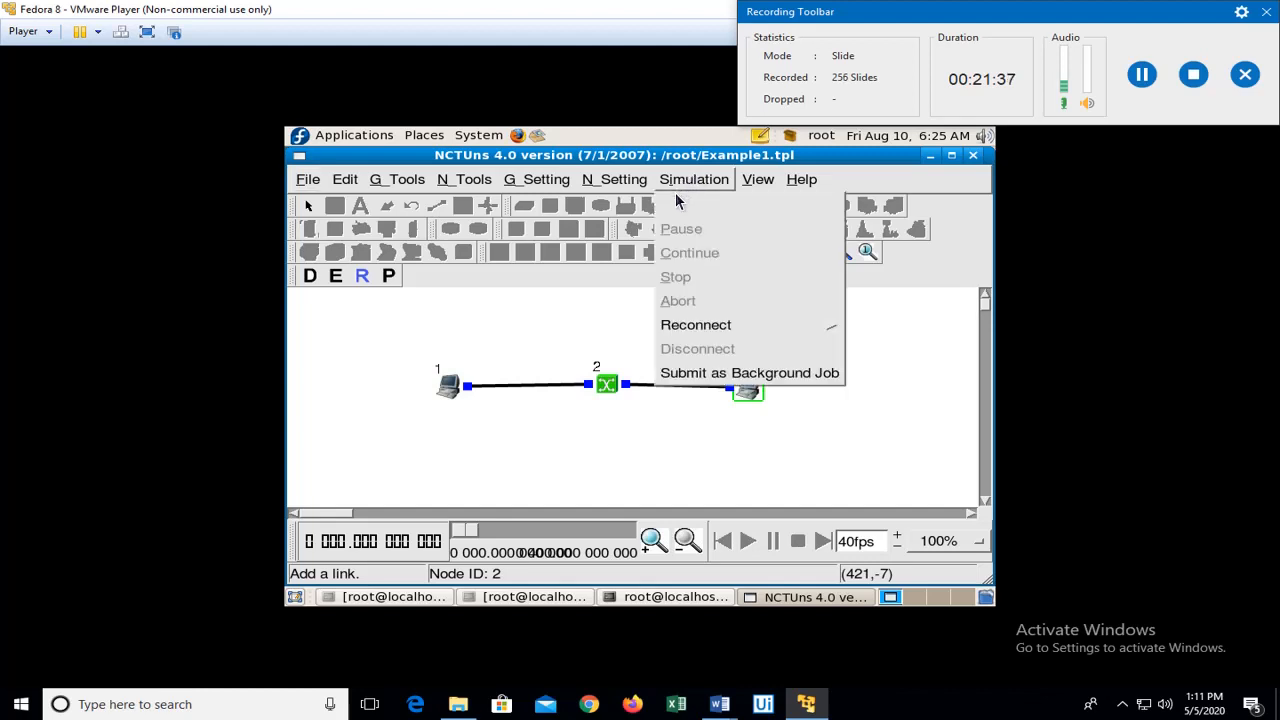
left_click(678, 208)
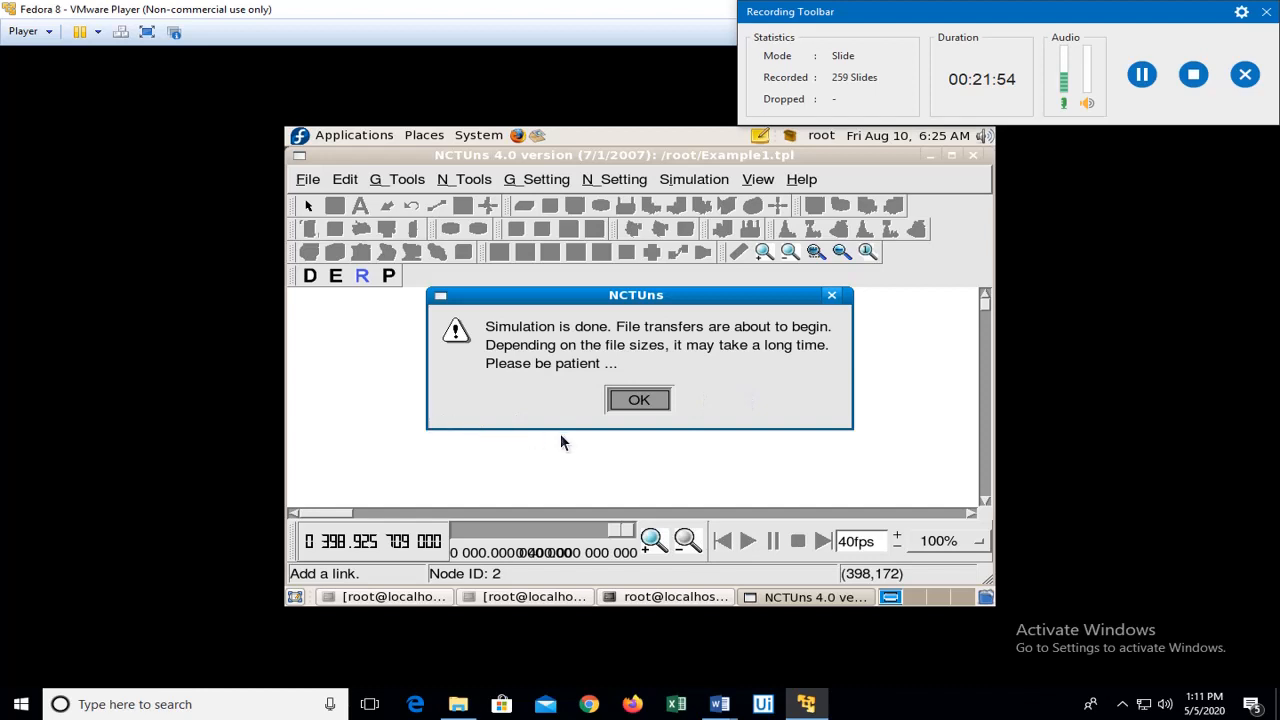
left_click(651, 403)
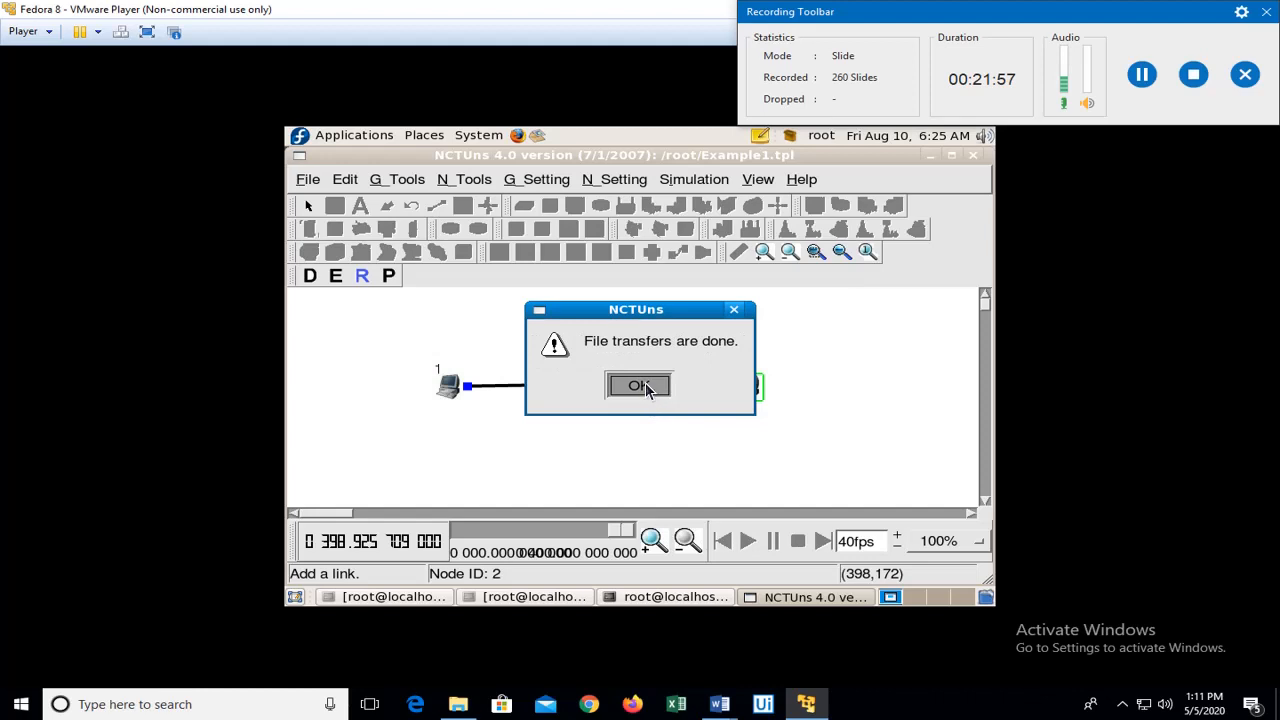
left_click(647, 387)
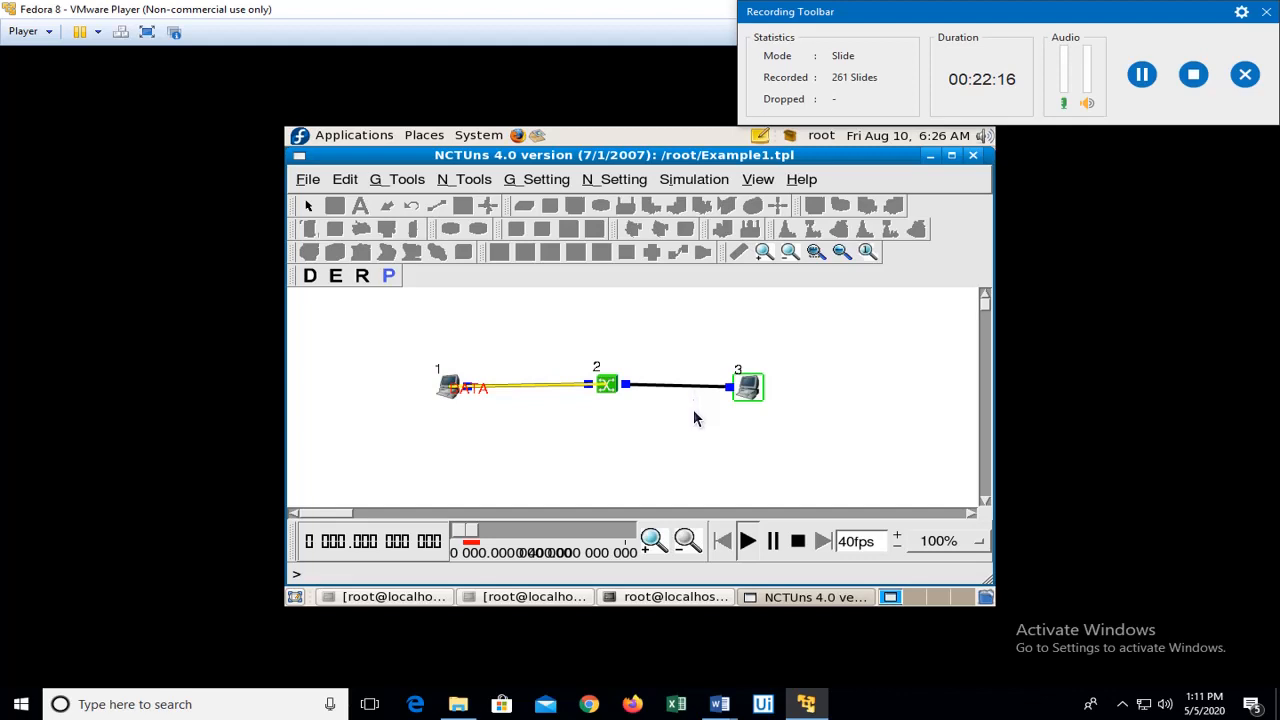
Play back the packet animation between the hosts, pausing and resuming it once, stop it, and replay it briefly
left_click(749, 541)
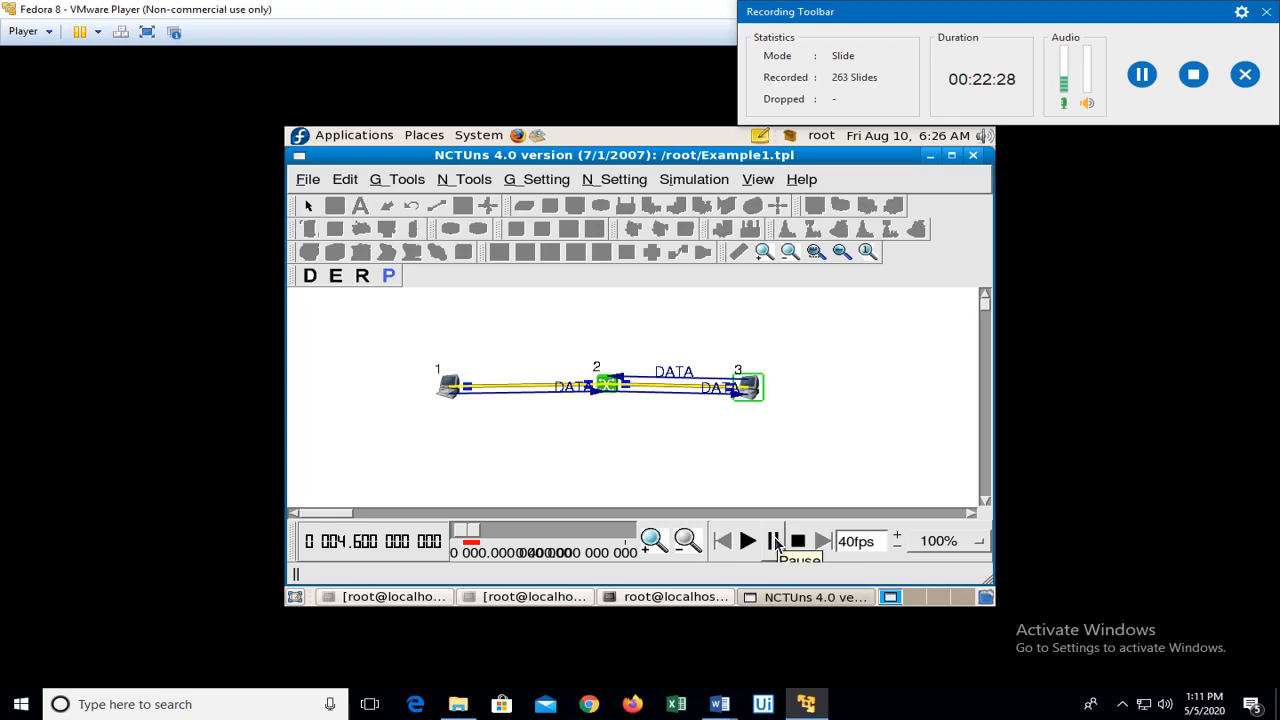
left_click(775, 541)
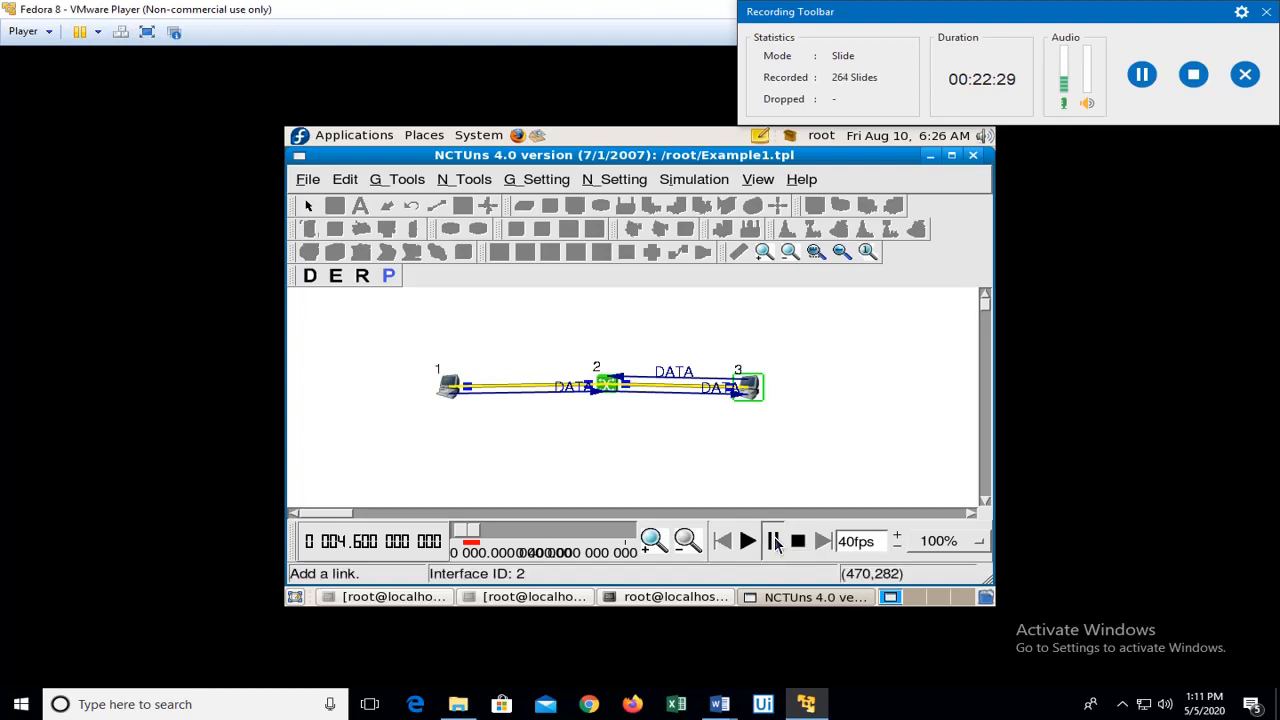
left_click(748, 541)
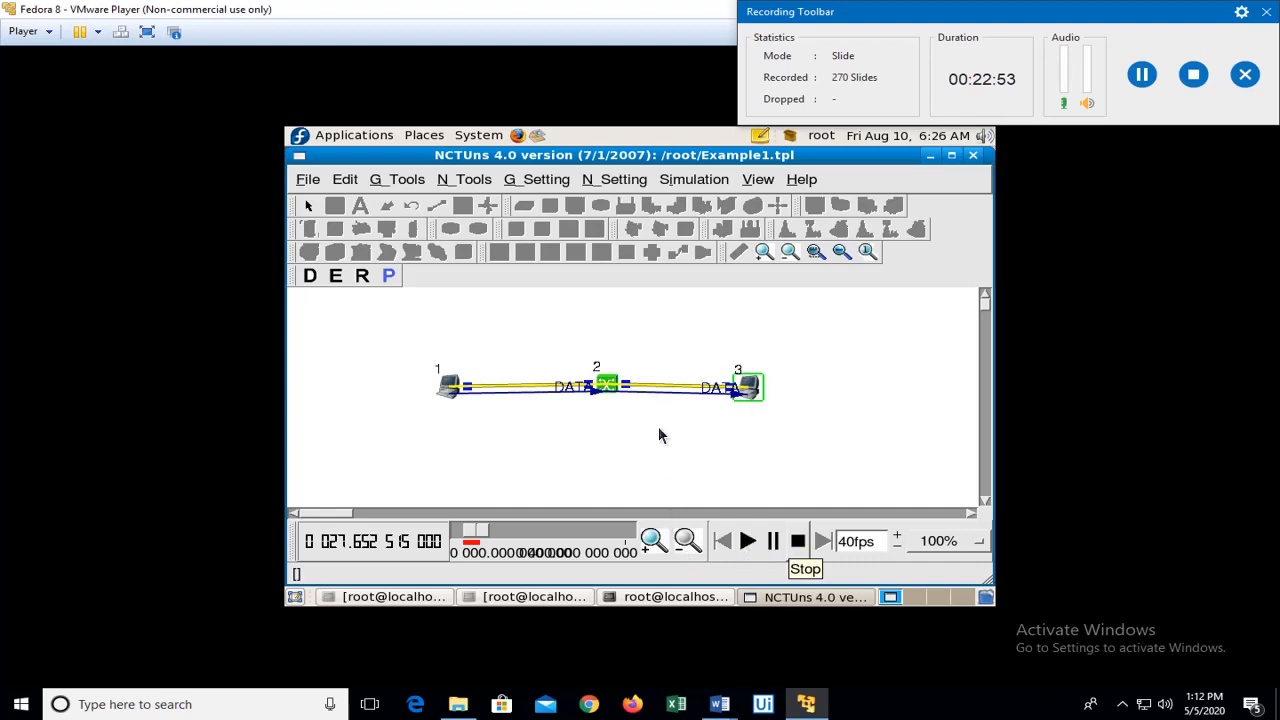
left_click(794, 546)
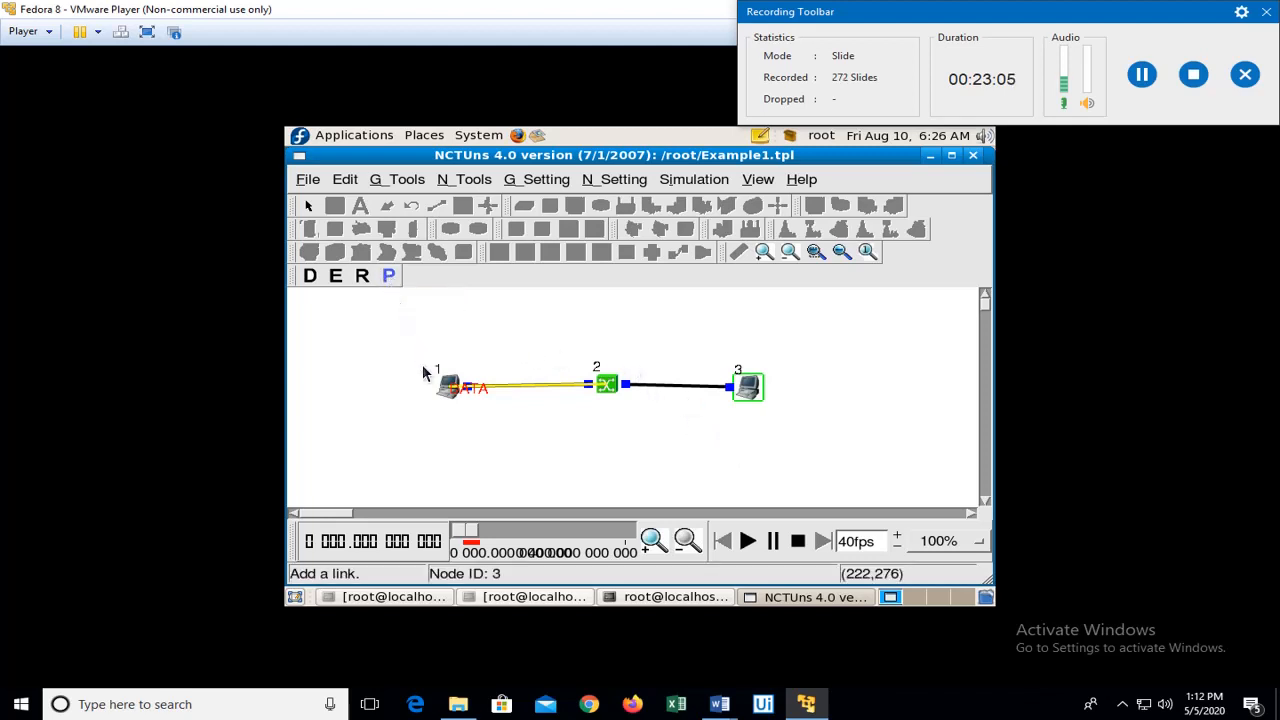
left_click(748, 541)
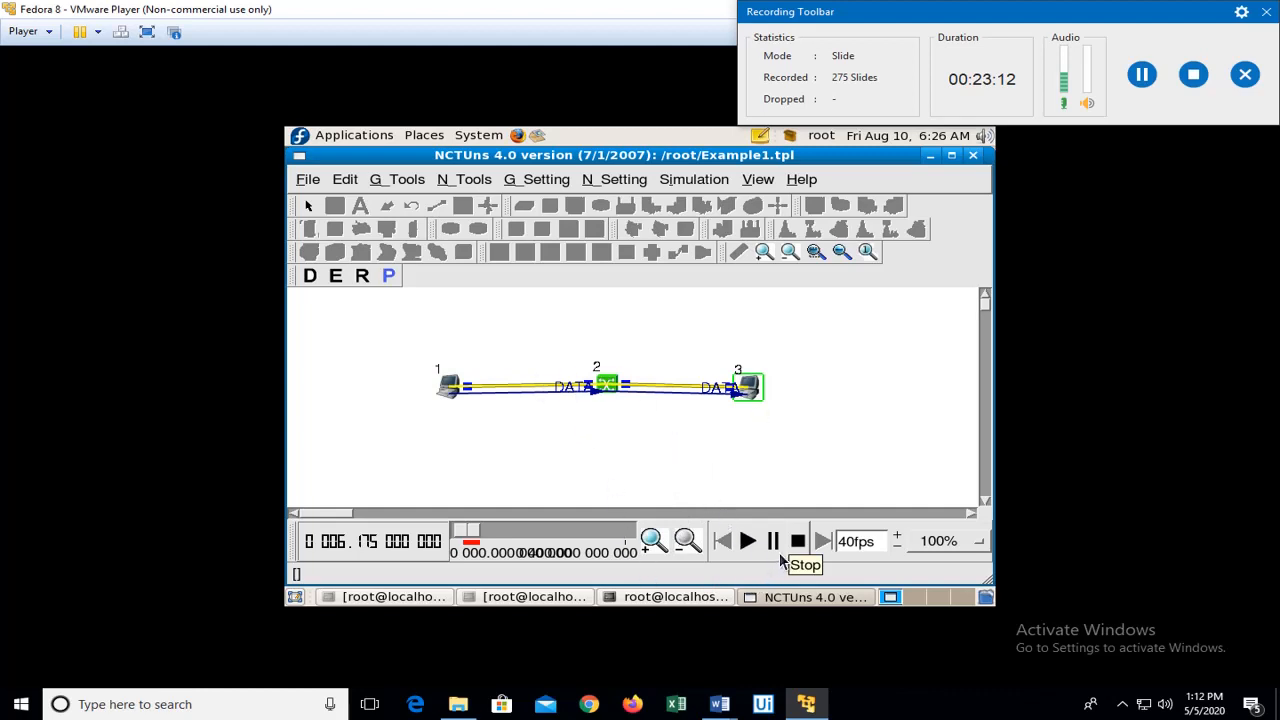
left_click(797, 541)
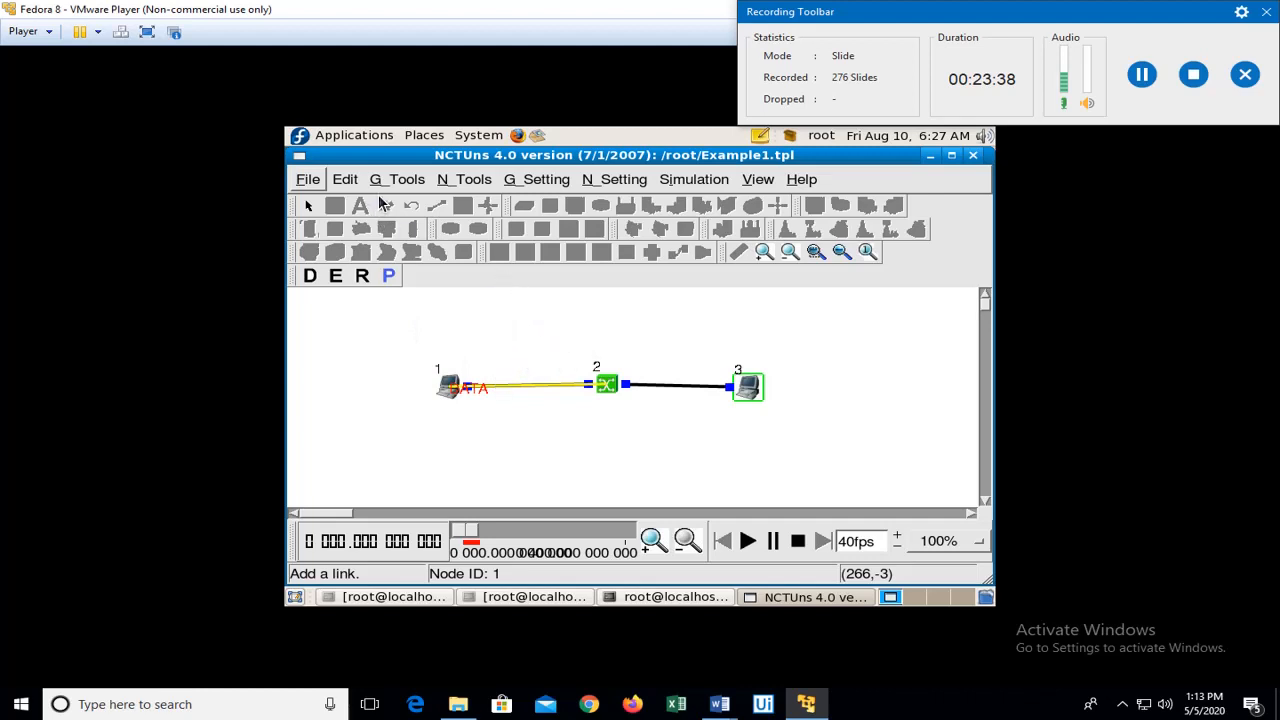
Plot host 1's outgoing throughput by loading the N1_P1_OutThrput.log file from the Example1.results folder into a graph window
left_click(399, 177)
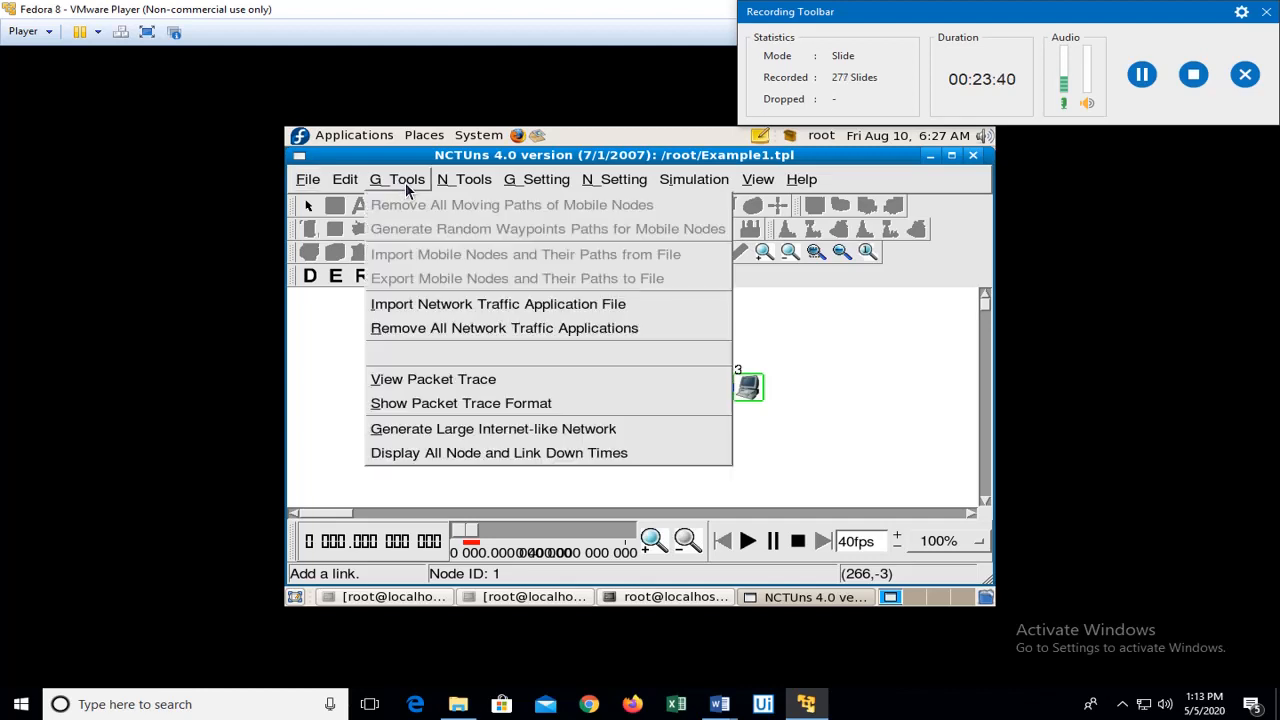
left_click(425, 358)
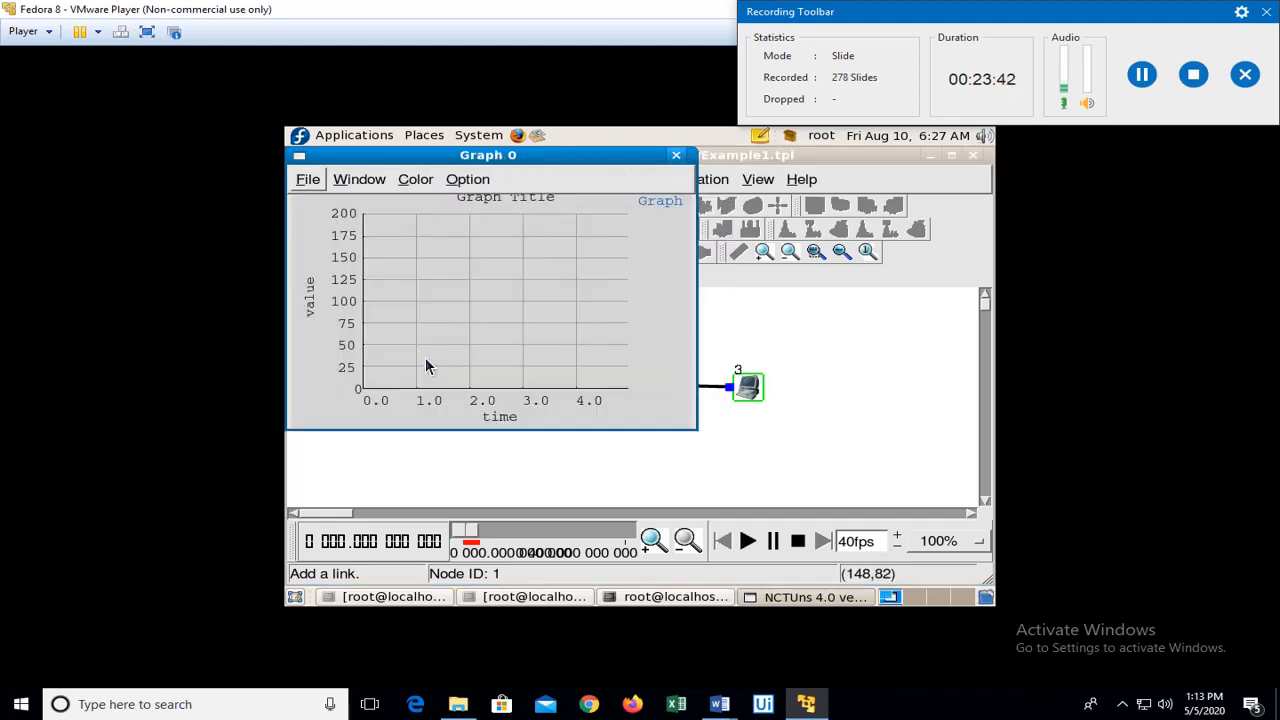
left_click(307, 180)
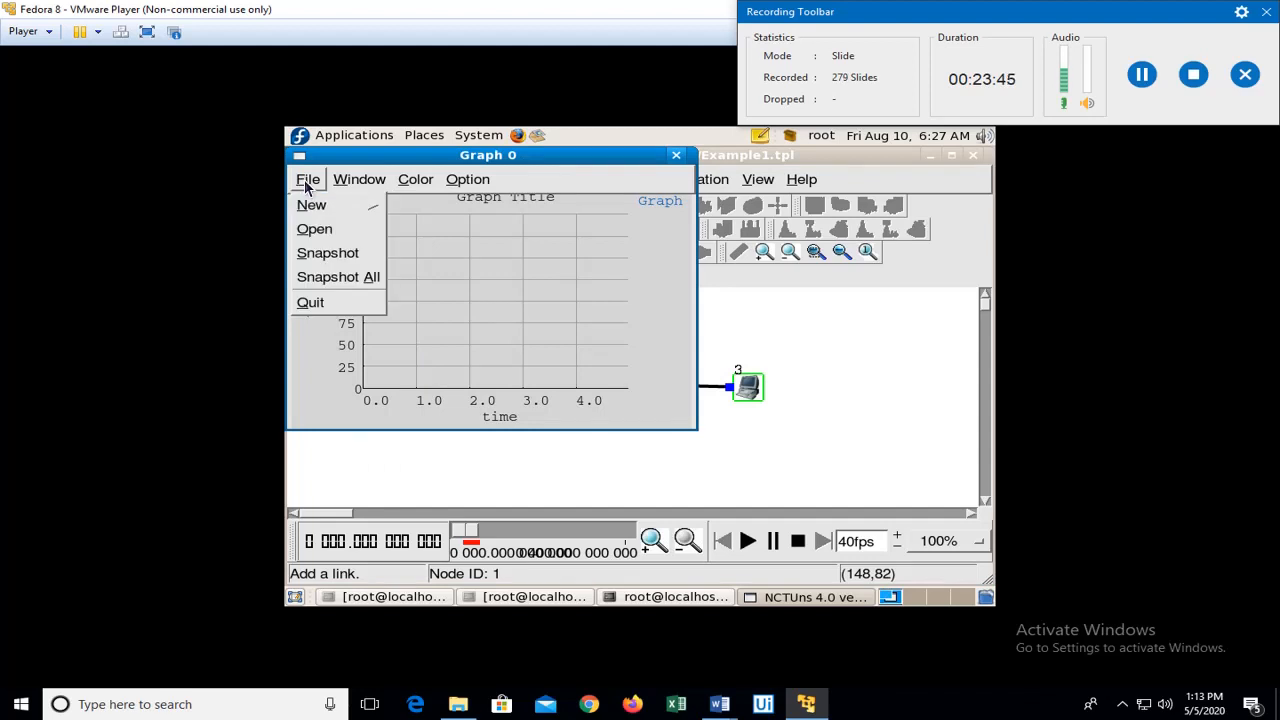
left_click(318, 231)
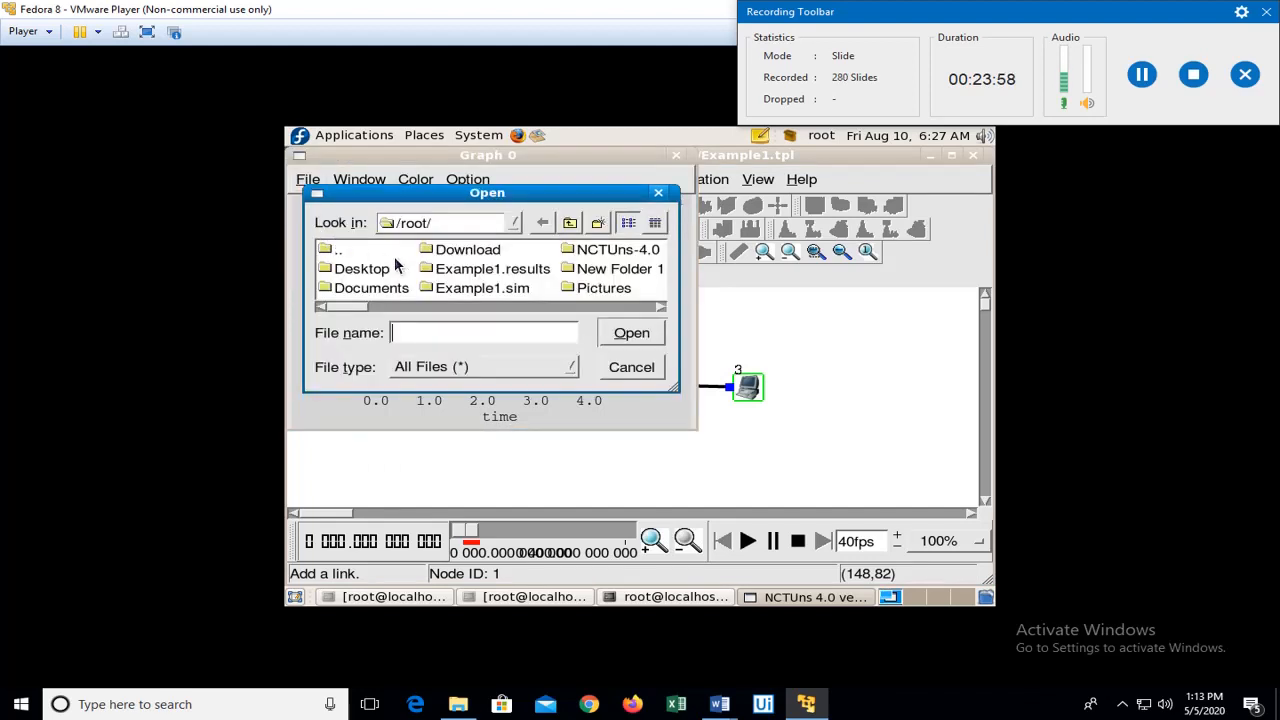
double_click(491, 269)
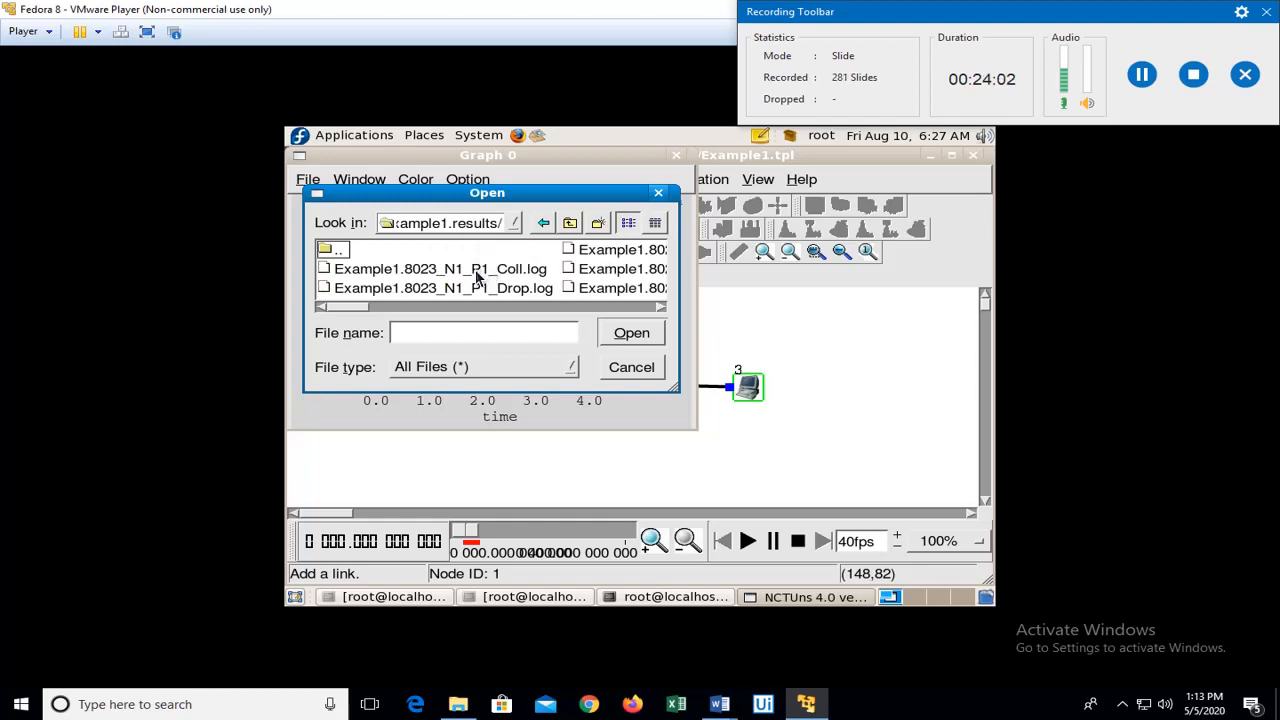
left_click(498, 290)
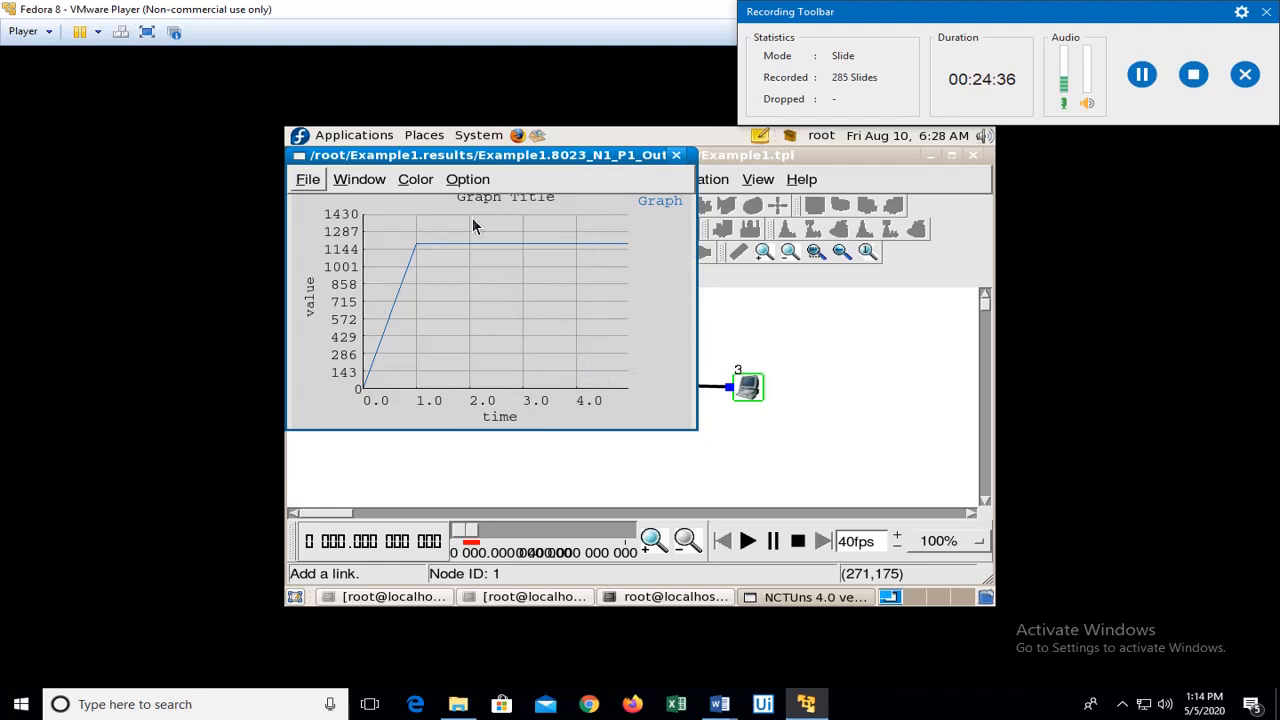
Plot host 1's dropped packets by loading the Example1.8023_N1_P1_Drop.log file into the graph window
left_click(310, 184)
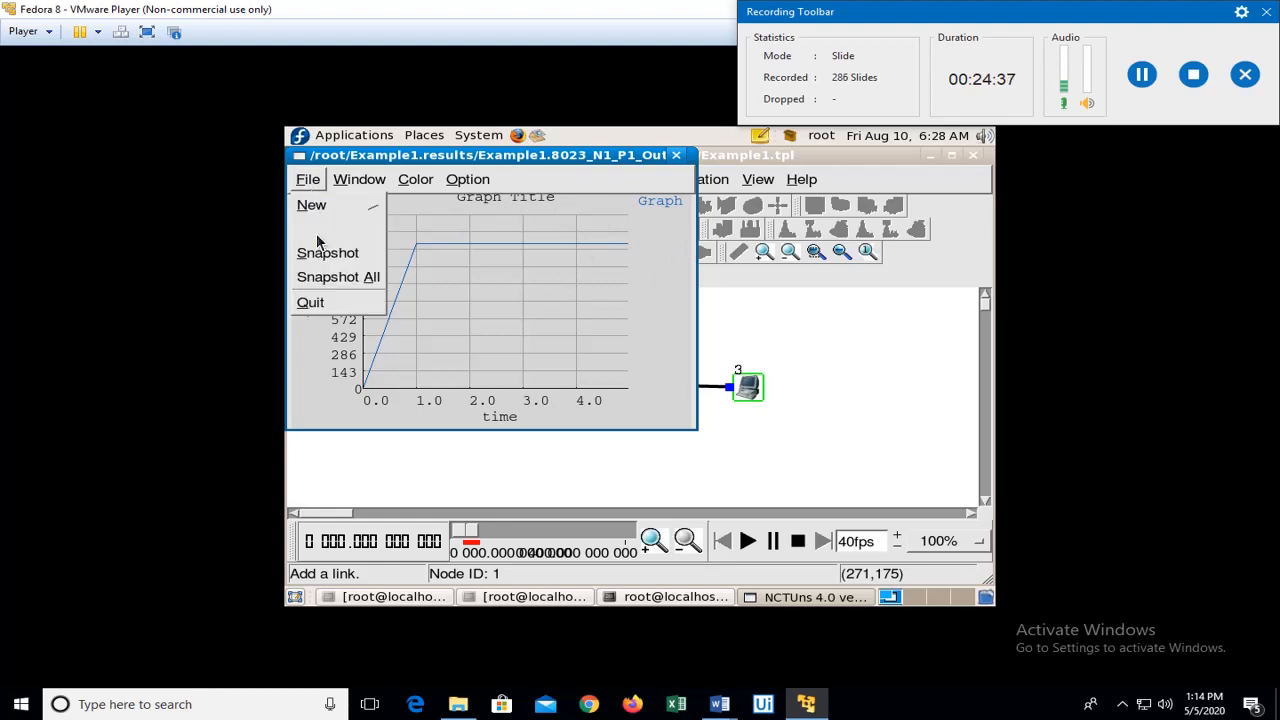
left_click(317, 237)
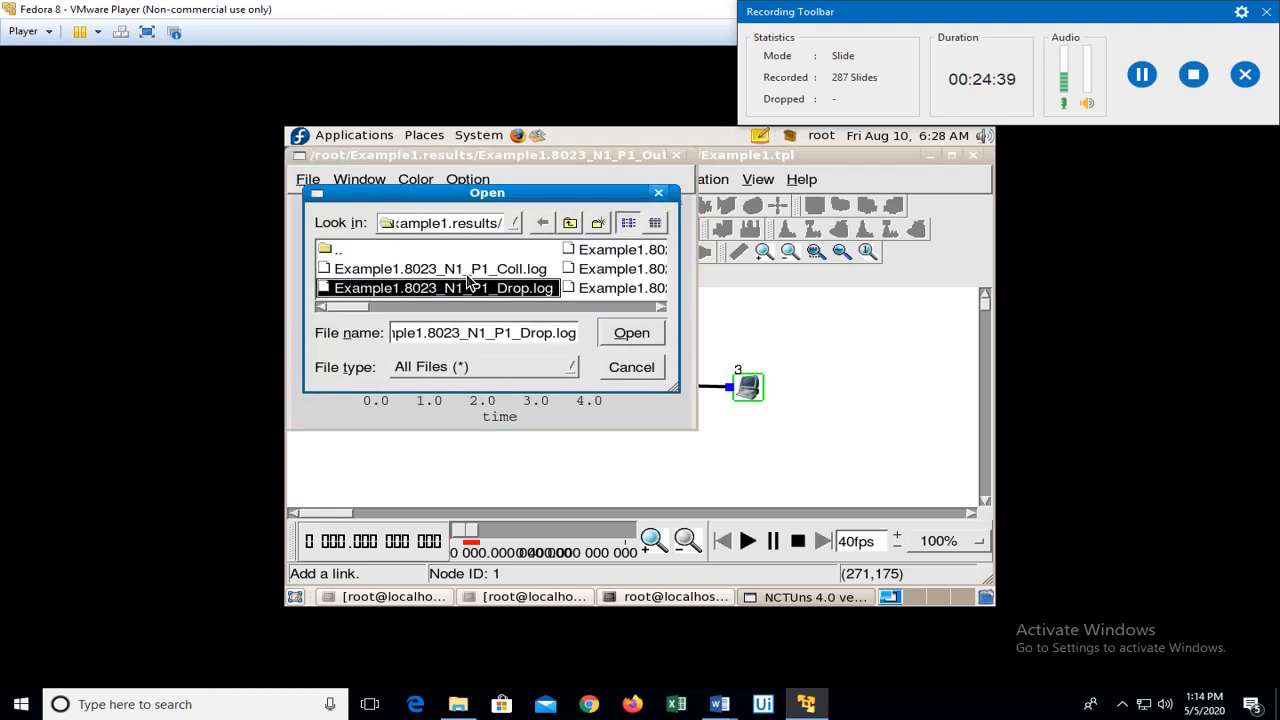
left_click(624, 341)
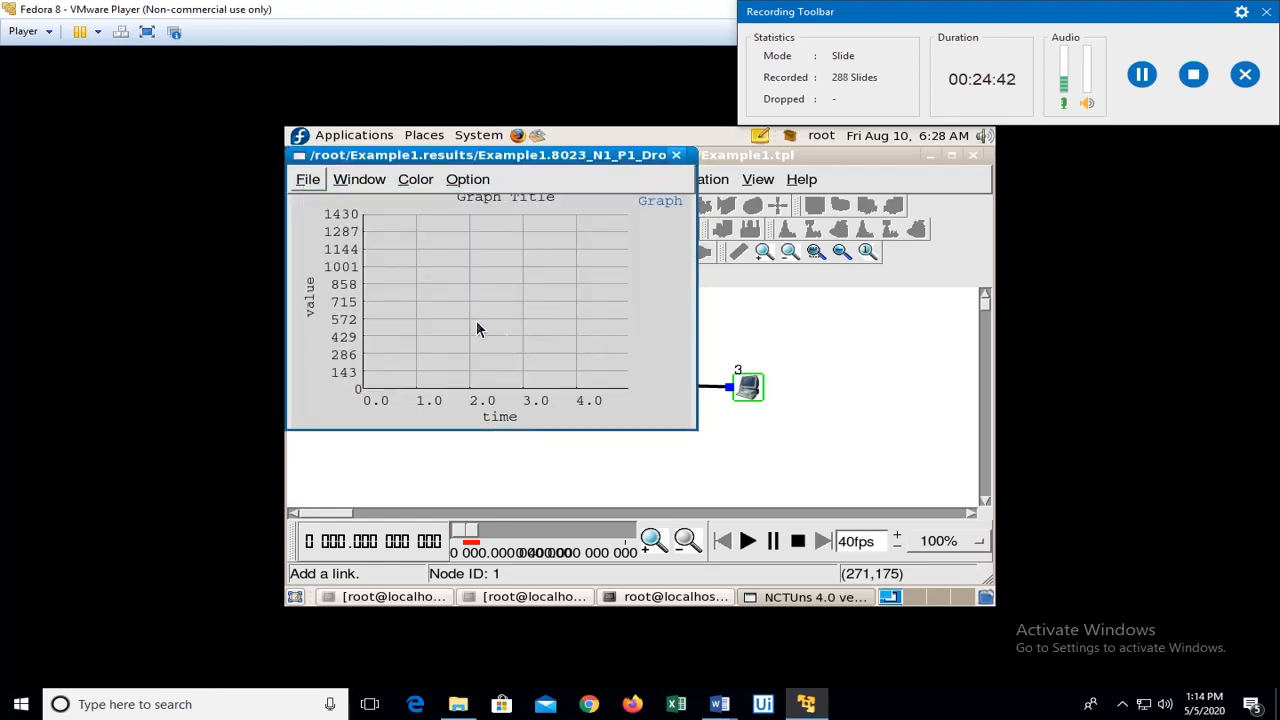
Plot host 1's collisions by loading the Example1.8023_N1_P1_Coll.log file into the graph window, and close the graph
left_click(309, 180)
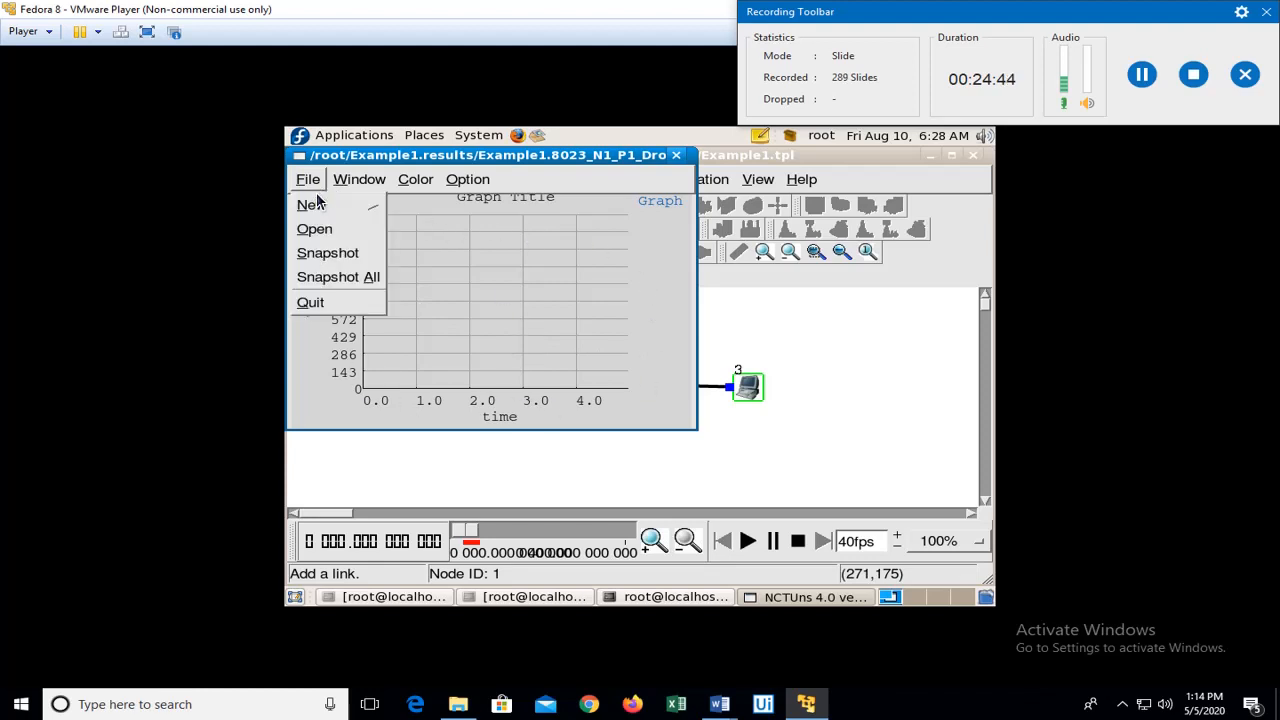
left_click(320, 229)
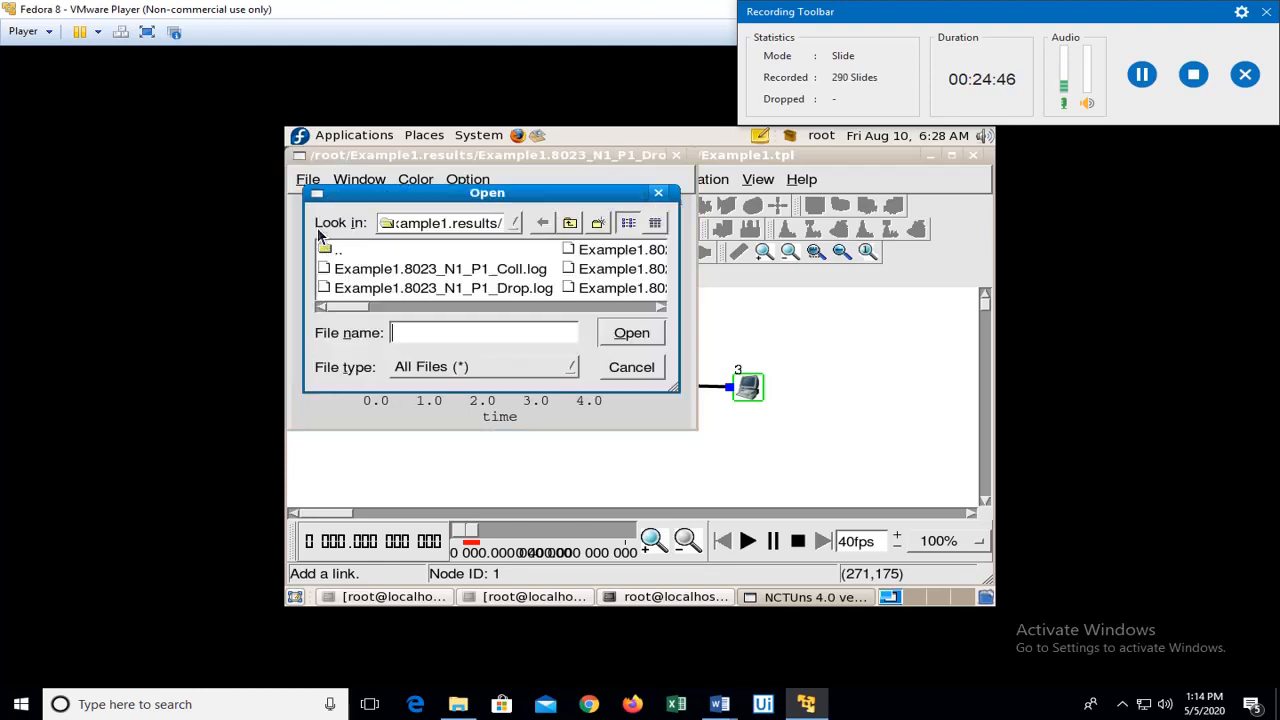
double_click(412, 274)
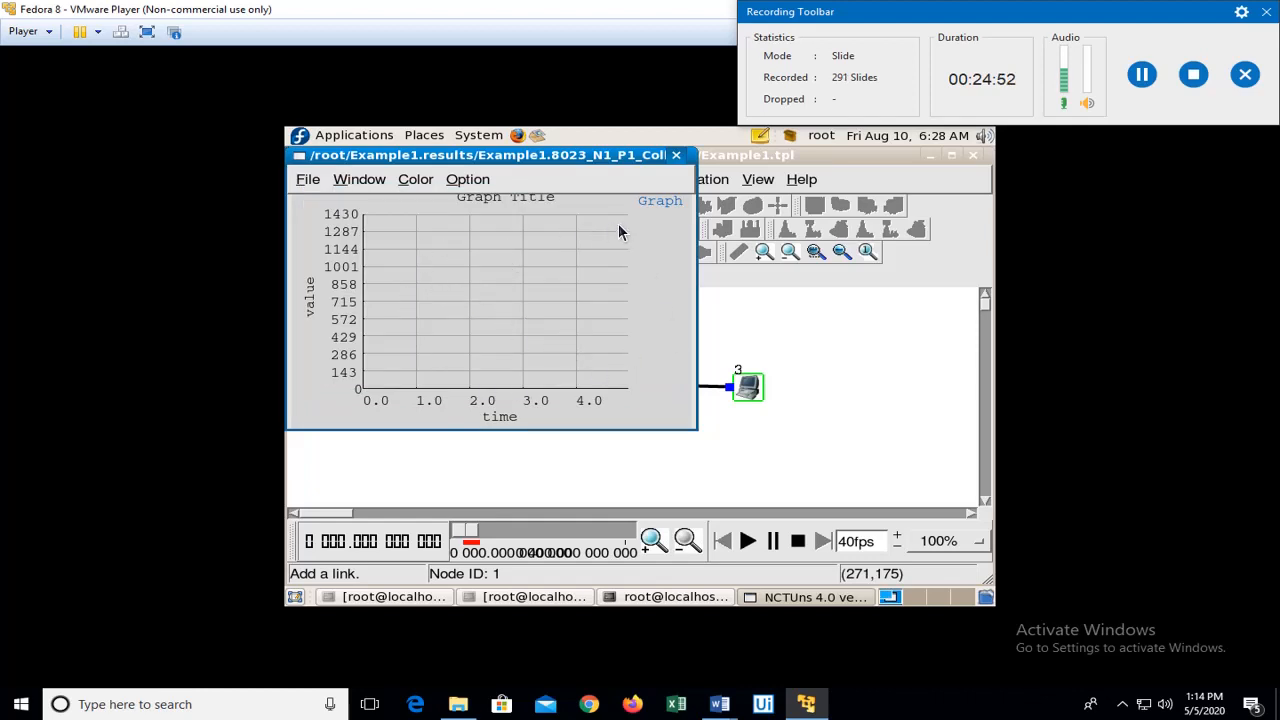
left_click(673, 157)
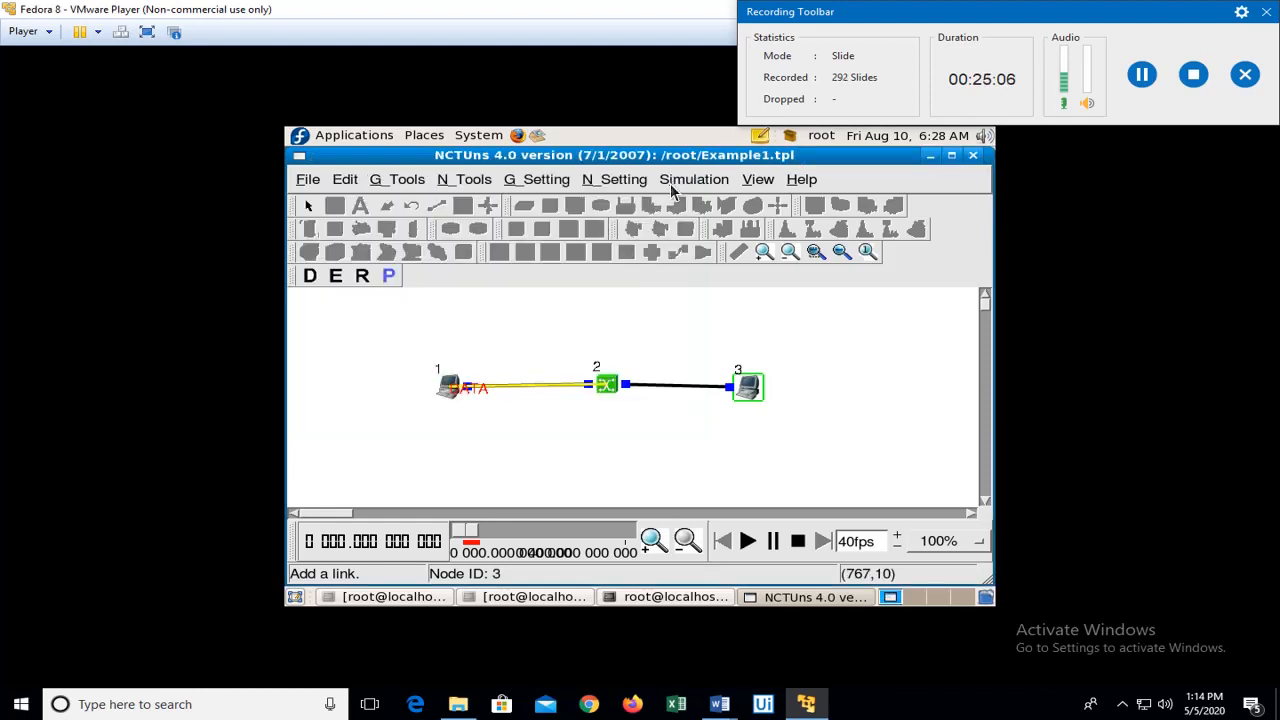